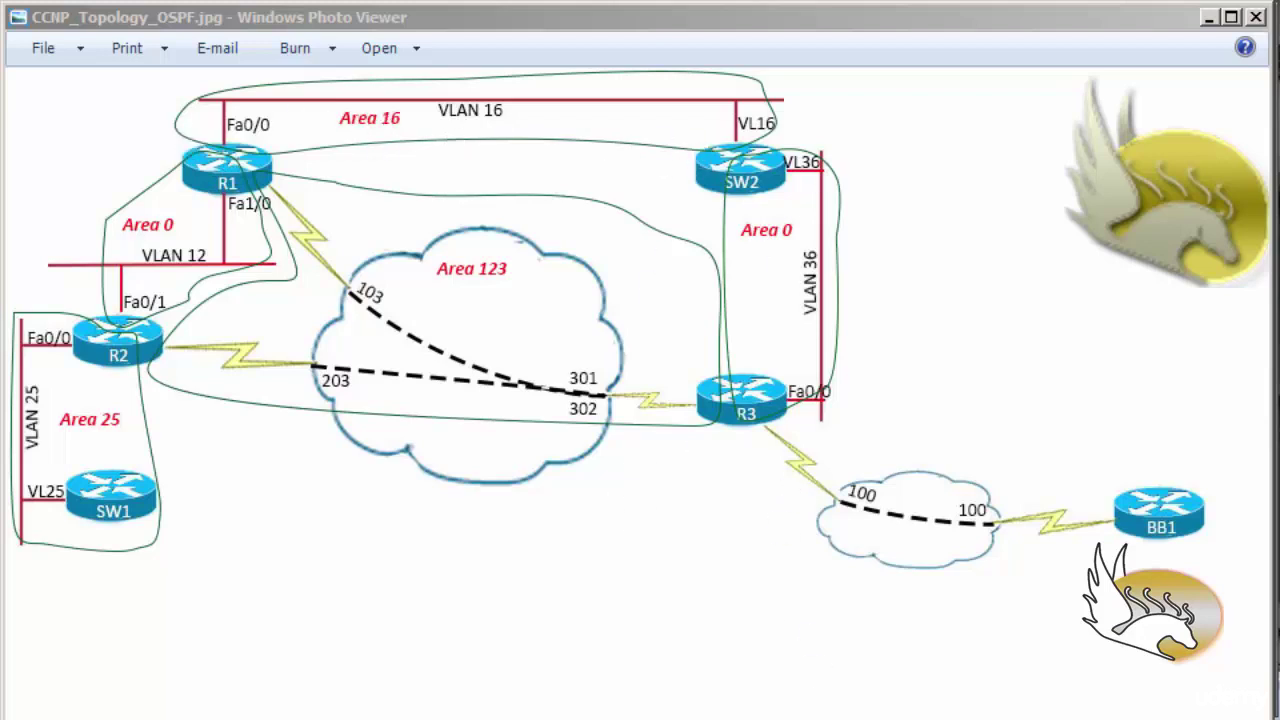
- Leave the CCNP_Topology_OSPF.jpg diagram and bring the SecureCRT terminal window forward
key("alt+Tab")
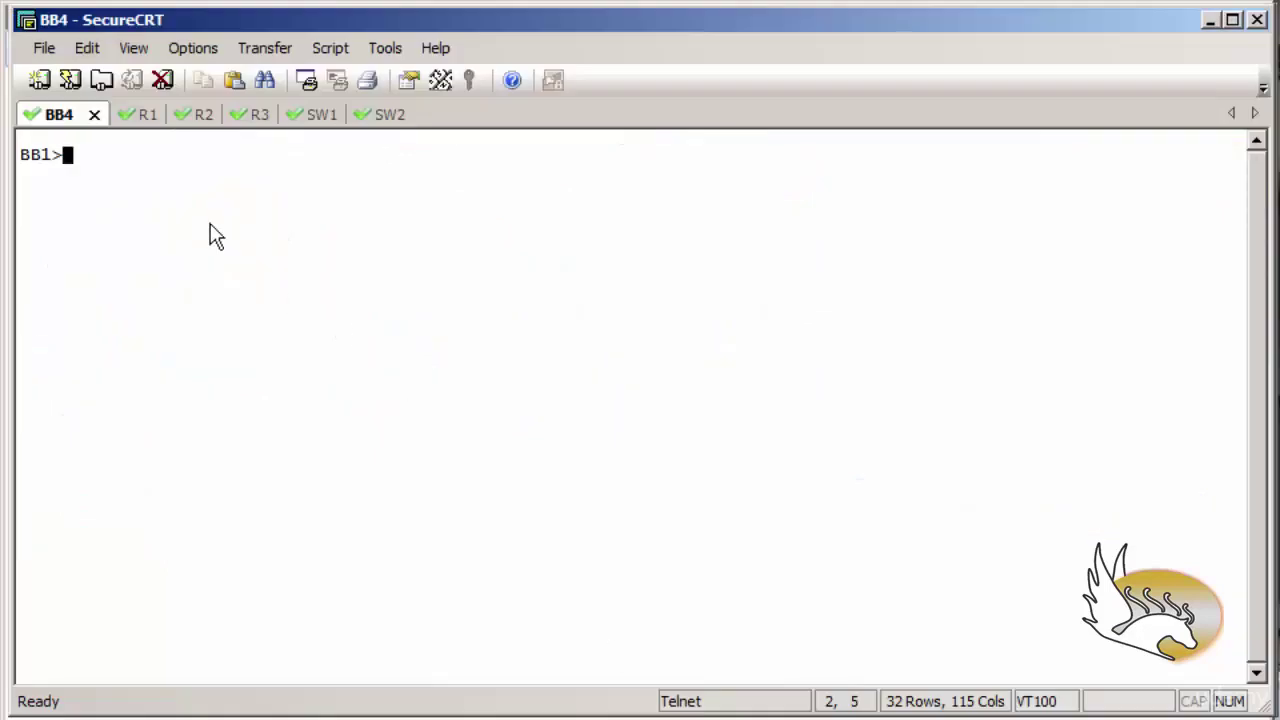
- On R1, list the OSPF interface summary with 'sh ip ospf int bri' and highlight the Fa0/0 row
left_click(145, 116)
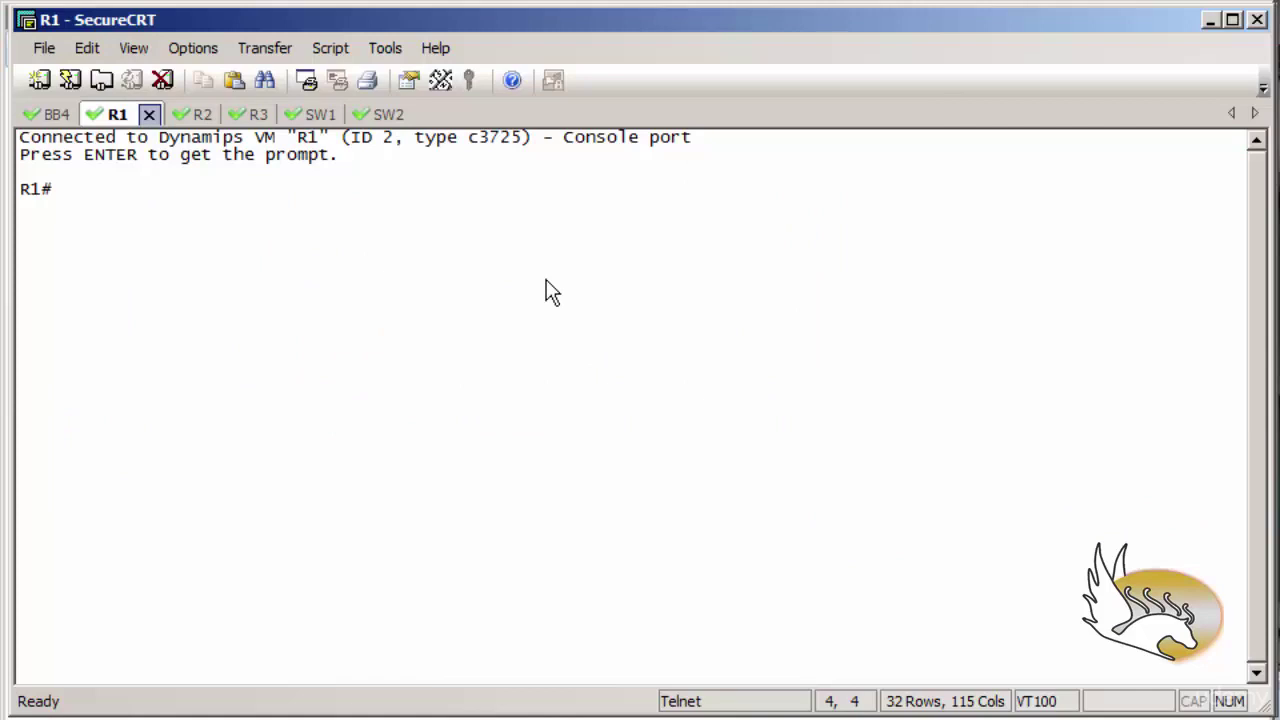
type("sh")
type("ip ospf int bri")
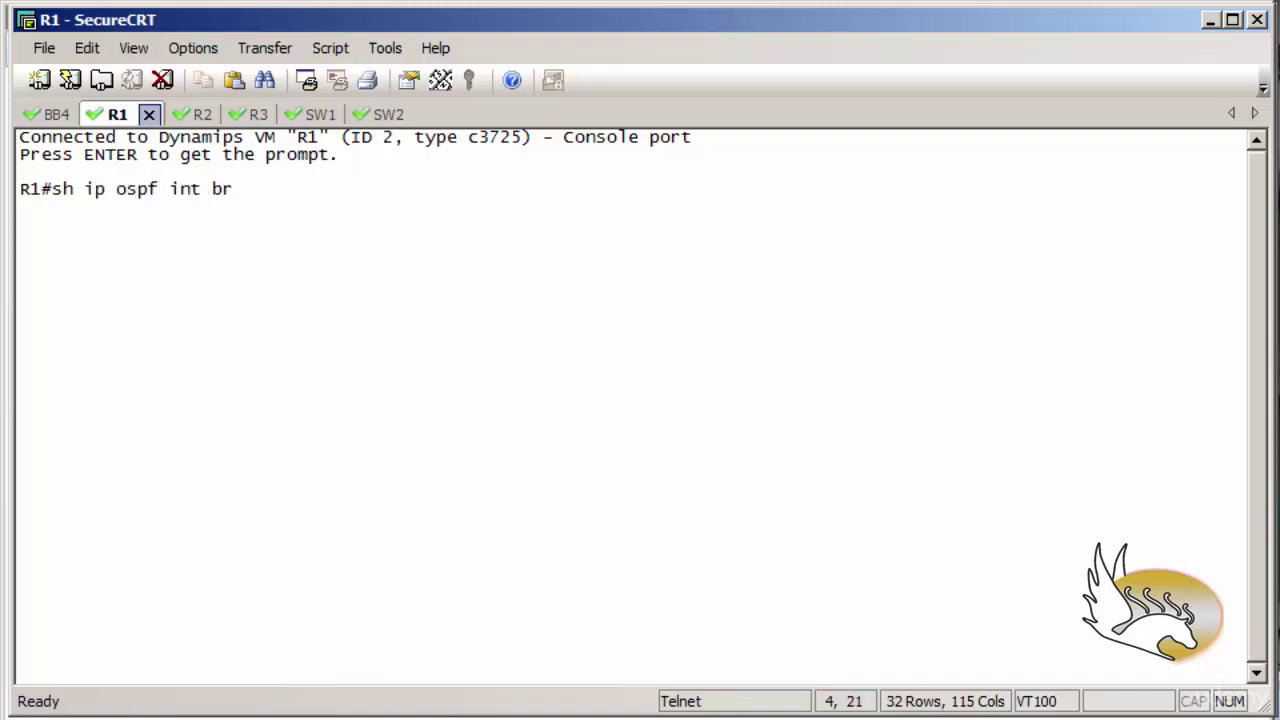
key("Return")
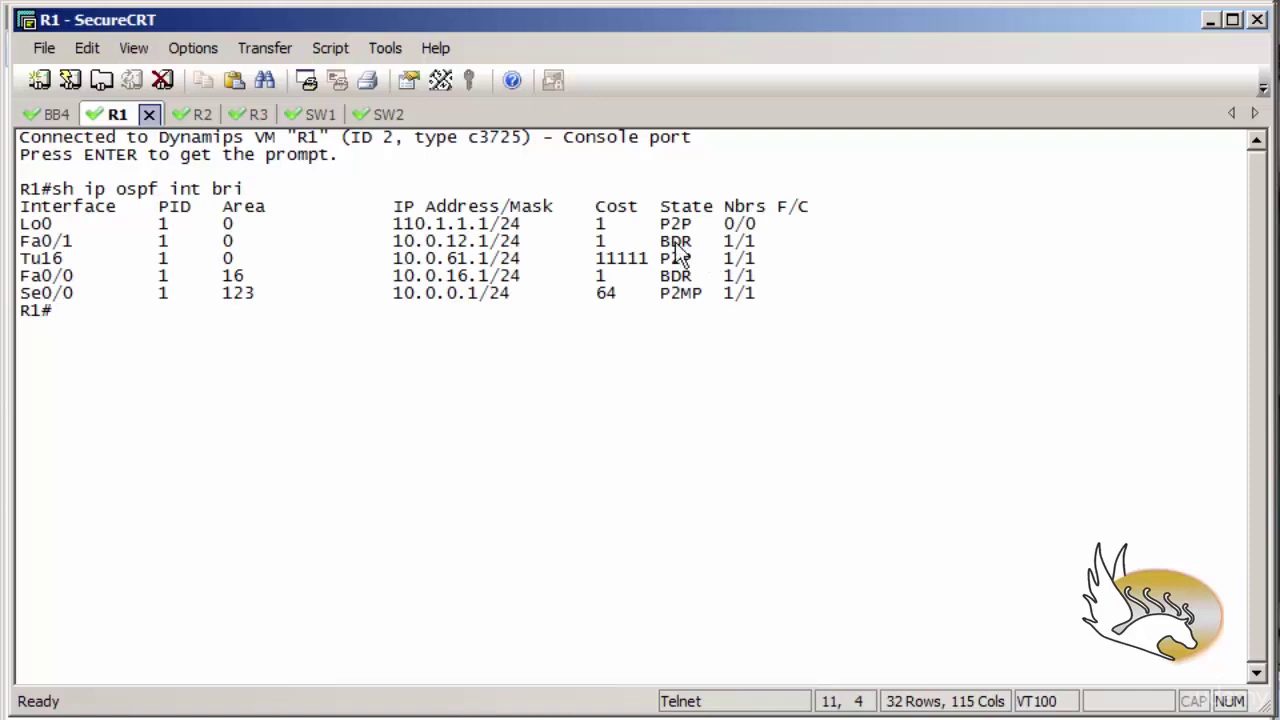
triple_click(676, 283)
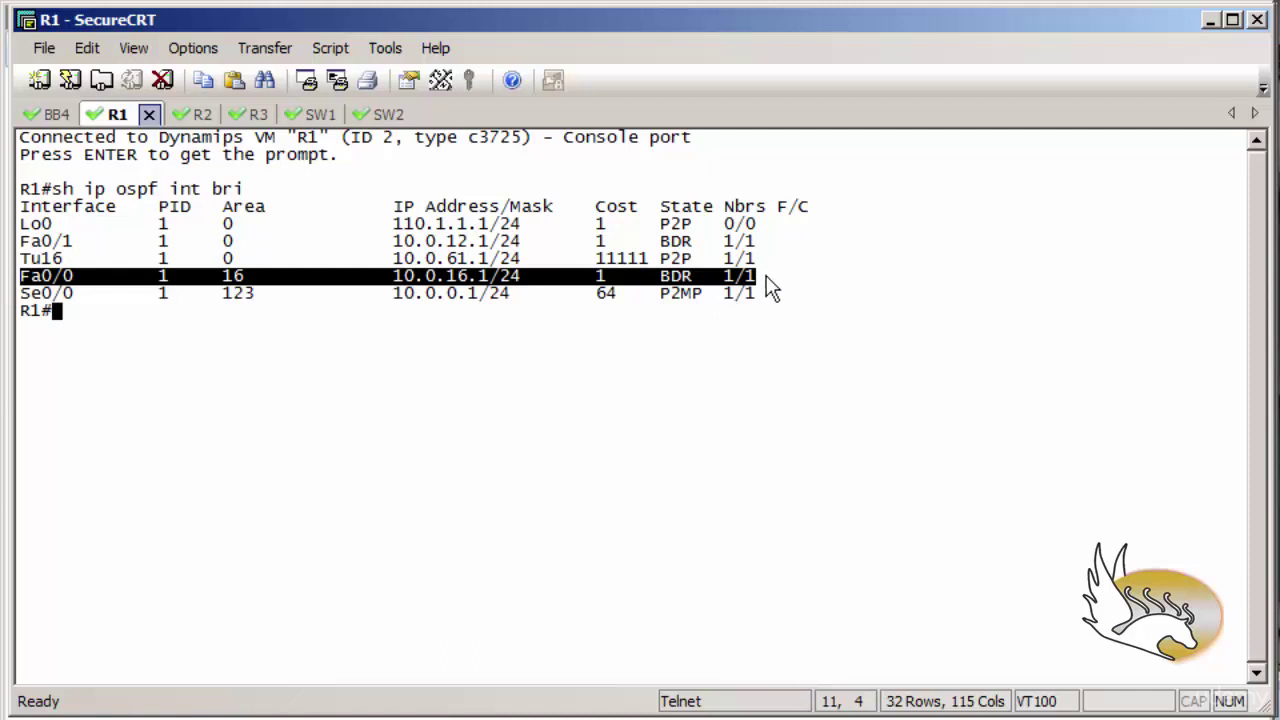
- Show R1's detailed OSPF settings for FastEthernet0/0 with 'sh ip ospf int f0/0'
key("Return")
key("Up")
key("BackSpace")
key("BackSpace")
key("BackSpace")
type("f0/0")
key("Return")
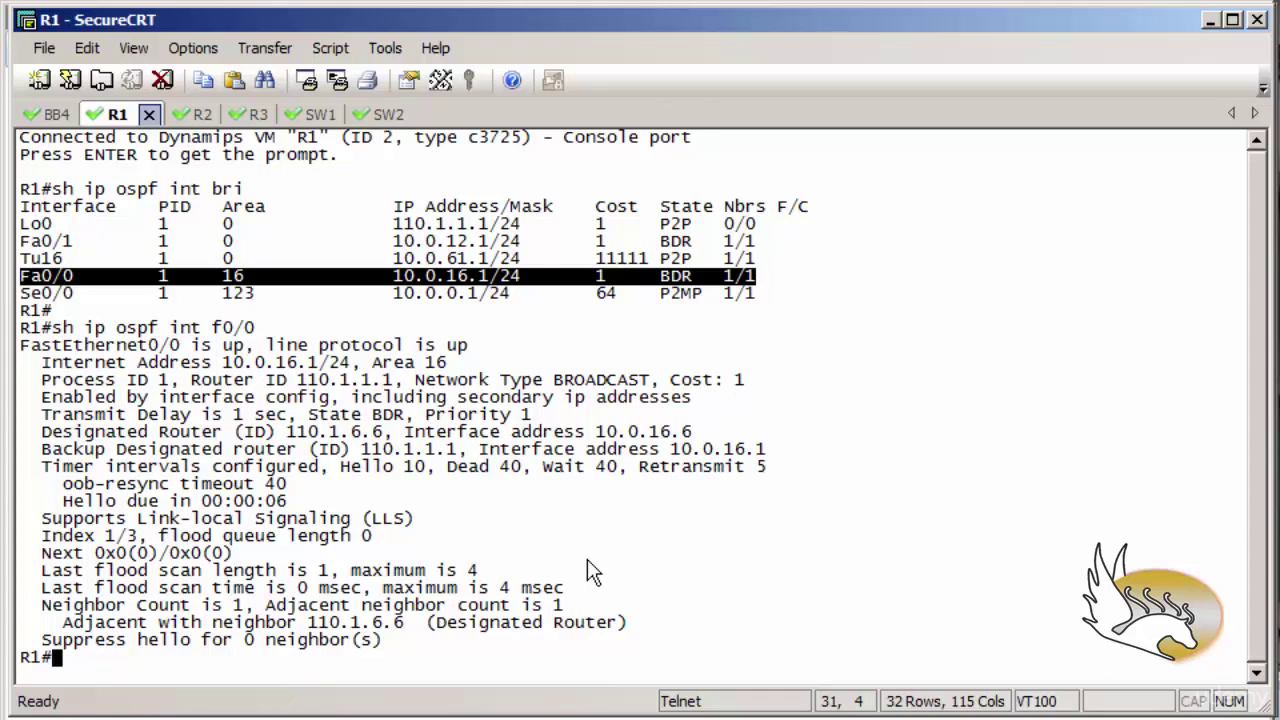
- On R1, enter global configuration and then interface configuration for FastEthernet0/0
key("Return")
type("conf t")
key("Return")
type("int f0/0")
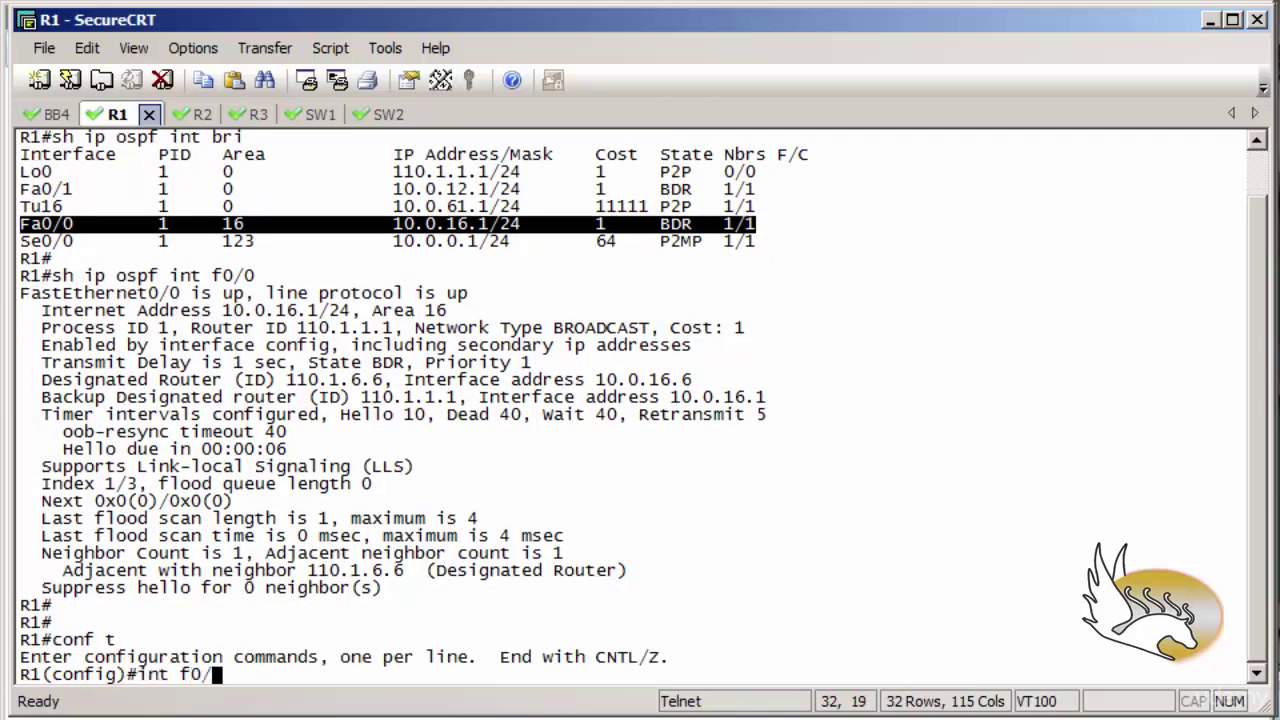
key("Return")
key("Return")
key("Return")
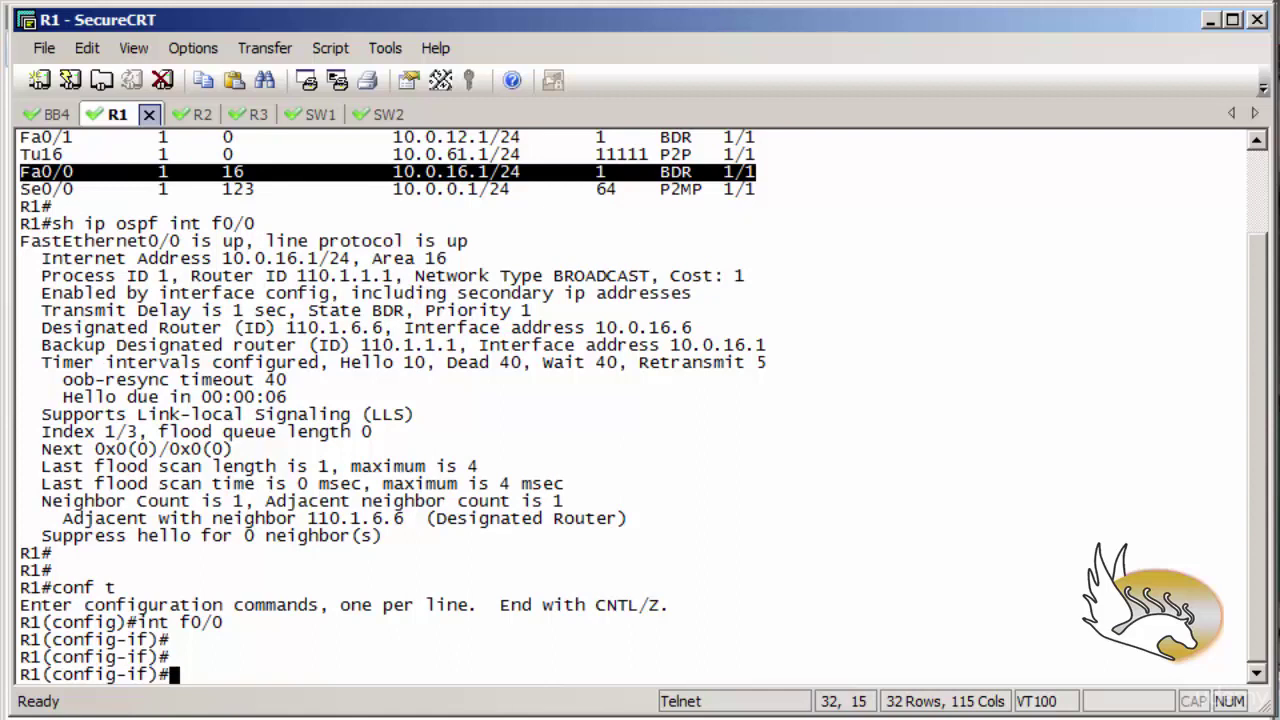
- Enable 'ip ospf authentication' with an authentication key on Fa0/0, then select both commands
type("ip ospf auth")
key("Tab")
key("Return")
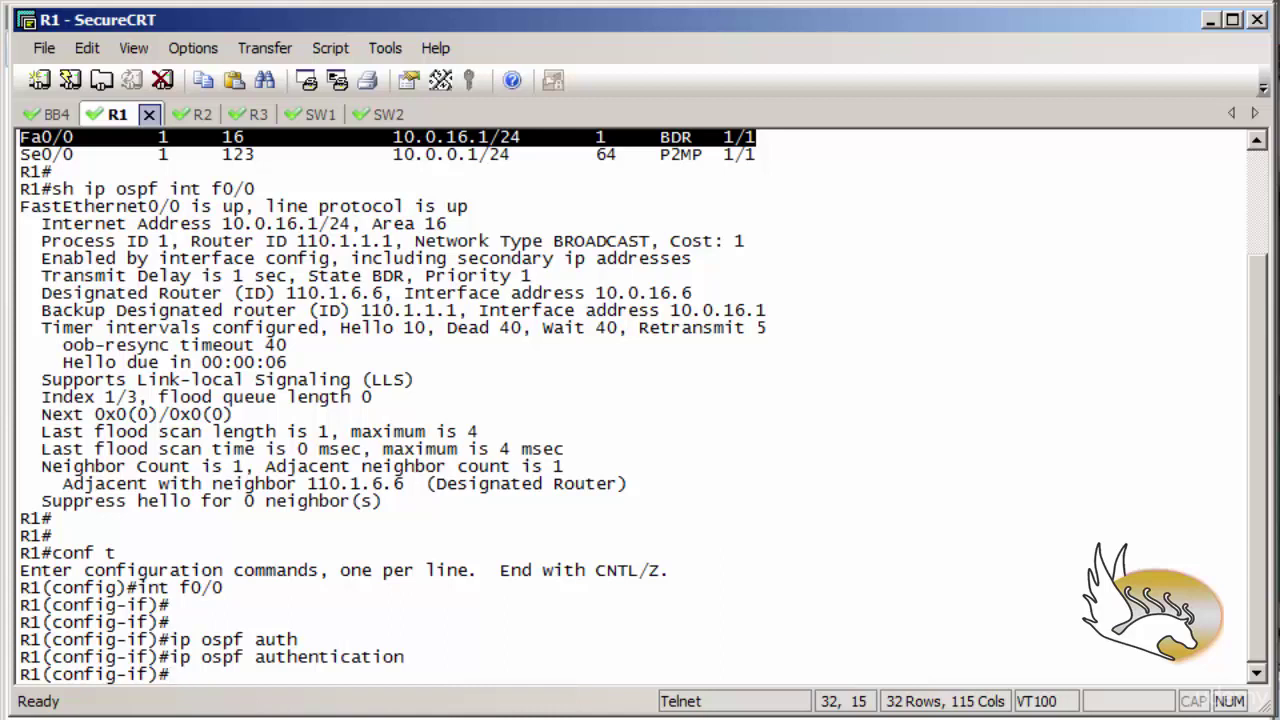
key("Up")
type("-key")
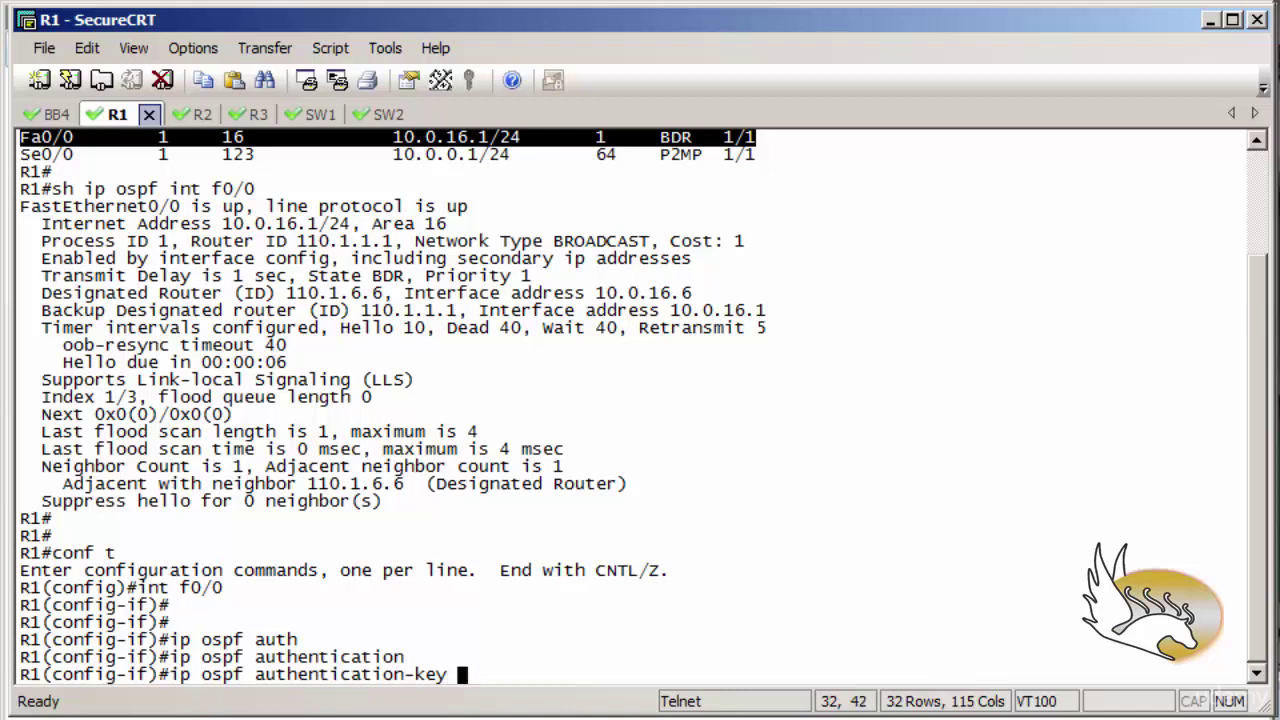
key("Return")
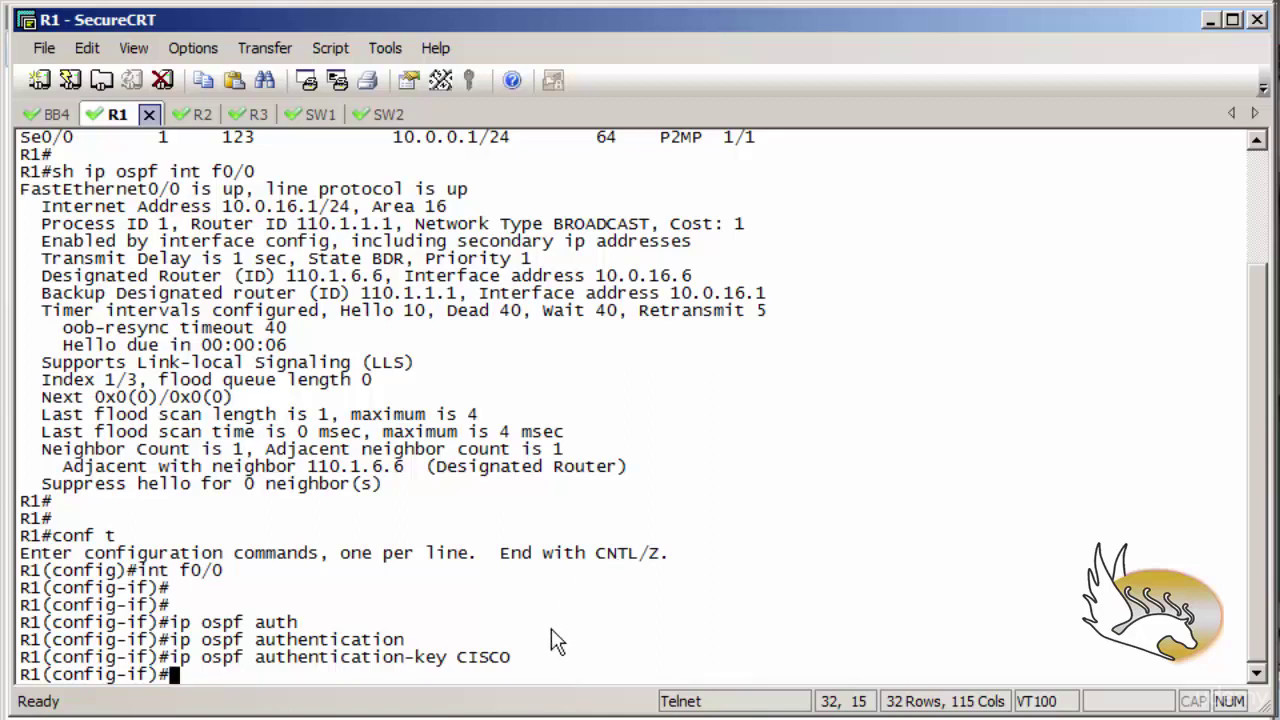
left_click_drag(512, 660, 172, 666)
key("ctrl+c")
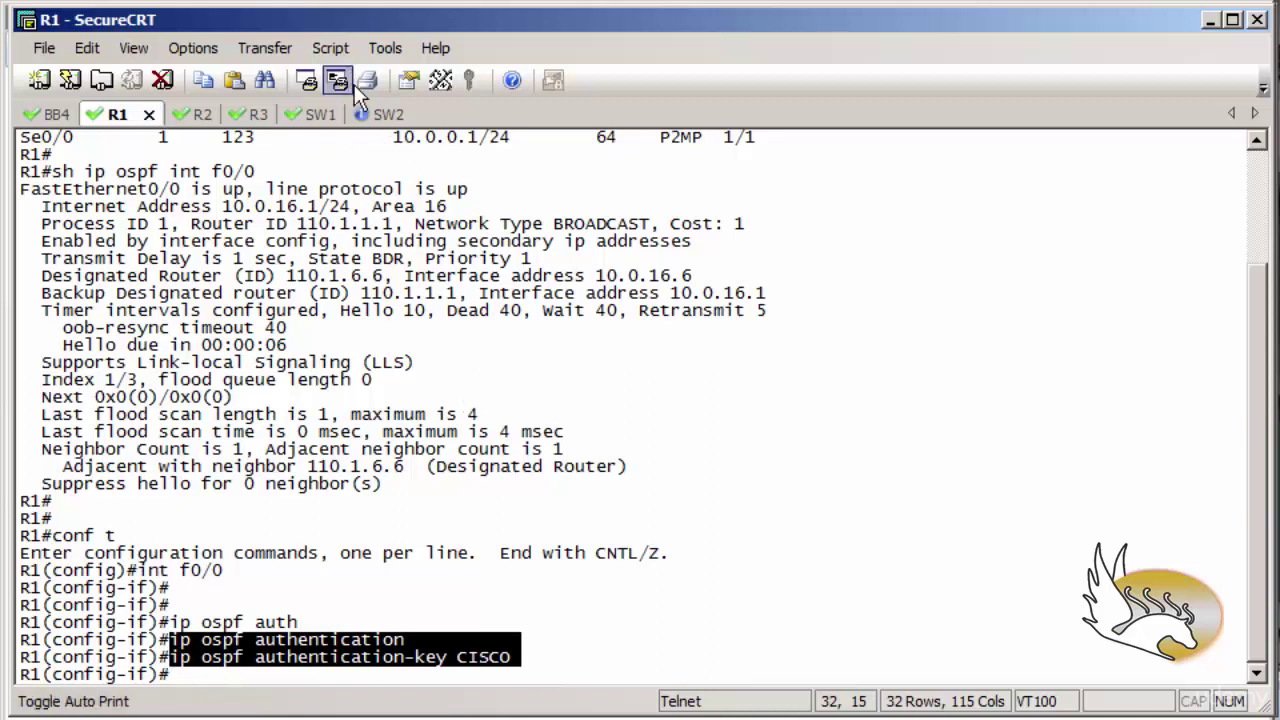
- On SW2, enter Vlan16 configuration and paste the ip ospf authentication and authentication-key commands
left_click(370, 112)
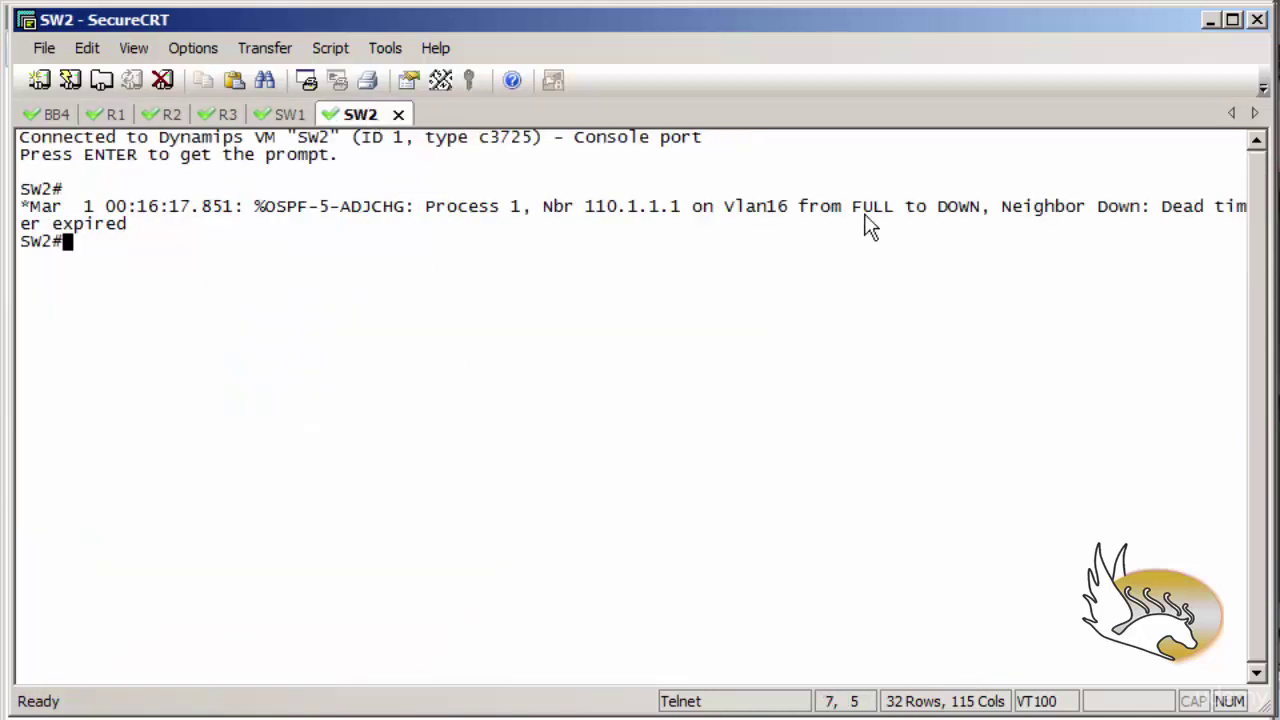
key("Return")
type("conf t")
key("Return")
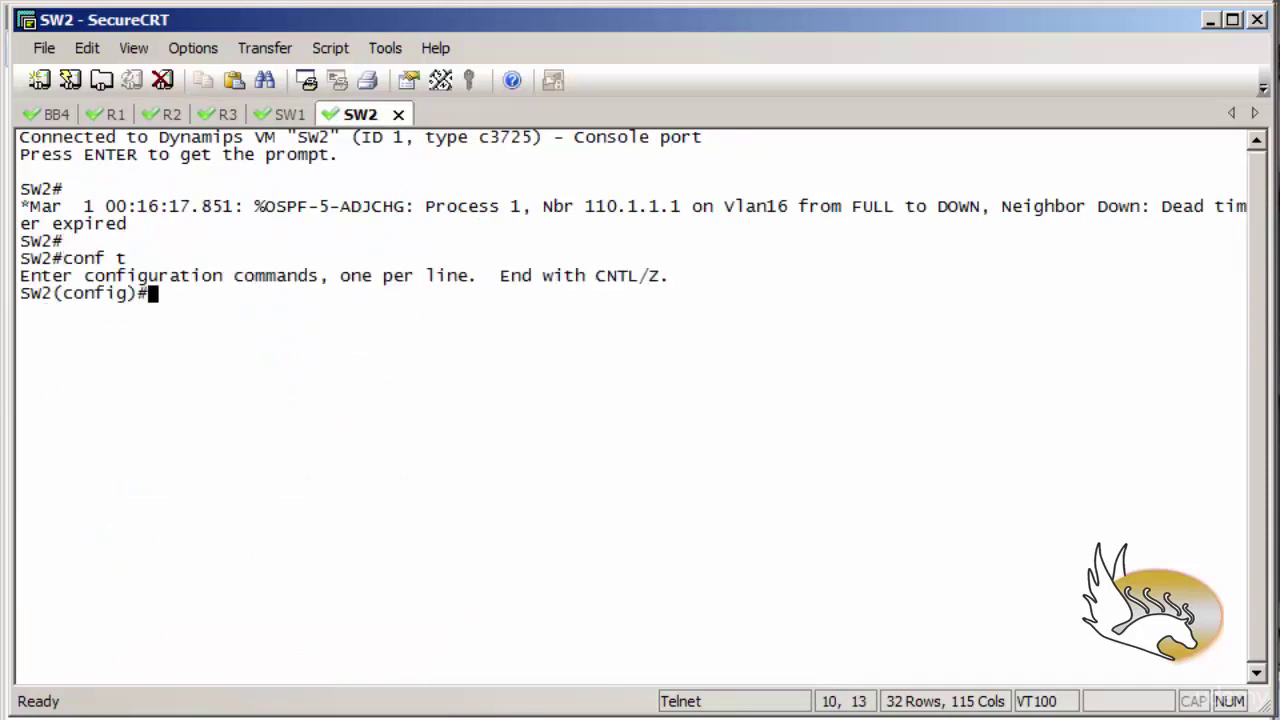
type("int")
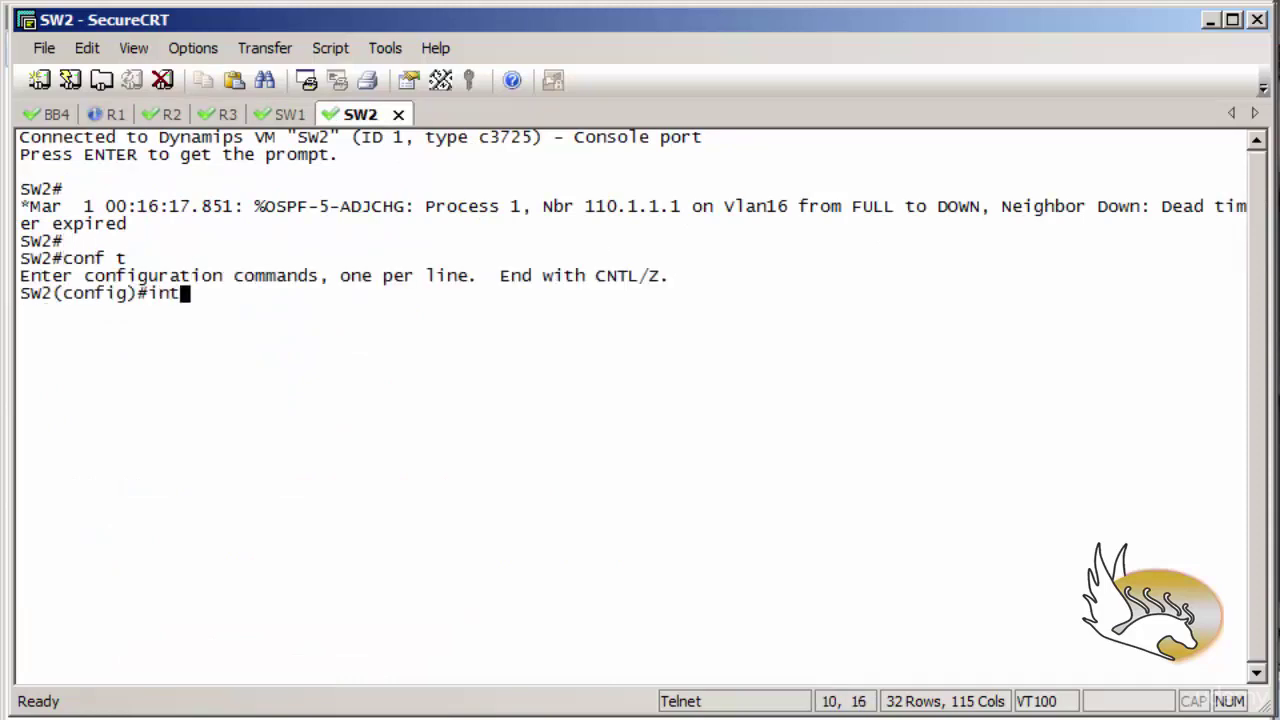
type(" vl16")
key("Return")
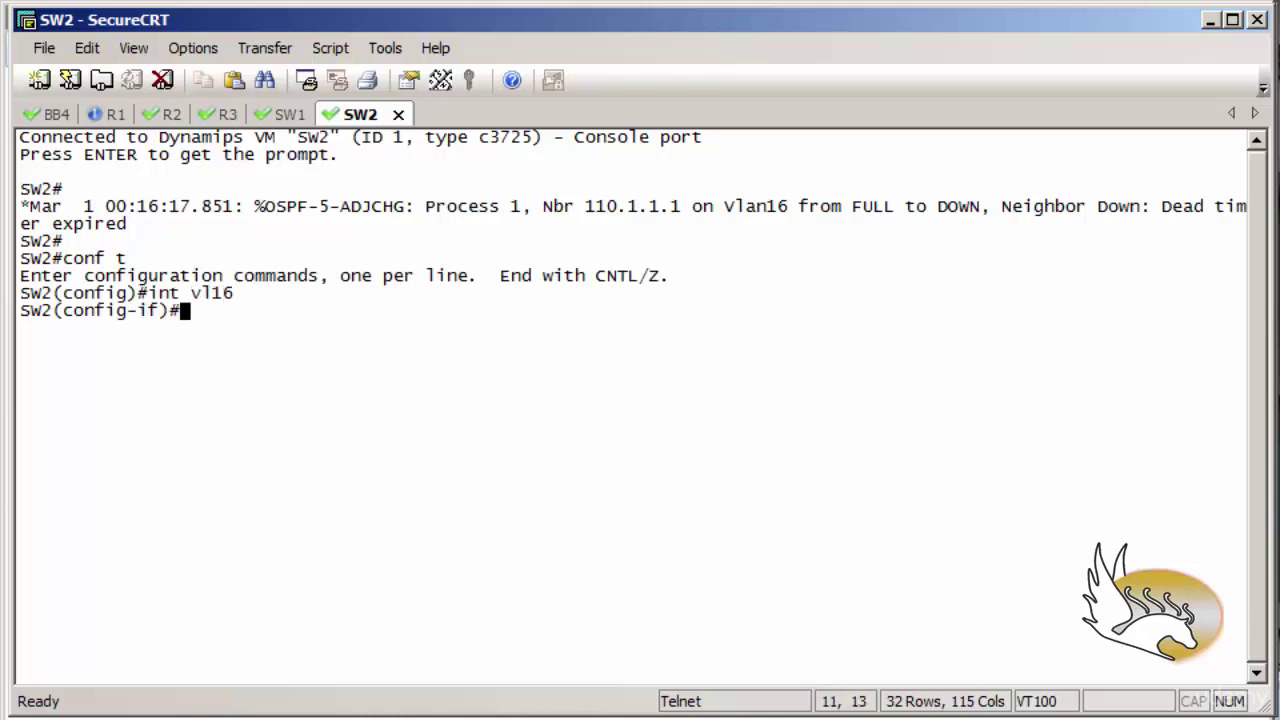
key("shift+Insert")
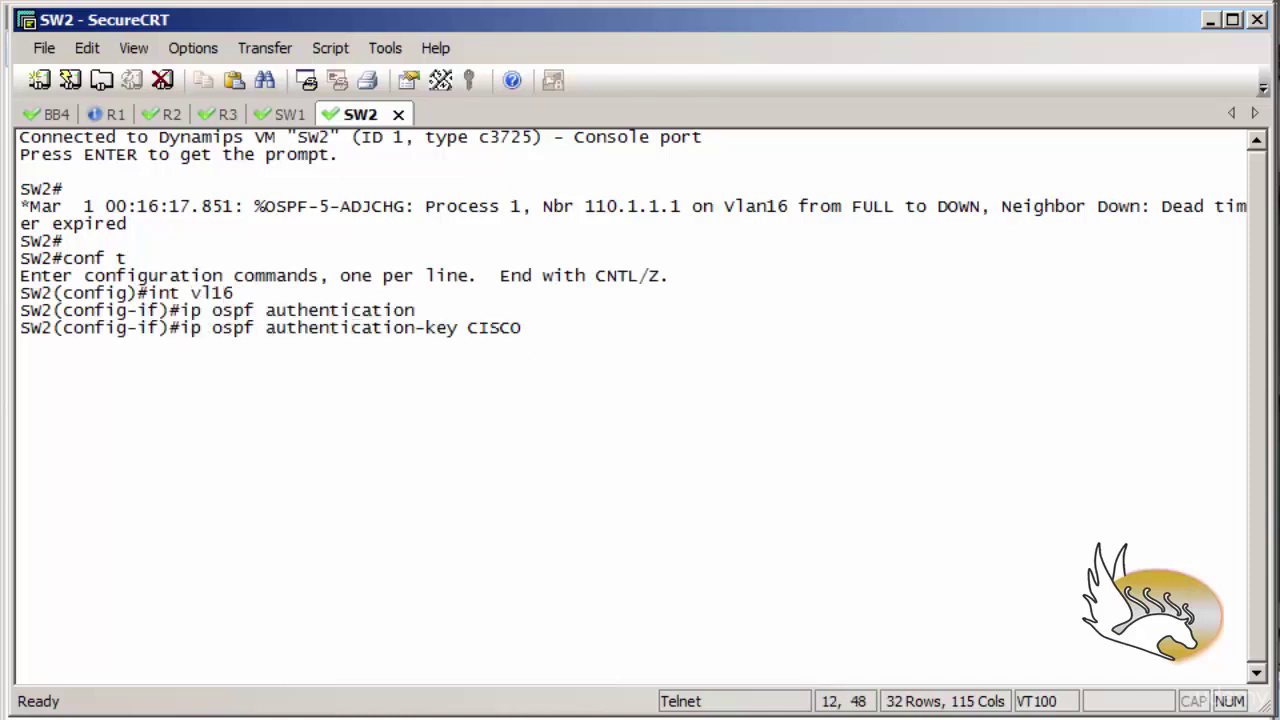
key("Return")
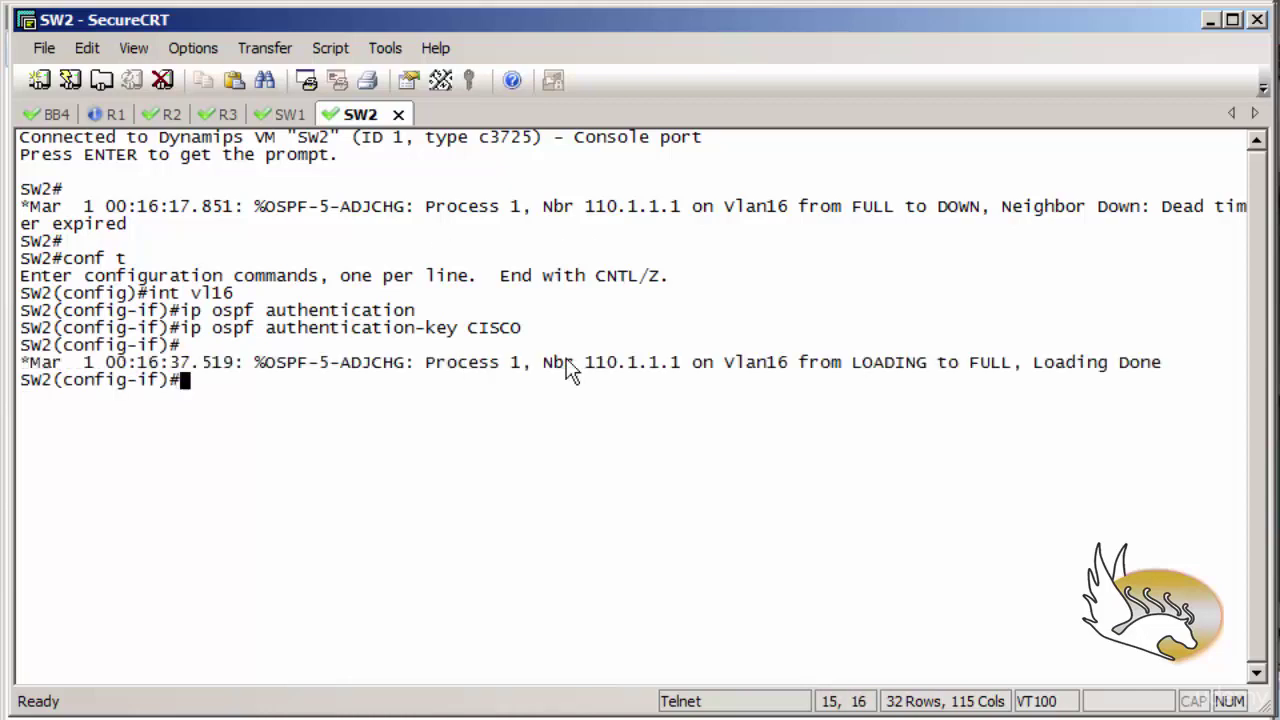
- On R1, run 'do sh ip ospf int f0/0' and highlight 'Simple password authentication enabled'
left_click(116, 116)
key("Return")
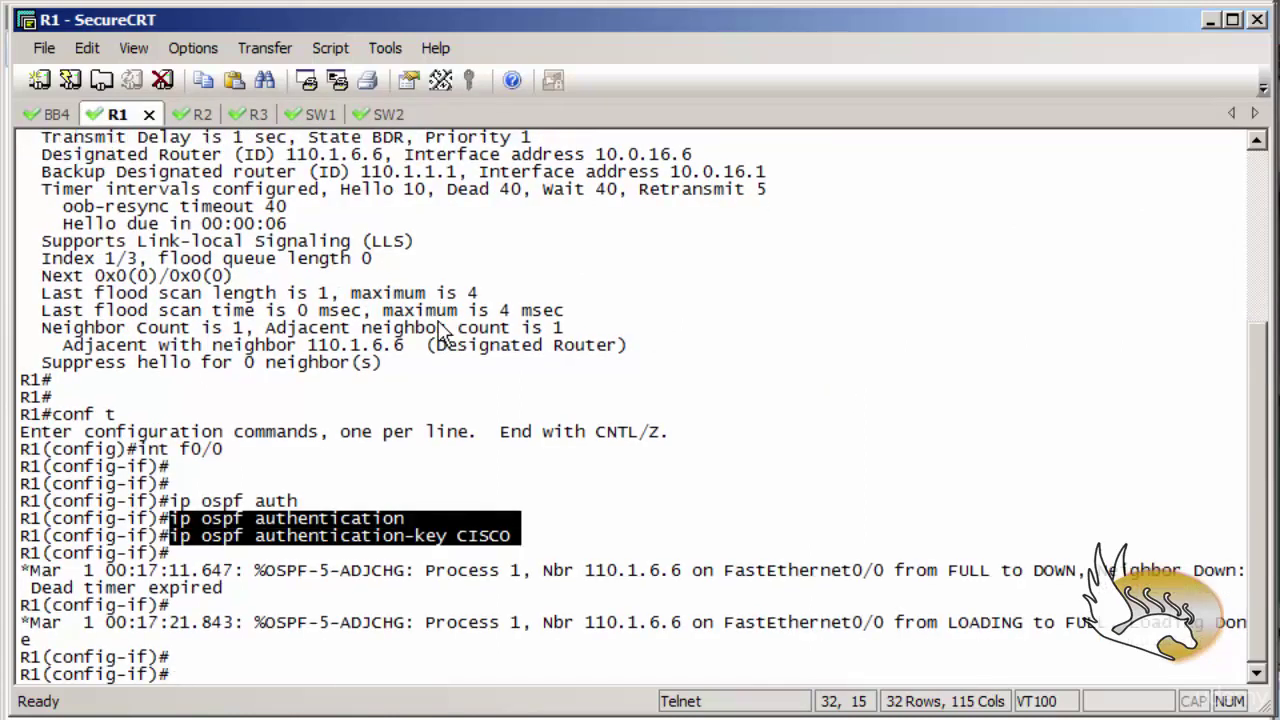
key("Return")
key("Return")
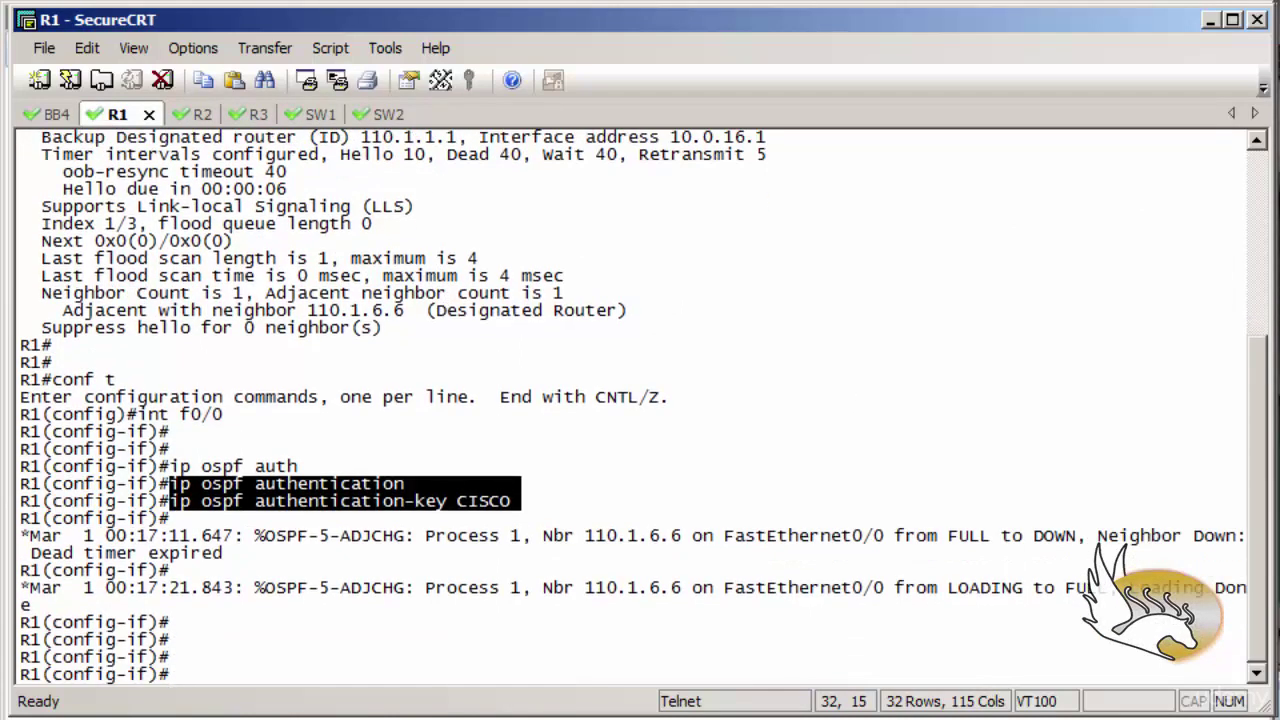
type("do sh ip ")
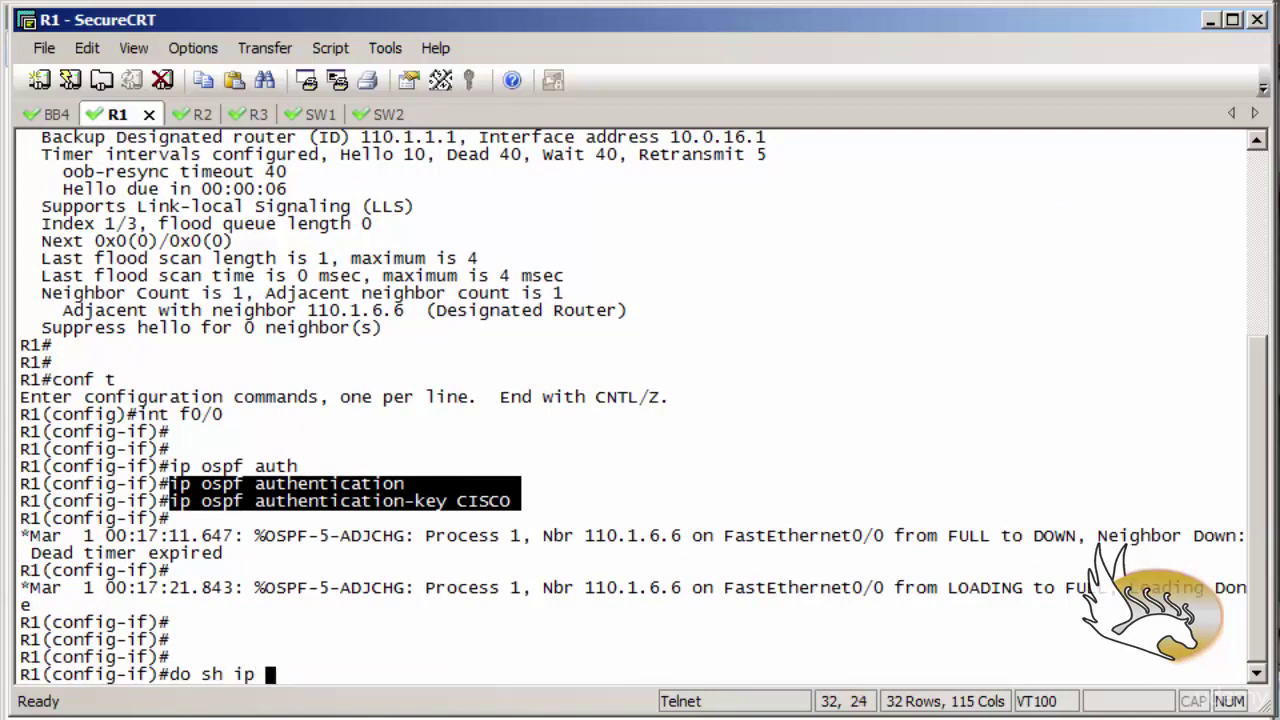
type("ospf int f0/0")
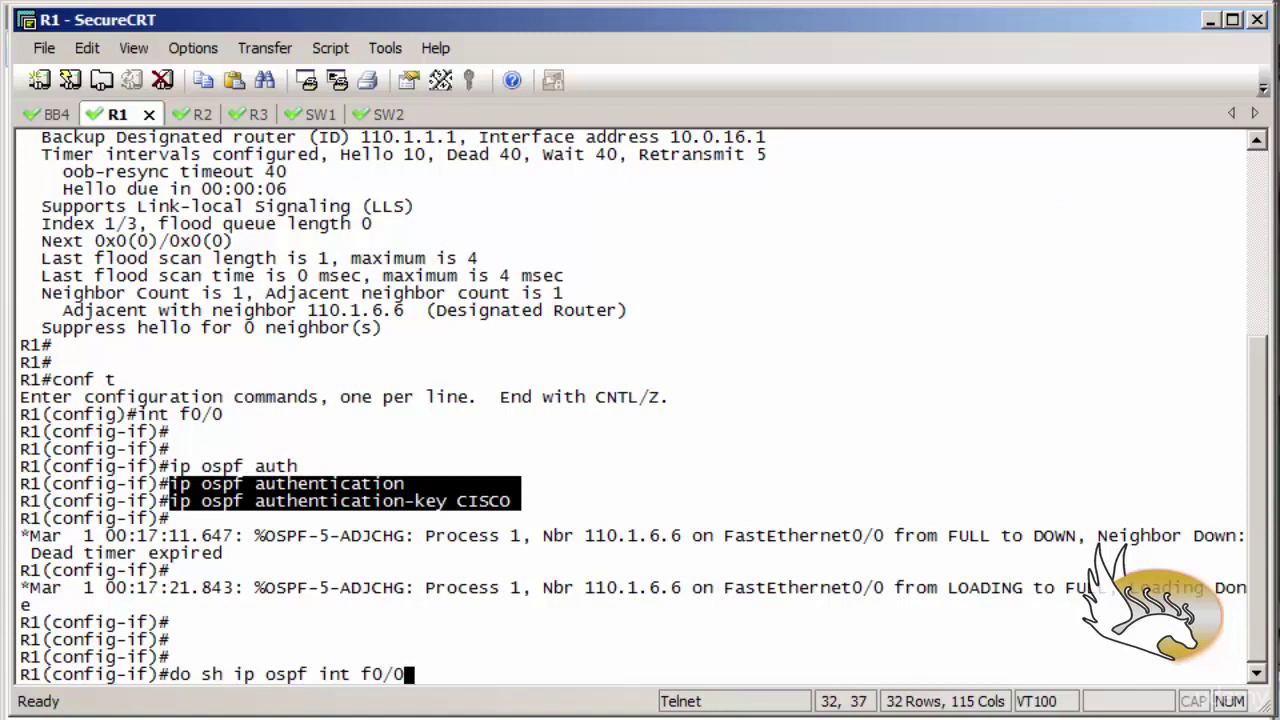
key("Return")
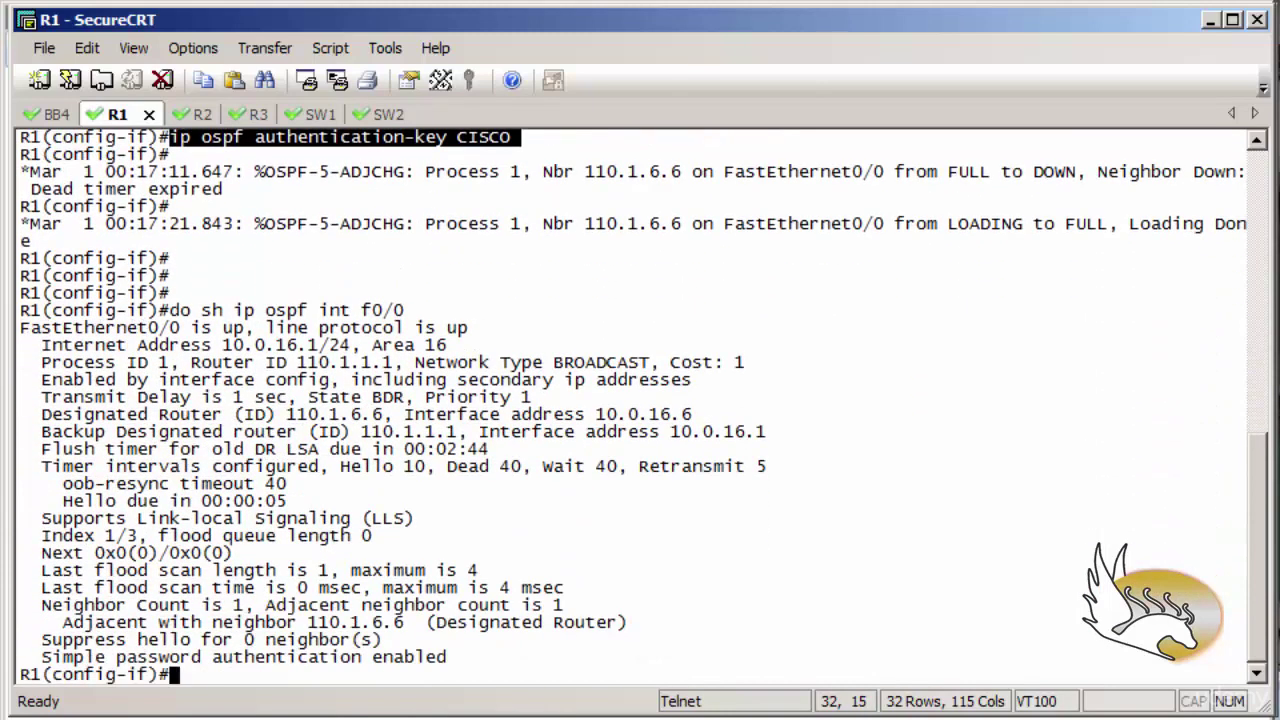
left_click_drag(36, 662, 453, 676)
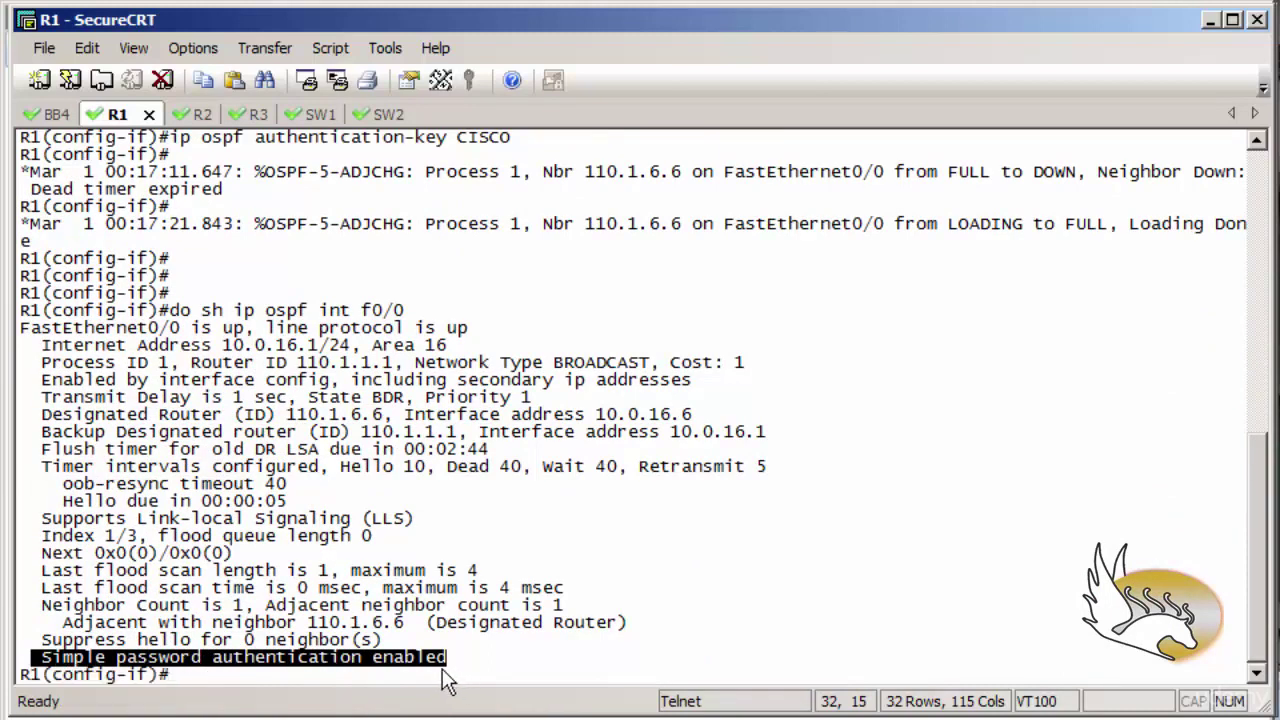
key("Return")
key("Return")
- Run 'do sh run int f0/0' on R1 and select its ip ospf authentication and authentication-key lines
type("do")
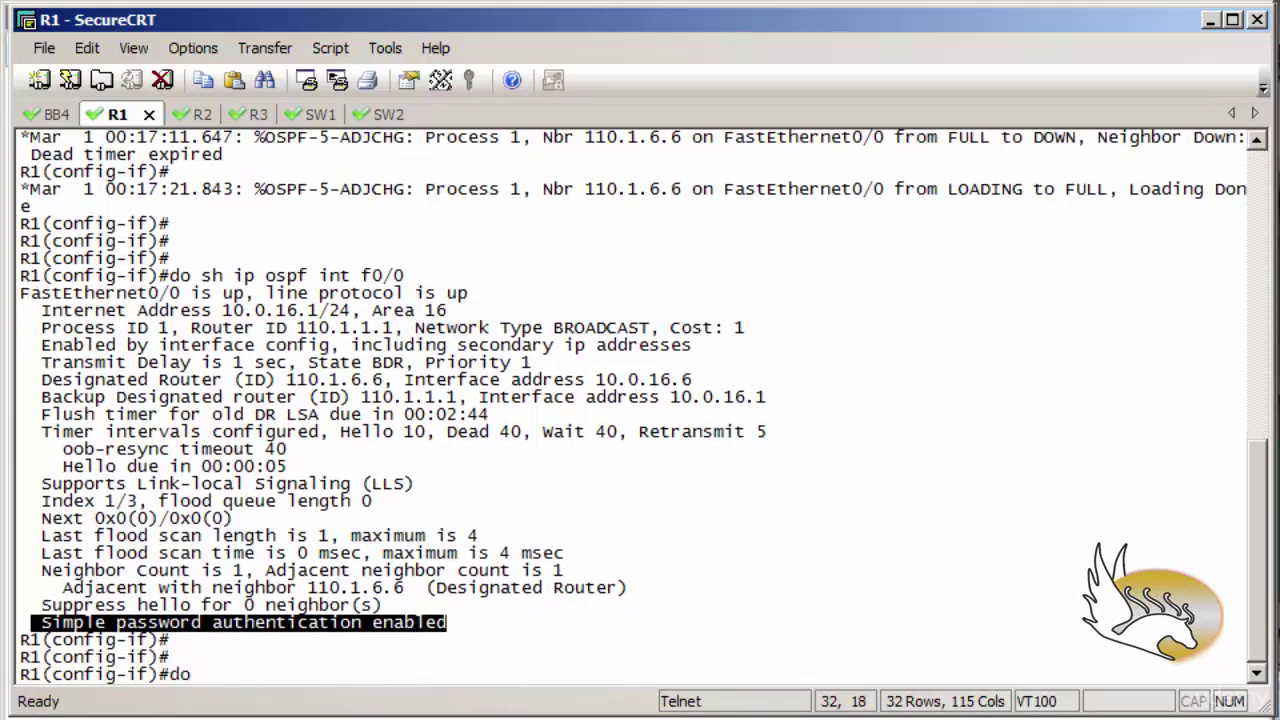
type(" sh run int f0/0")
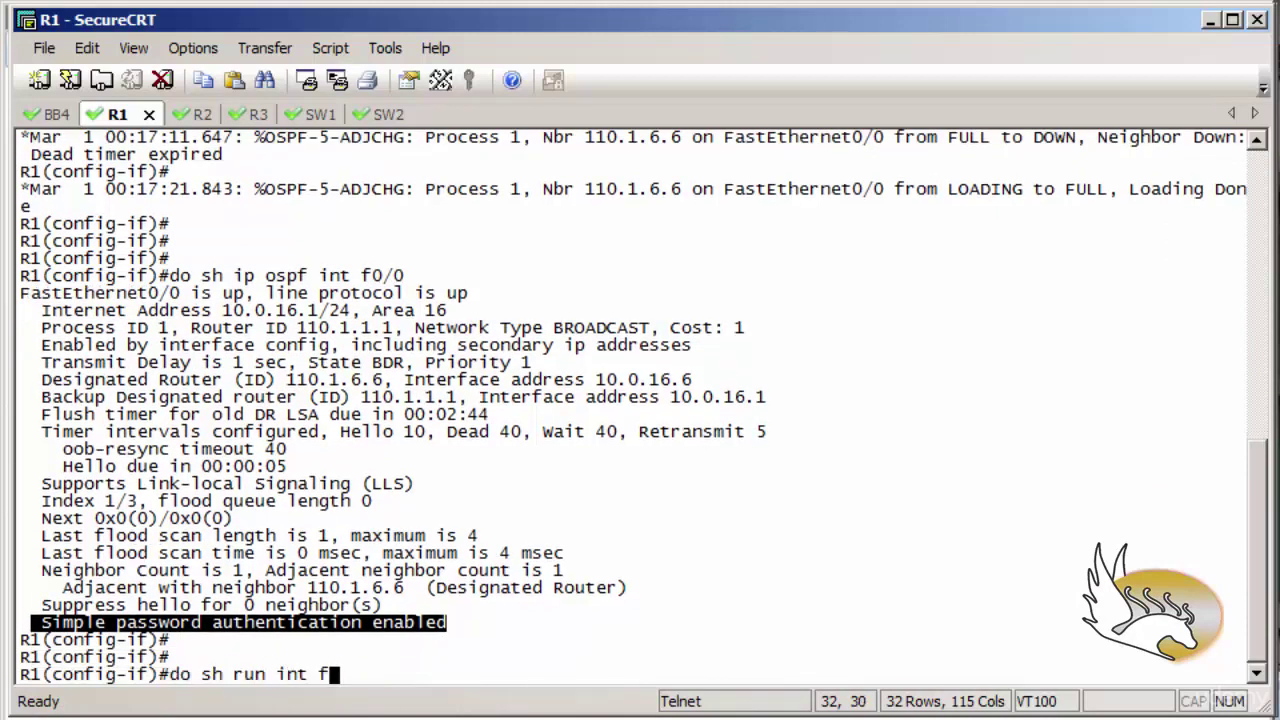
key("Return")
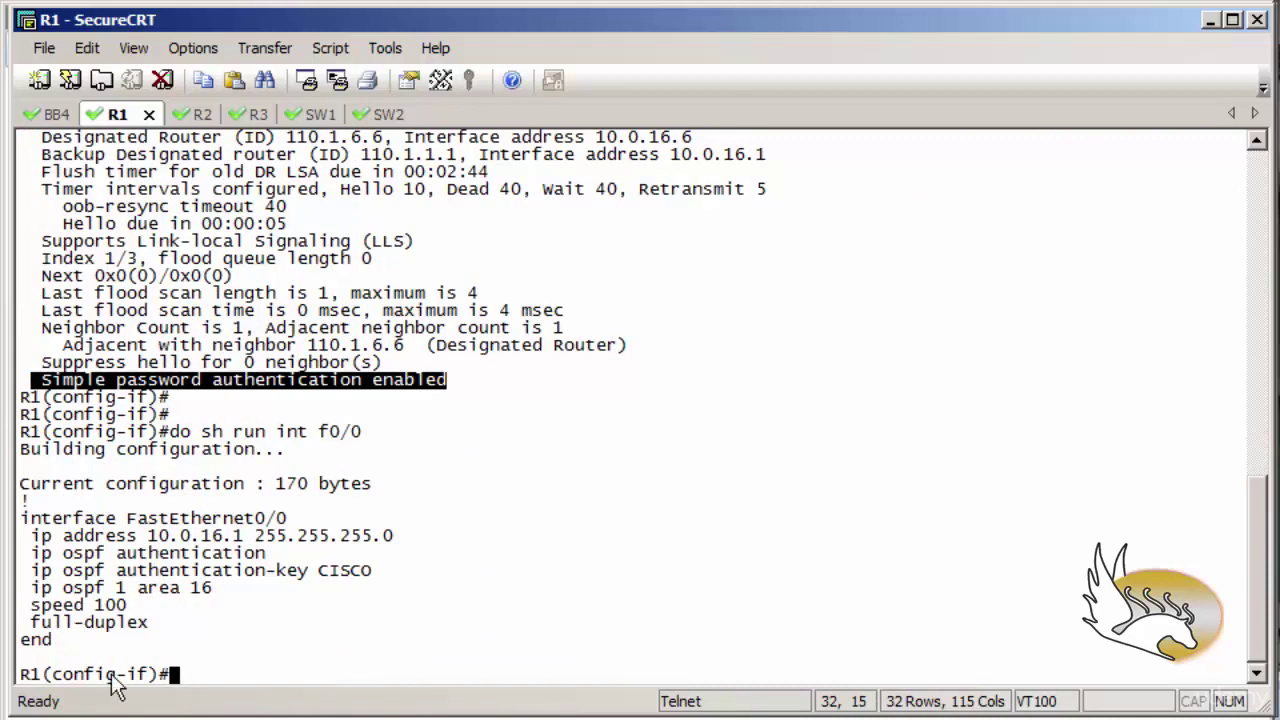
left_click_drag(32, 553, 388, 588)
key("ctrl+c")
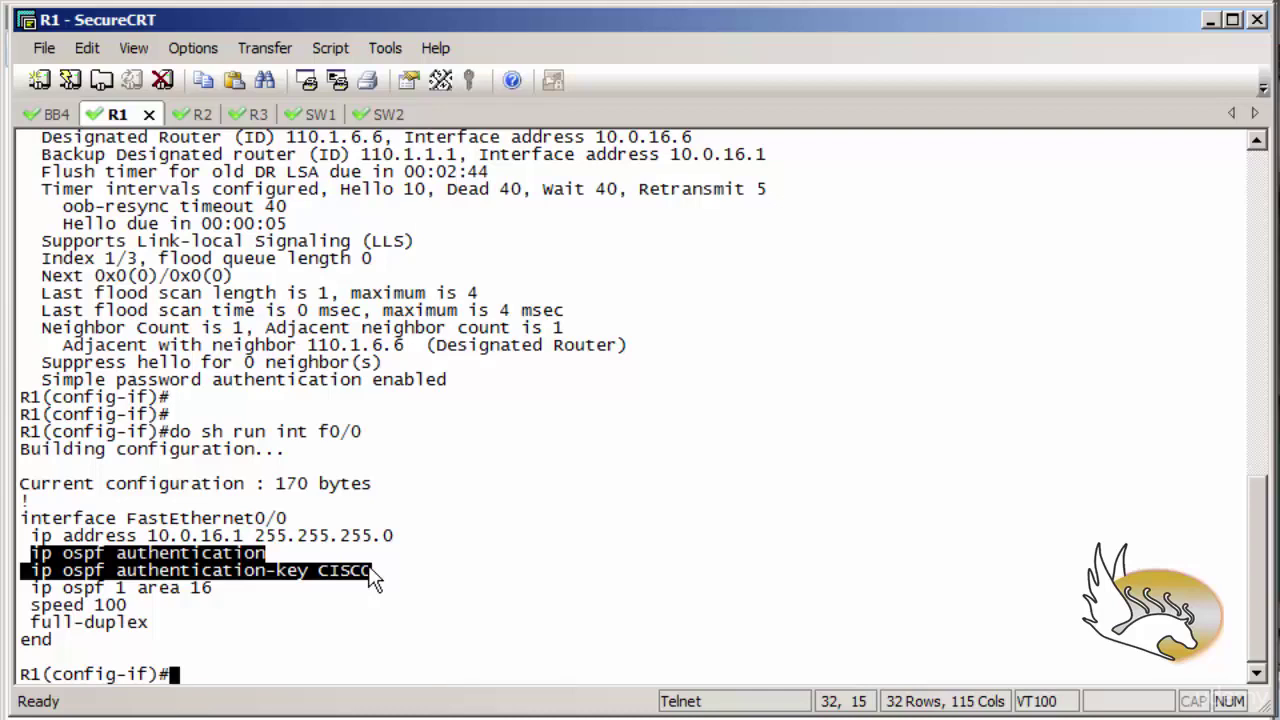
- Remove the simple OSPF authentication and its key from R1's Fa0/0 using 'no' commands
type("no")
key("shift+Insert")
key("ctrl+a")
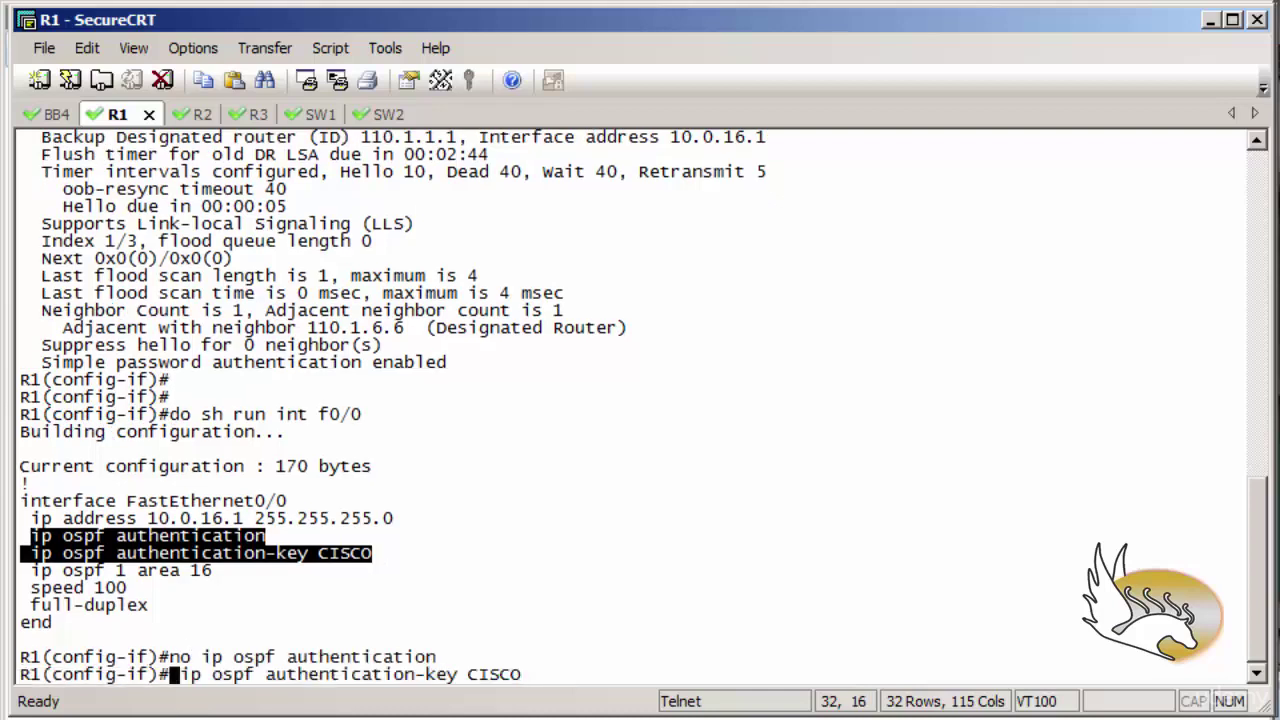
type("no")
key("Return")
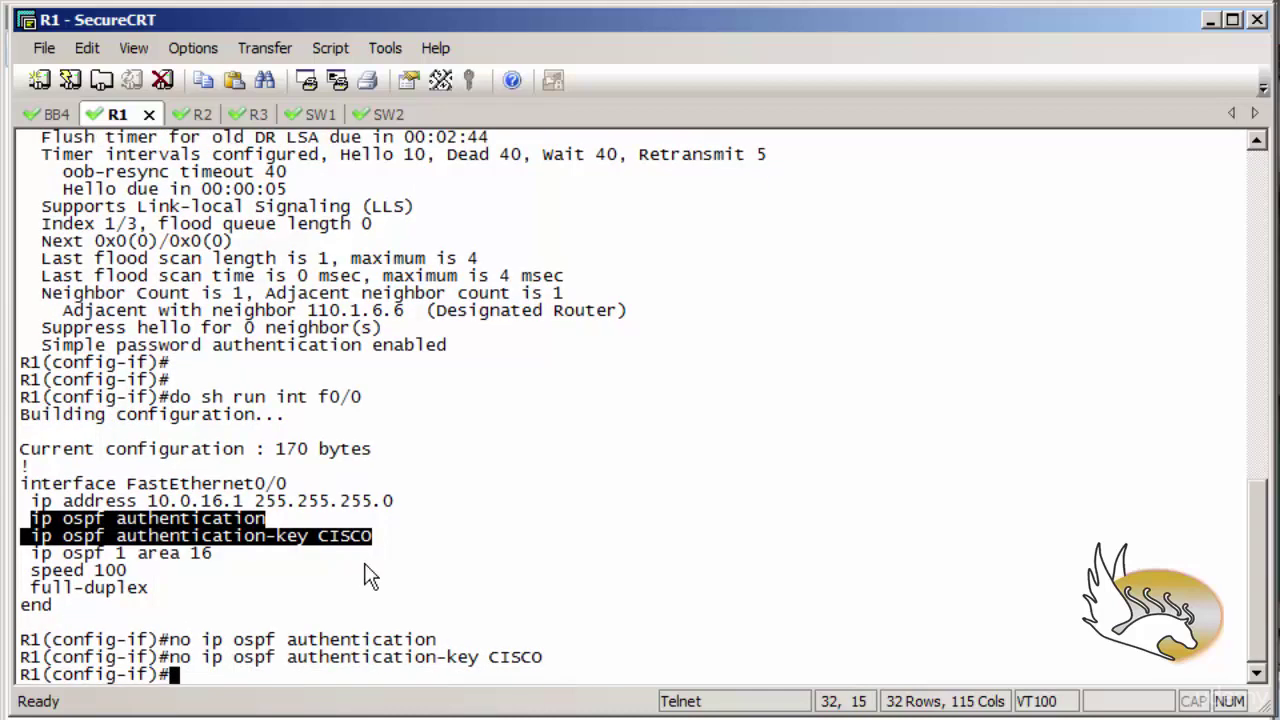
- Remove the same authentication and key from SW2's Vlan16, then return to R1's session
left_click(372, 114)
type("no")
key("shift+Insert")
key("ctrl+a")
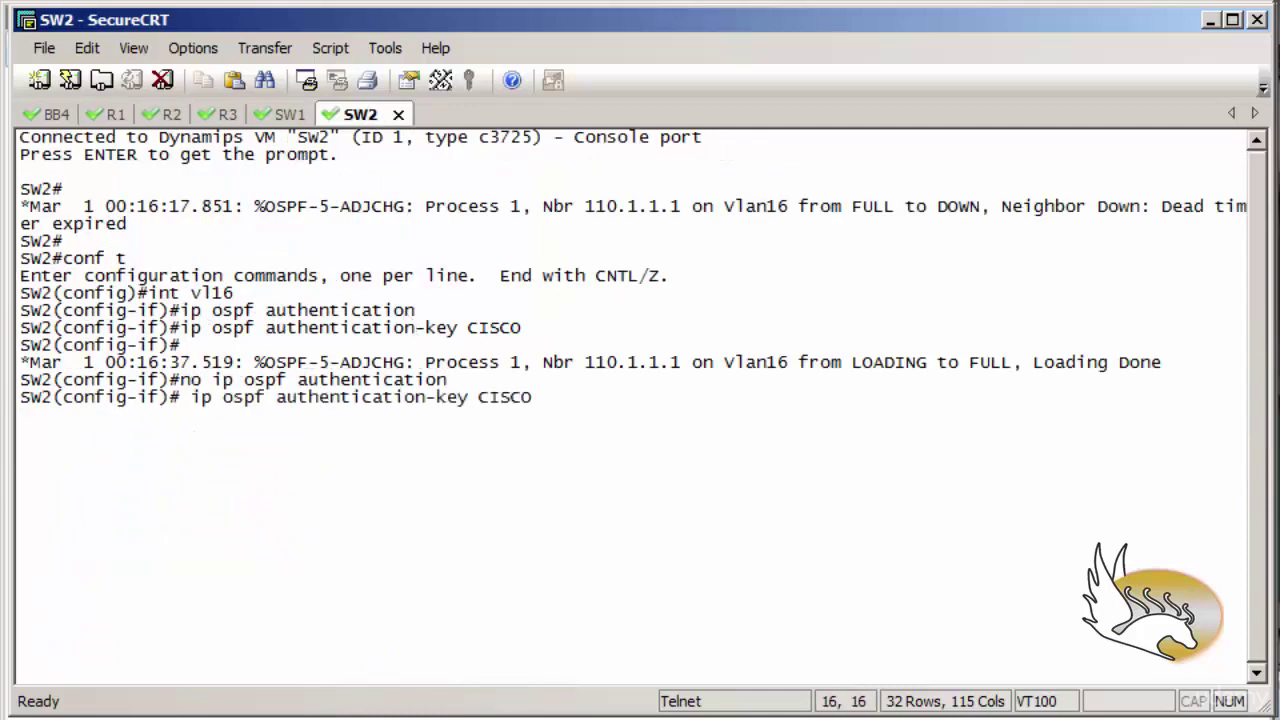
type("no")
key("Return")
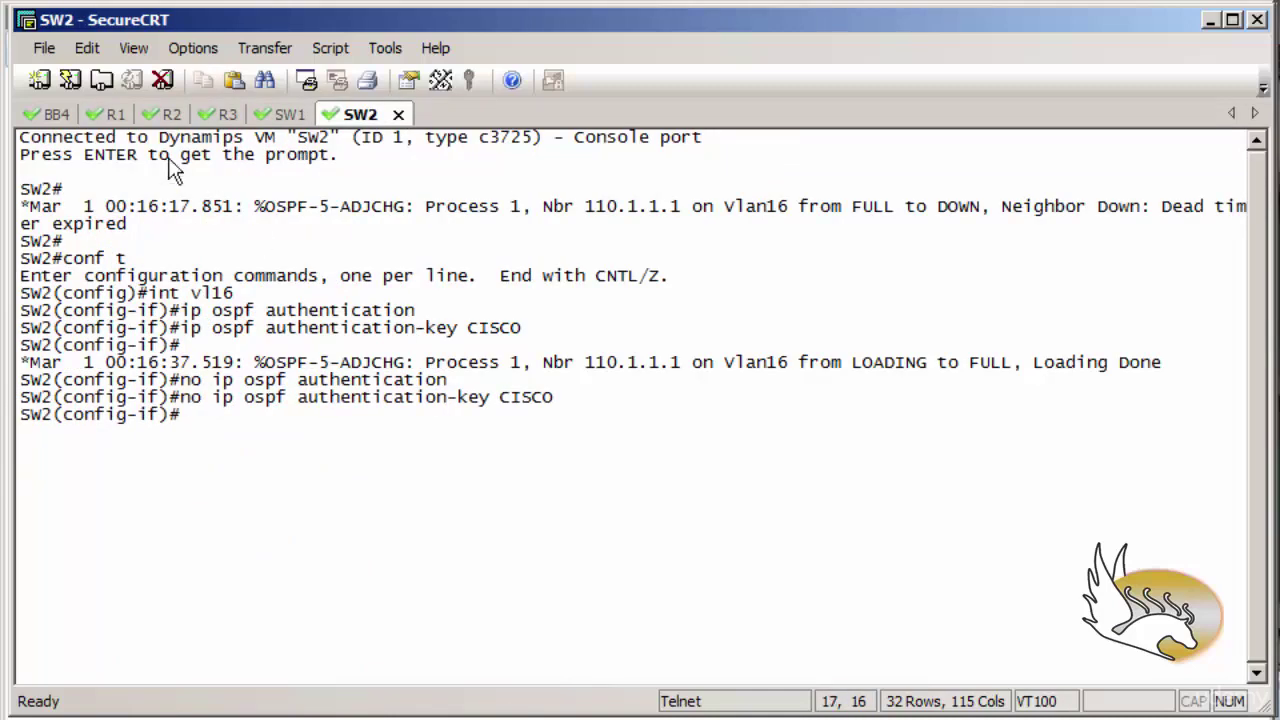
left_click(104, 113)
key("Return")
key("Return")
key("Return")
key("Return")
key("Return")
key("Return")
key("Return")
key("Return")
key("Return")
key("Return")
key("Return")
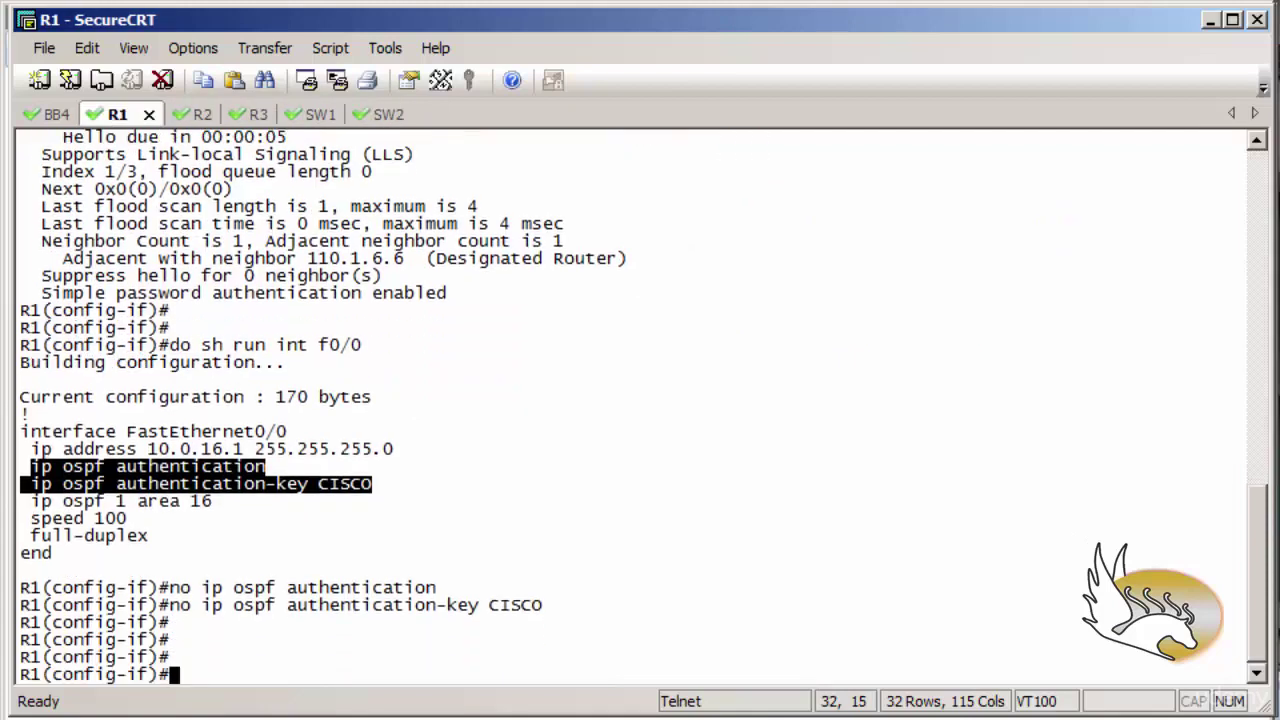
- Enable 'ip ospf authentication message-digest' on R1's Fa0/0
type("ip ospf auth")
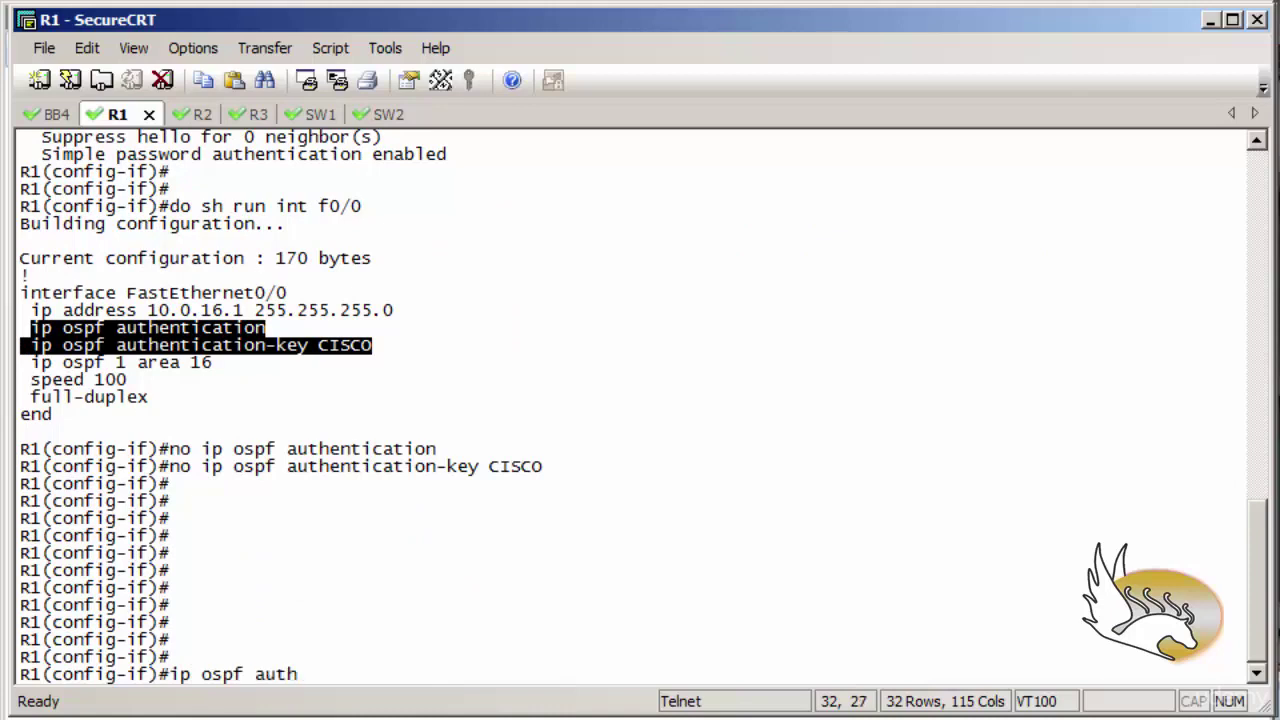
key("Tab")
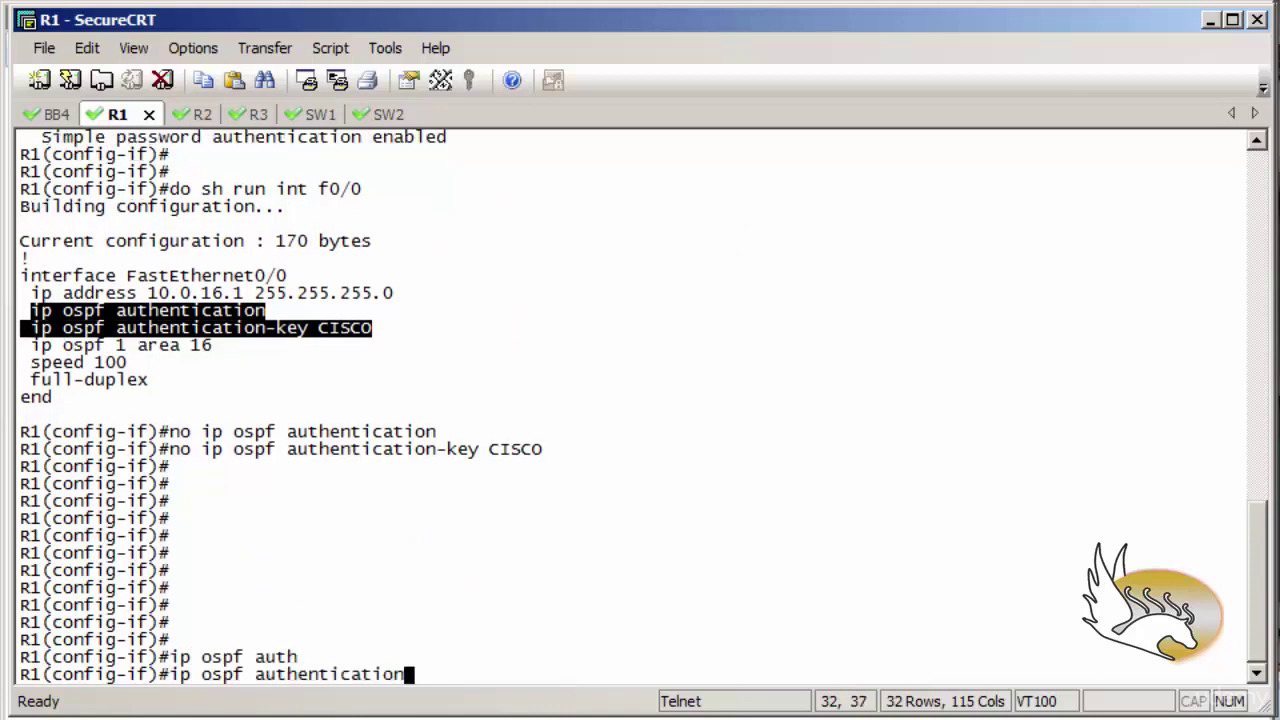
type("mess")
key("Tab")
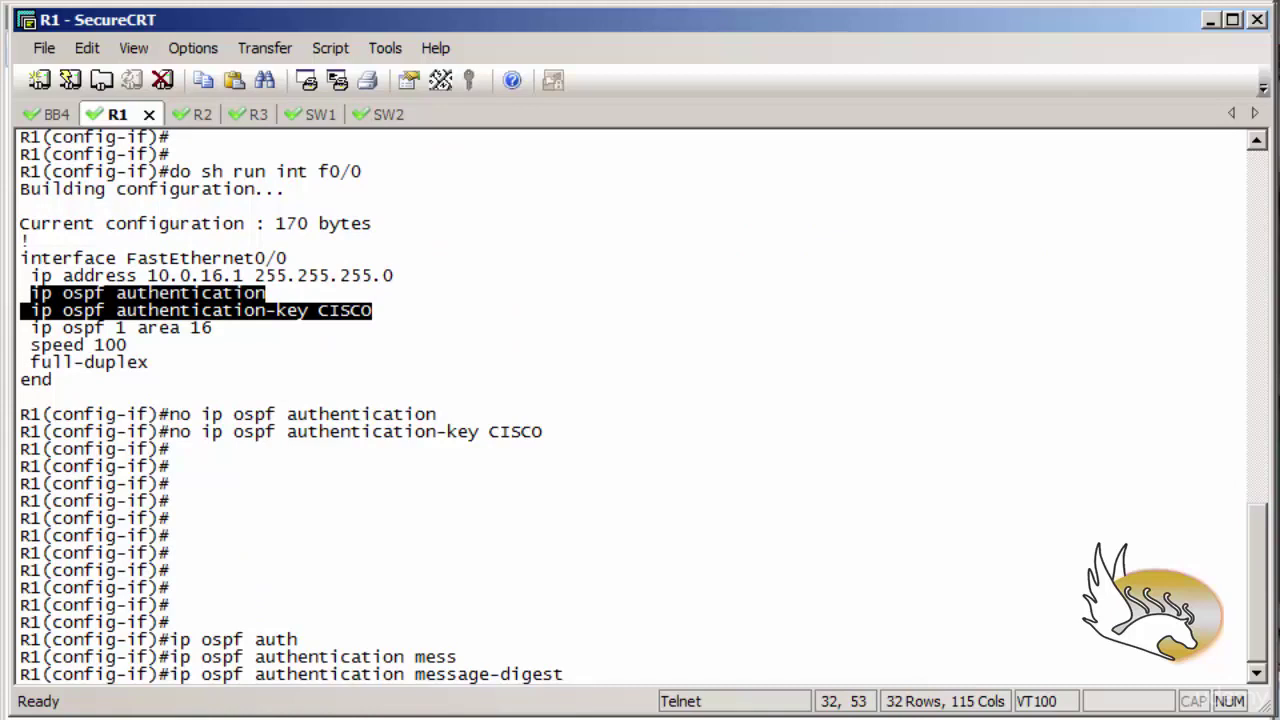
key("Return")
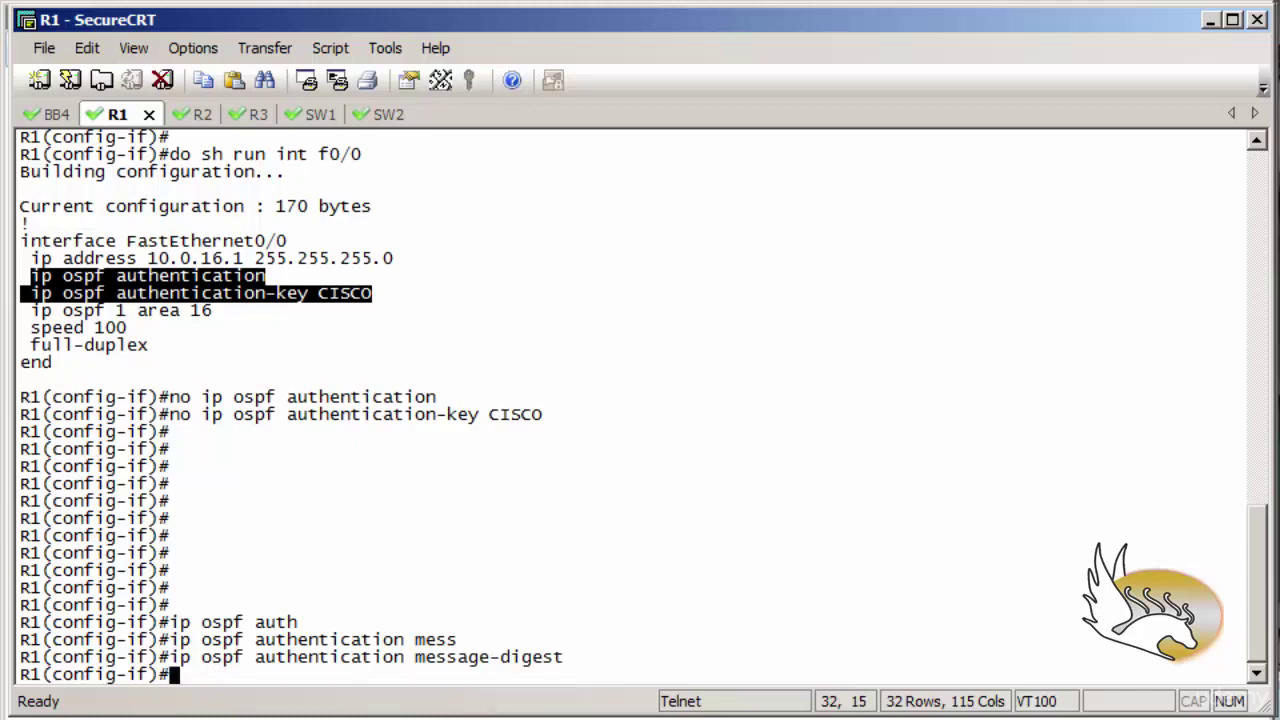
- Configure 'ip ospf message-digest-key 1 md5' with the authentication key on R1's Fa0/0
type("ip ospf mes")
key("Tab")
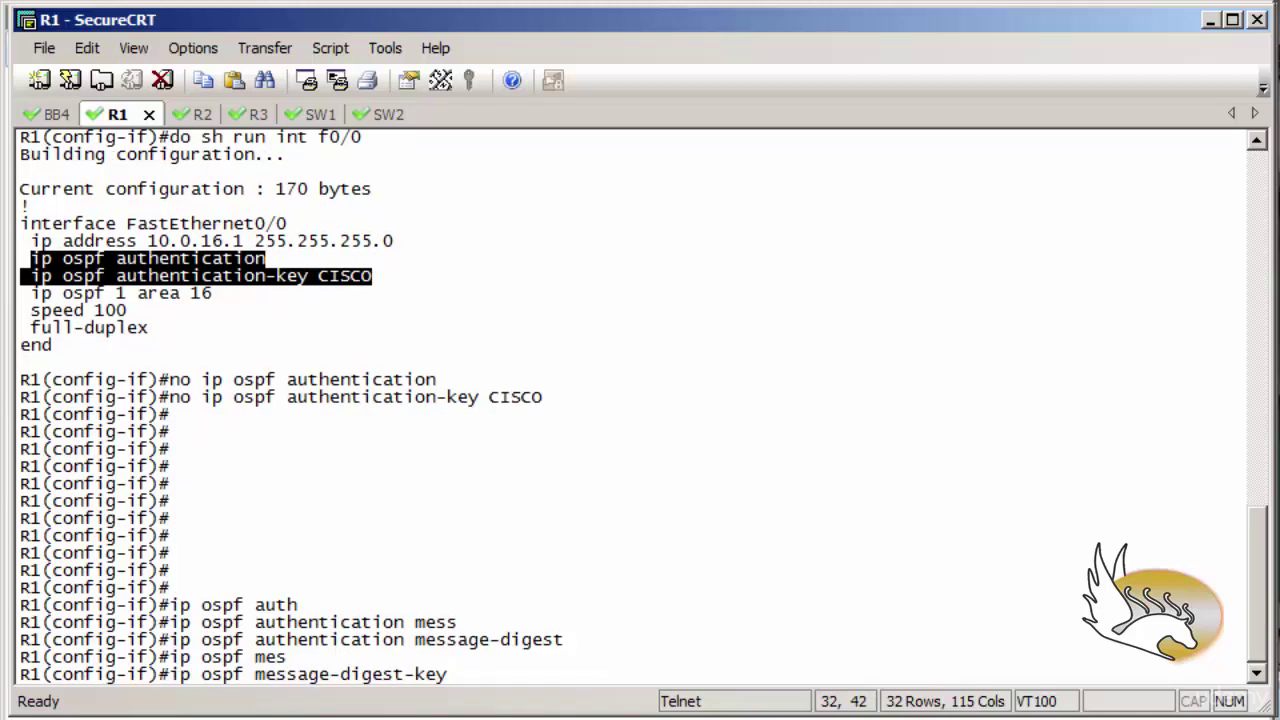
type("?")
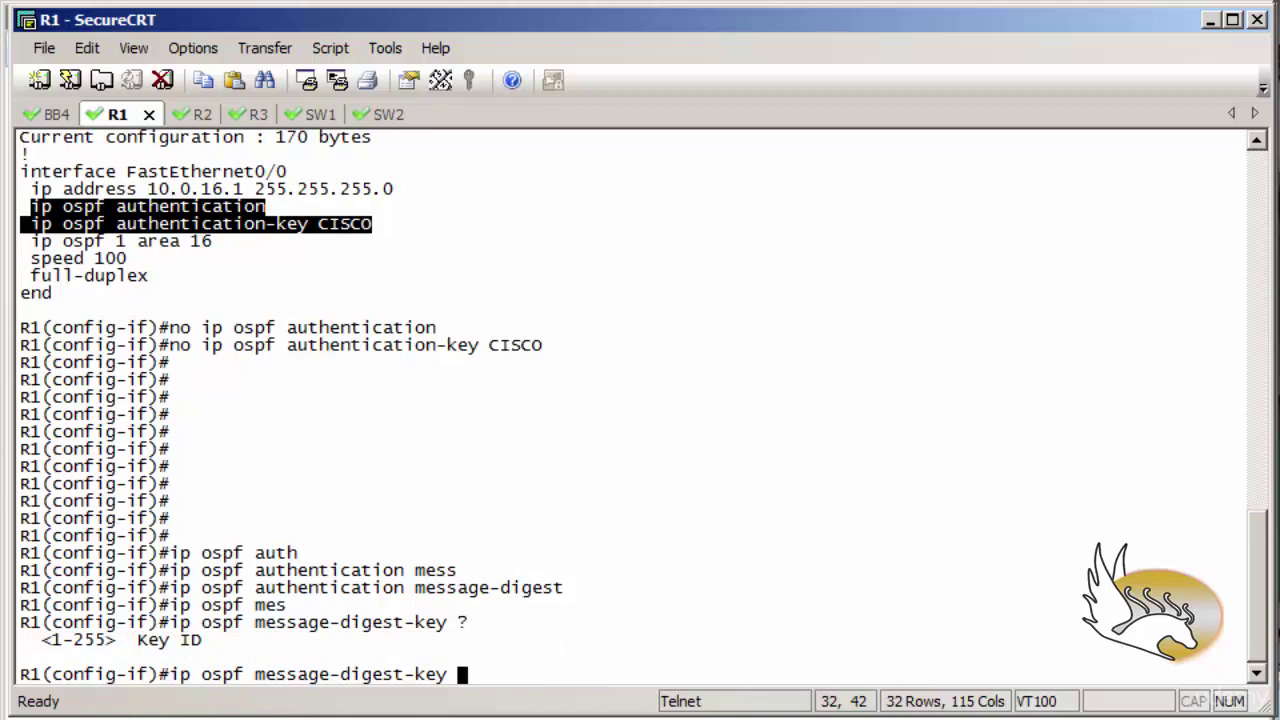
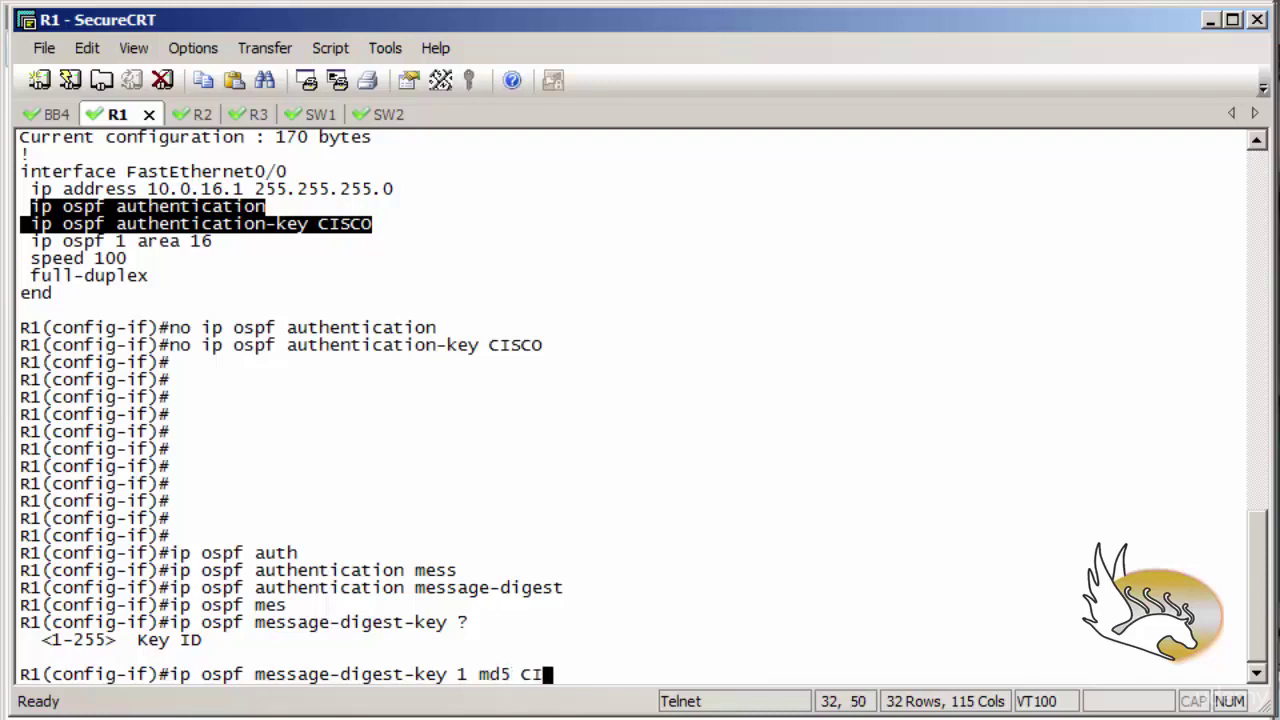
key("Return")
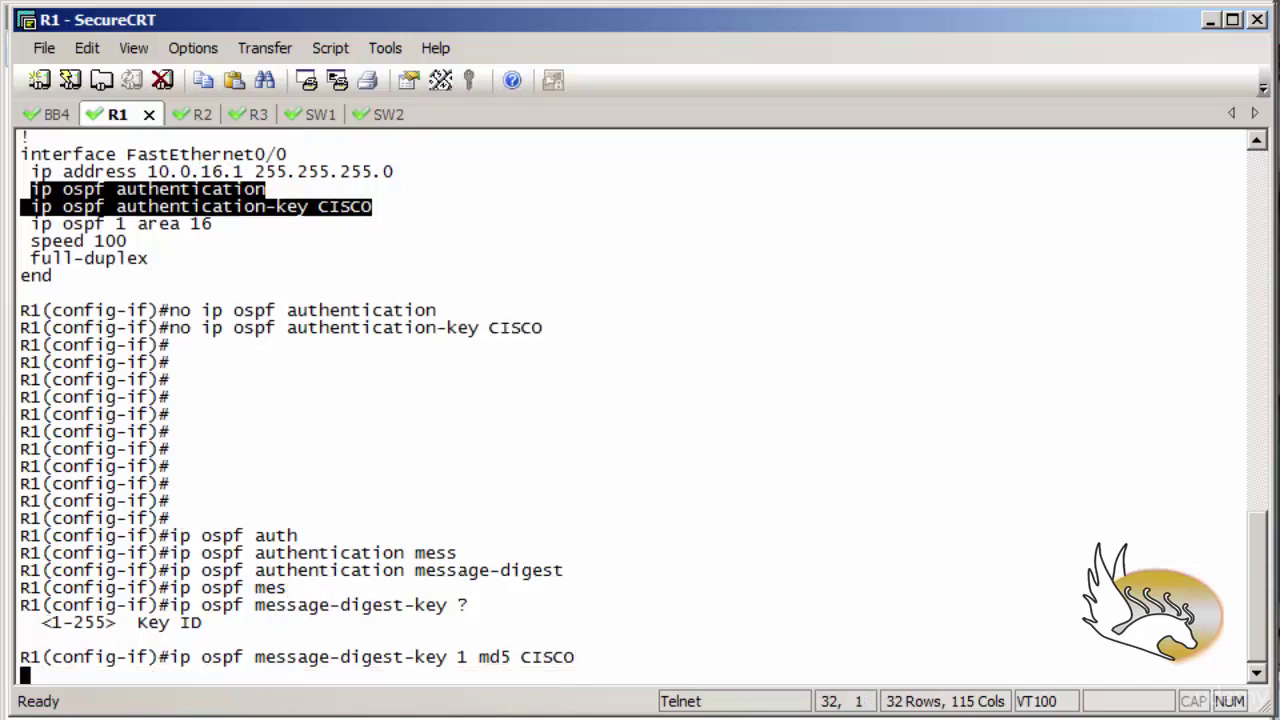
key("Return")
type("do sh run int f0/0")
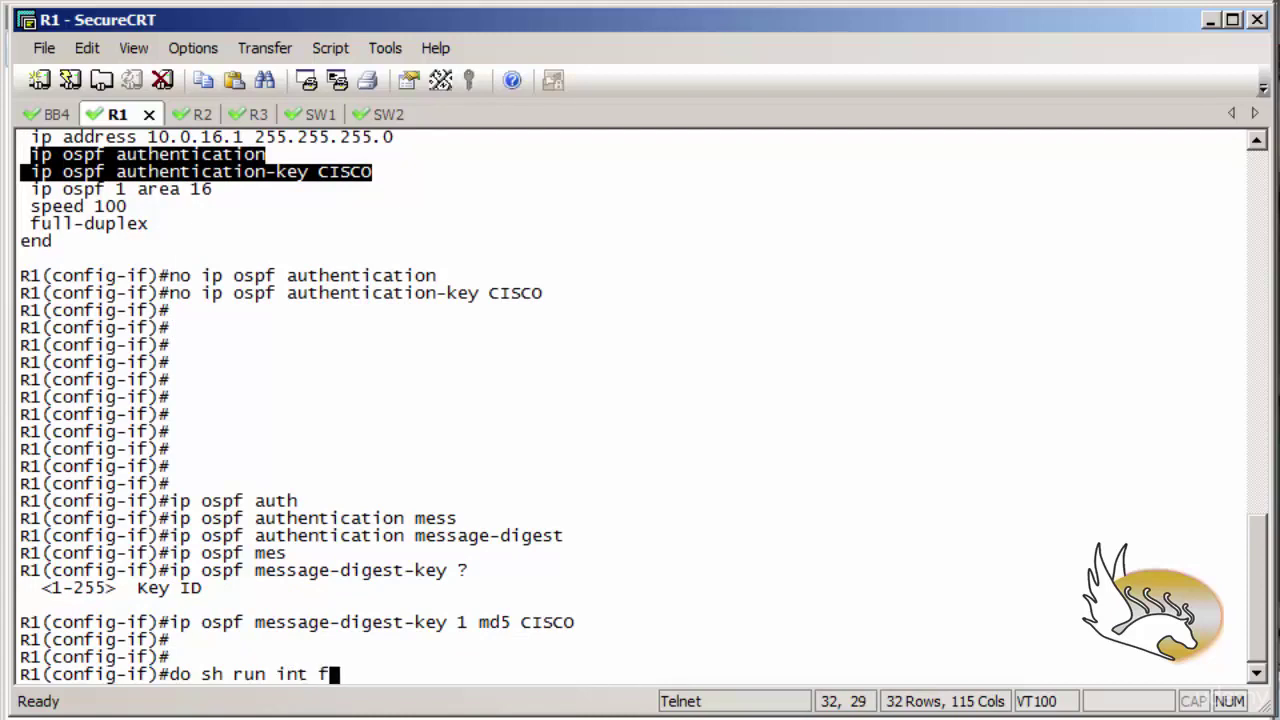
- Show R1's Fa0/0 running config, copy both message-digest lines, and paste them into SW2's Vlan16
key("Return")
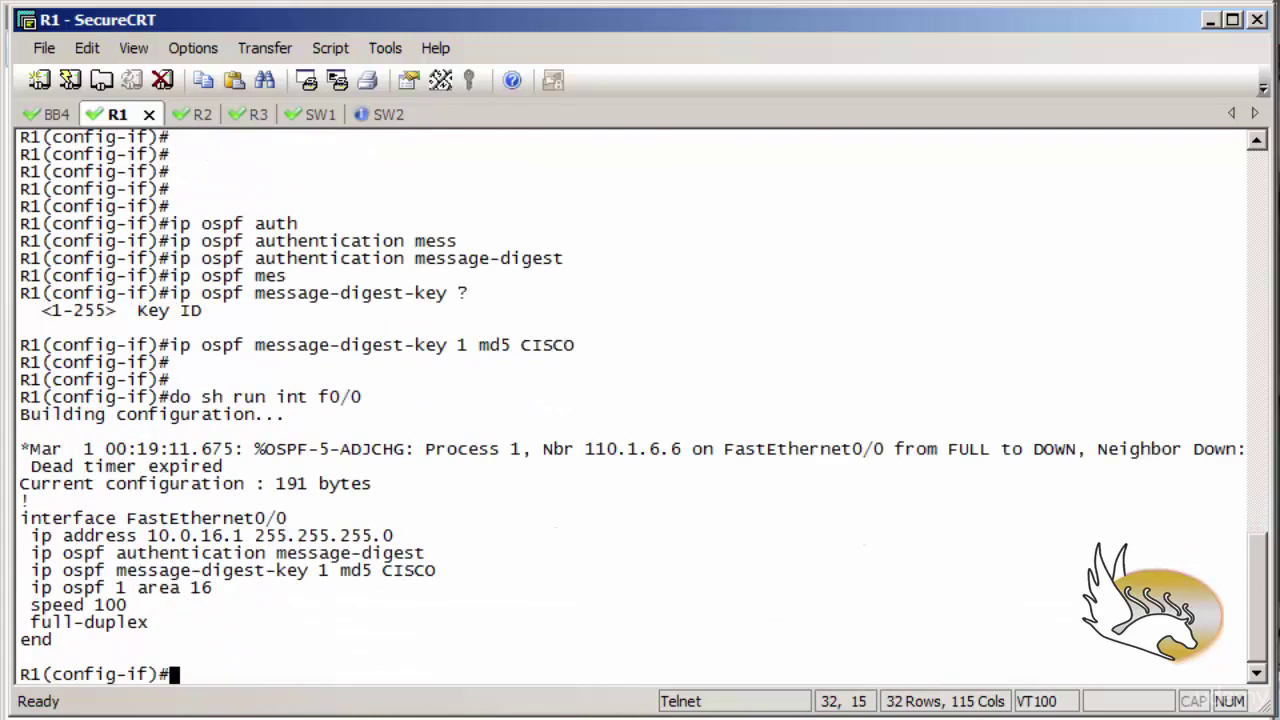
left_click(33, 553)
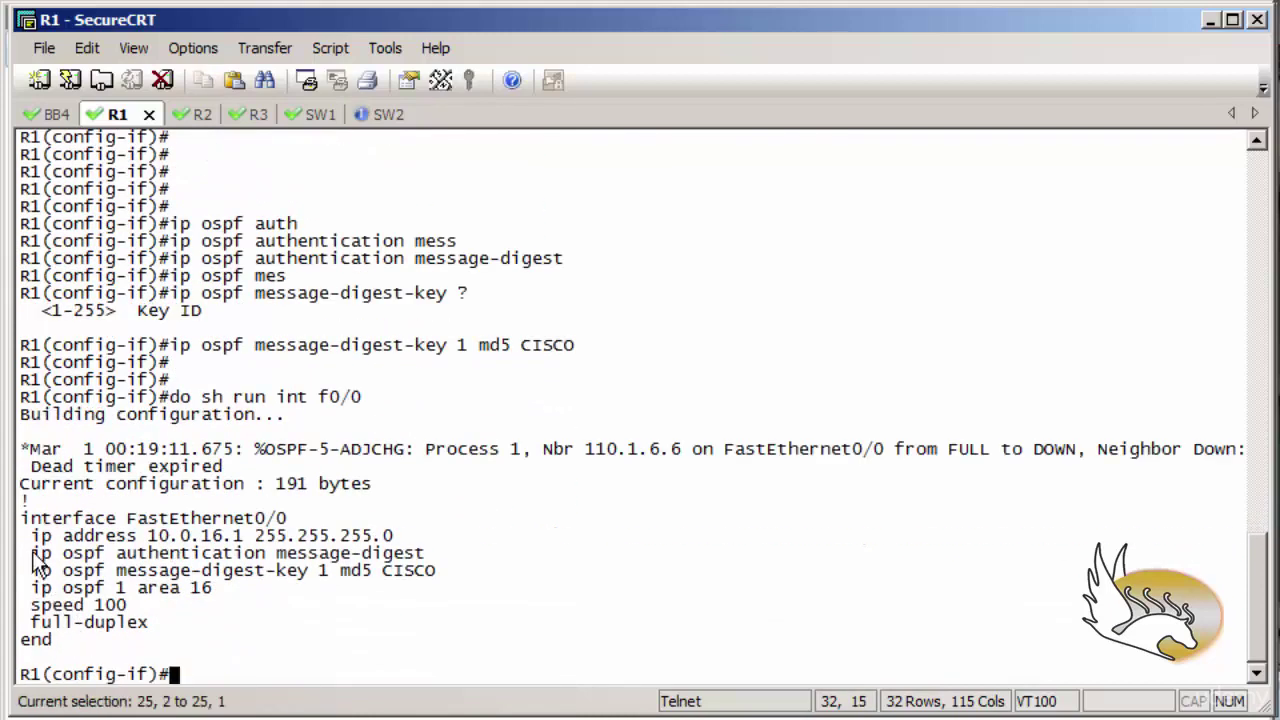
left_click_drag(33, 556, 435, 556)
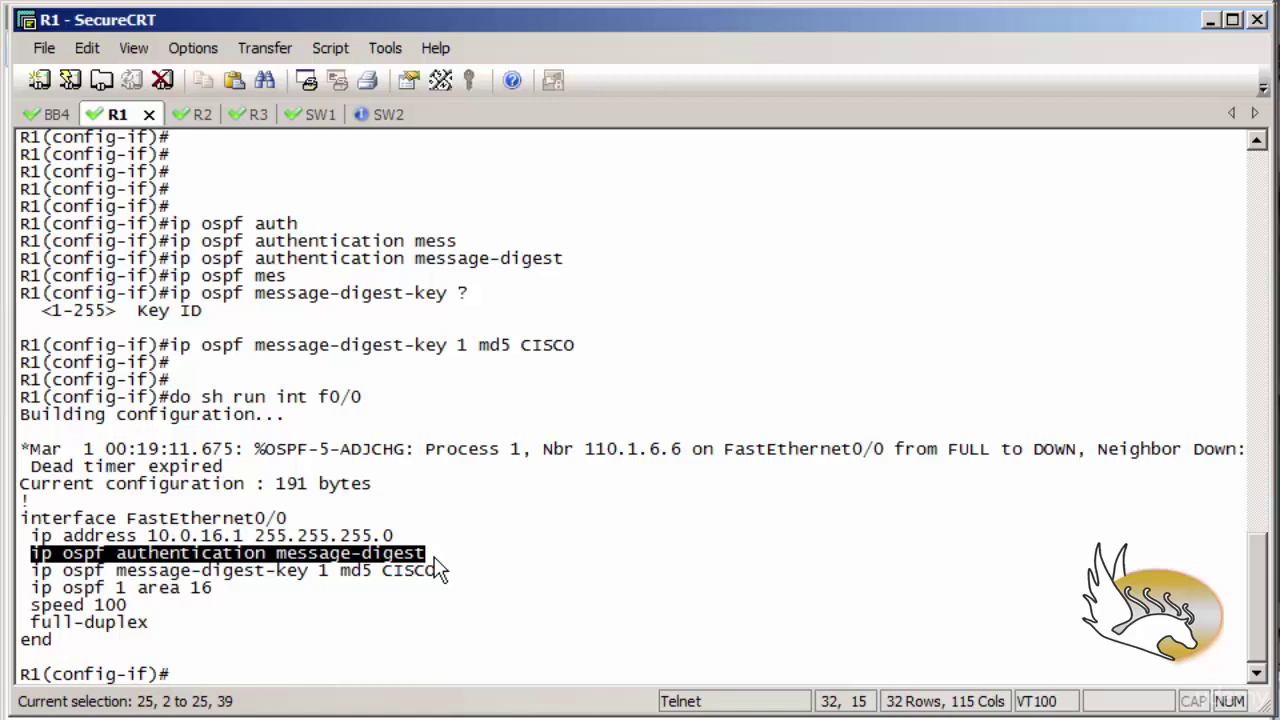
left_click_drag(437, 565, 450, 570)
key("ctrl+c")
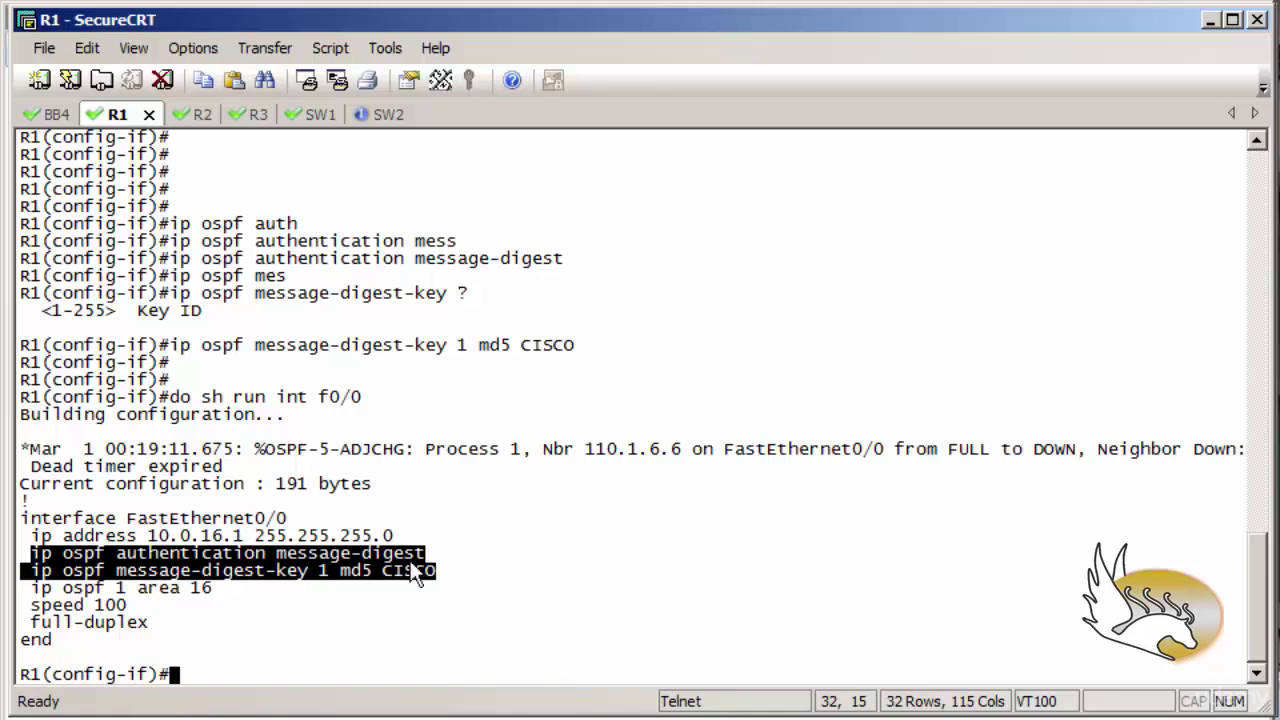
left_click(370, 116)
right_click(368, 416)
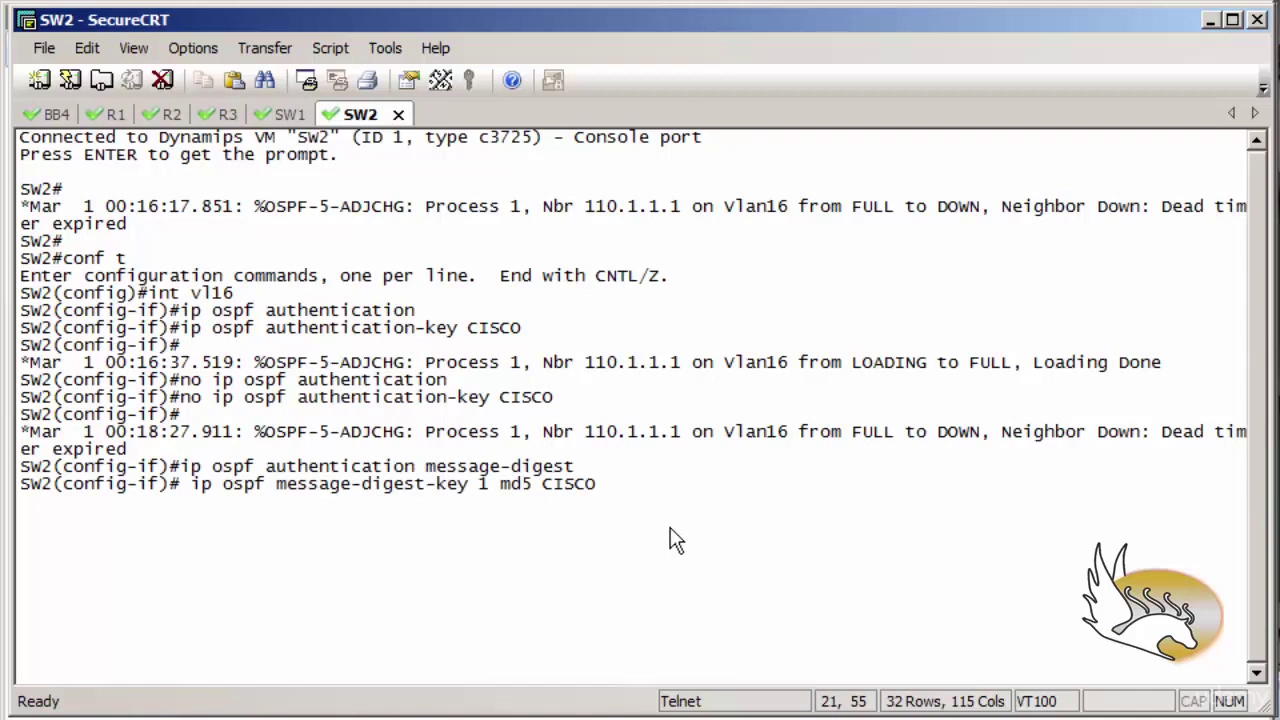
- Change SW2's pasted MD5 message-digest key ID from 1 to 2 and apply it
key("Left")
key("Left")
key("Left")
key("Left")
key("Left")
key("Left")
key("Left")
key("Left")
key("Left")
key("Left")
key("BackSpace")
type("2")
key("Return")
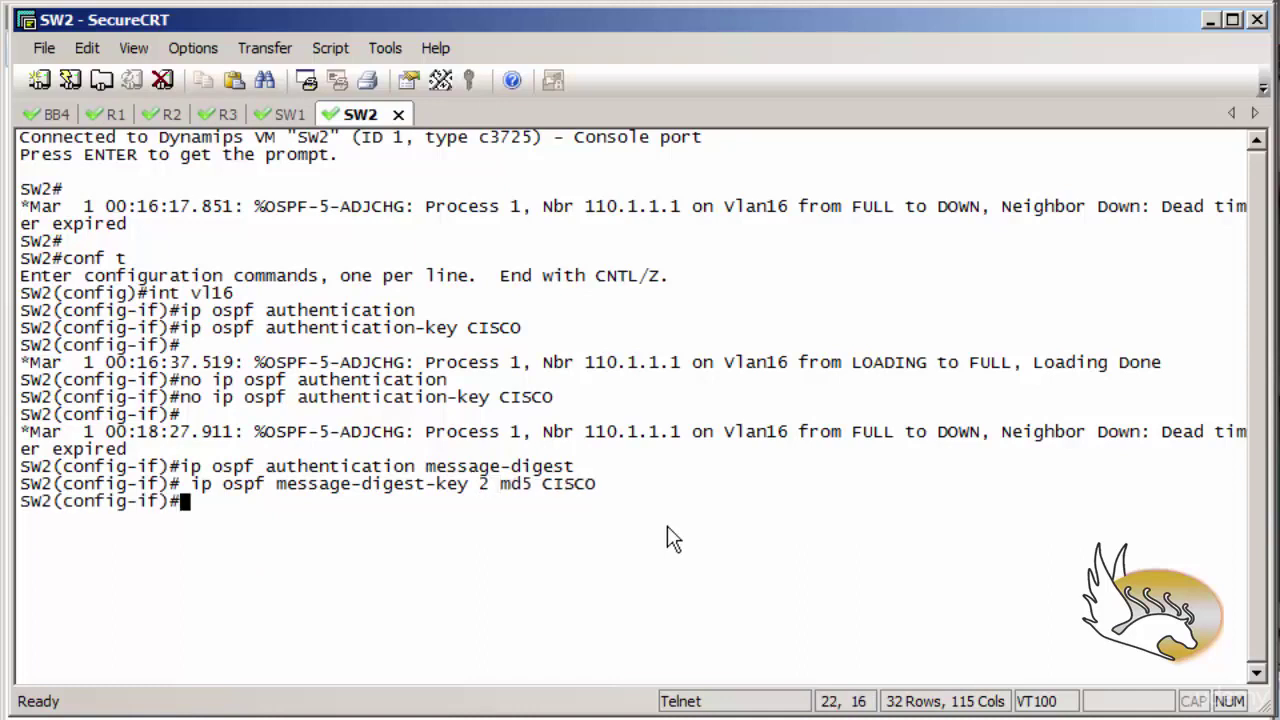
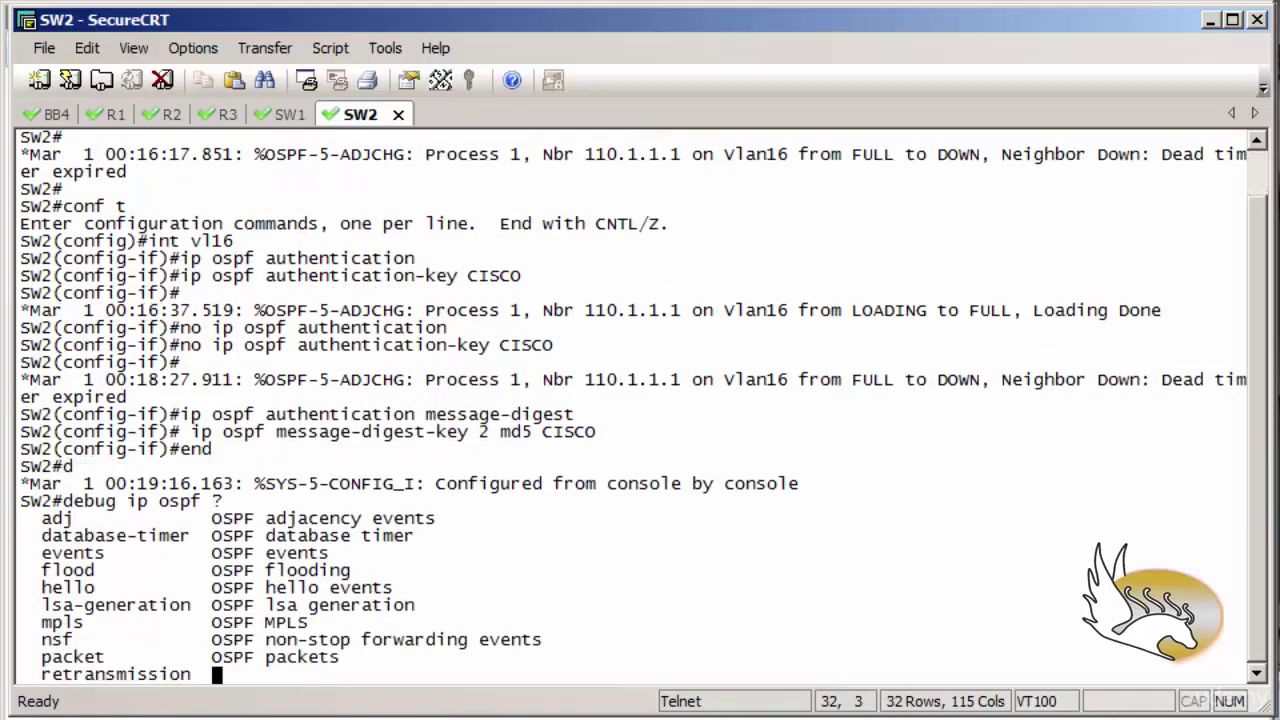
- Enable 'debug ip ospf adj' on SW2 and highlight the Mismatch Authentication Key message from 10.0.16.1
type("adj")
key("Return")
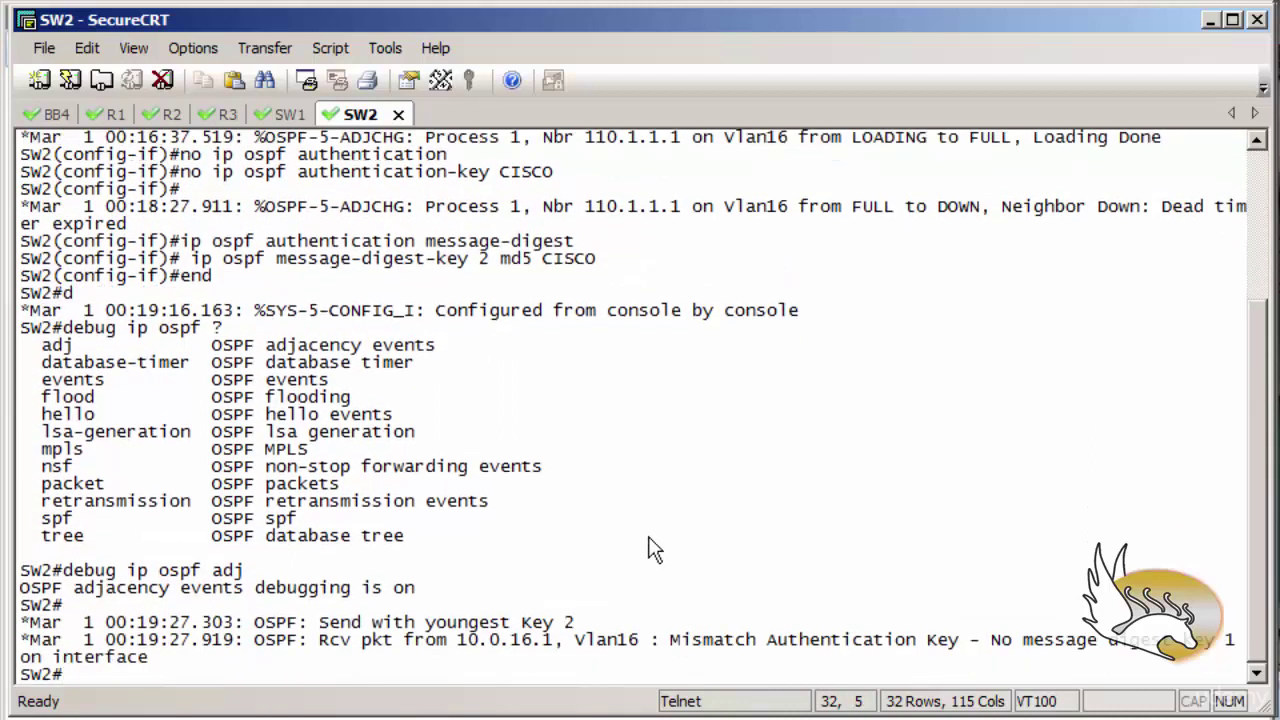
left_click_drag(666, 640, 945, 665)
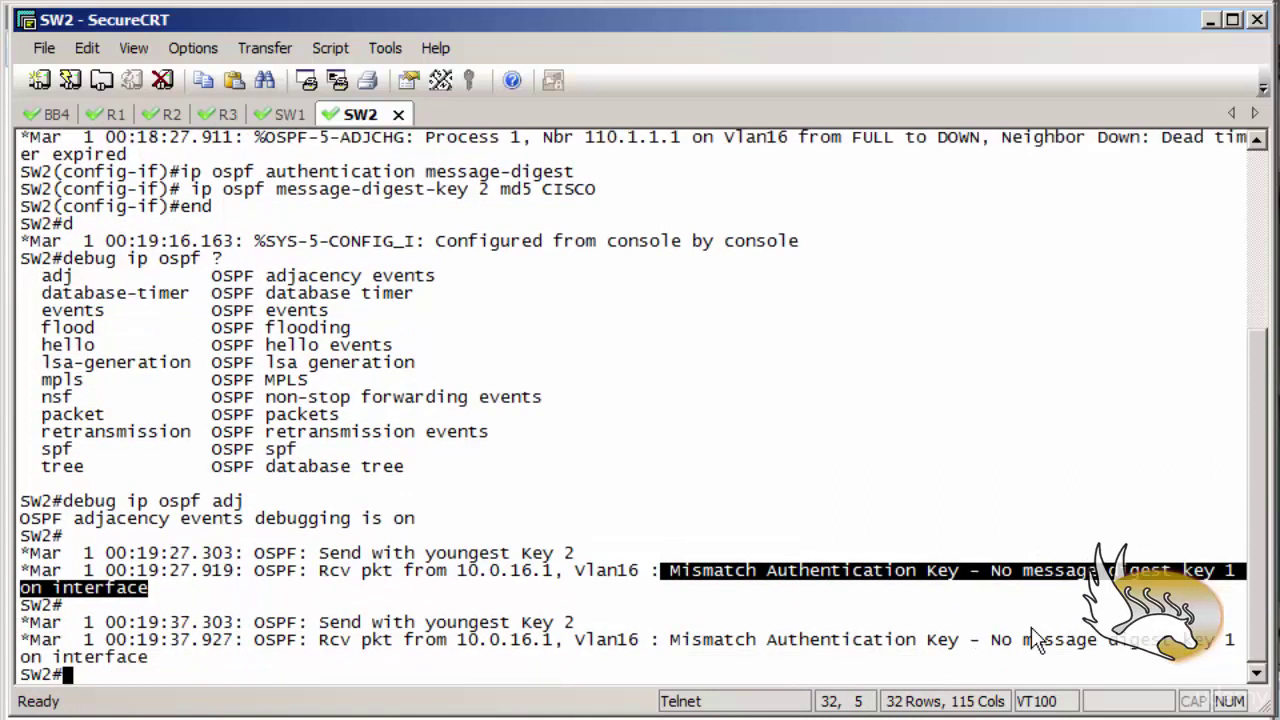
- Turn off all debugging on SW2 and enter Vlan16 interface configuration
type("u all")
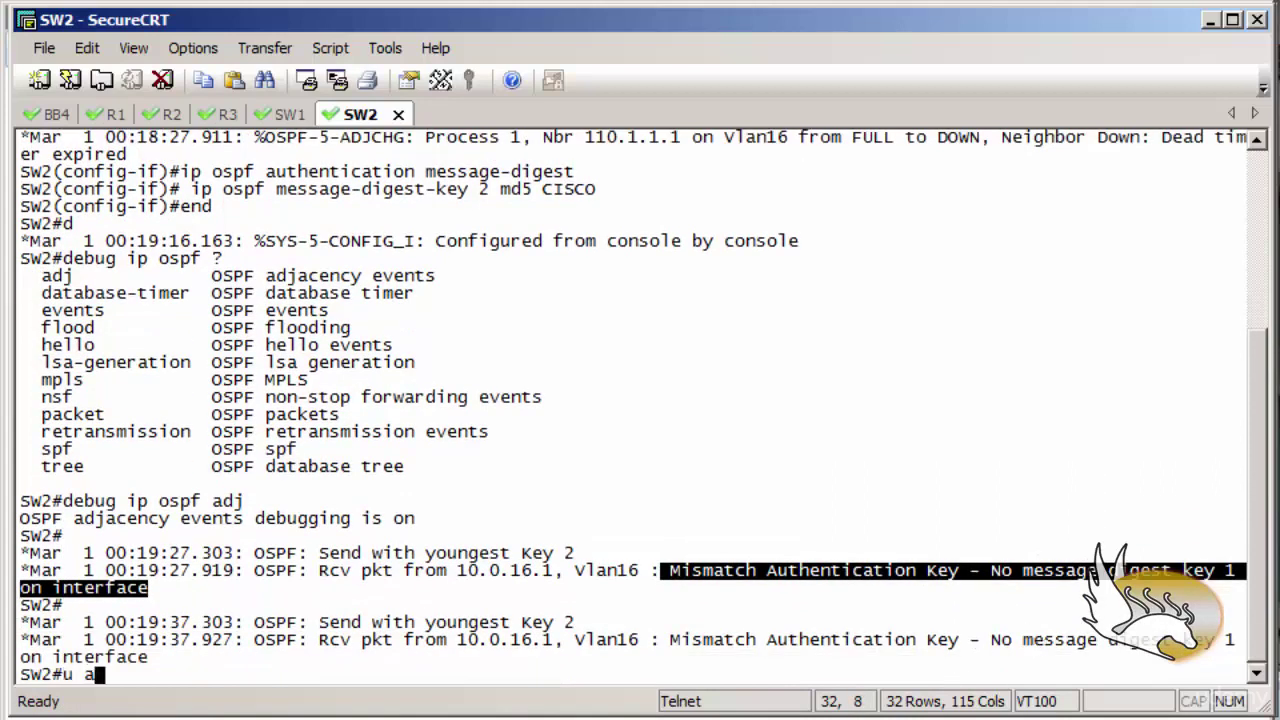
key("Return")
key("Return")
key("Return")
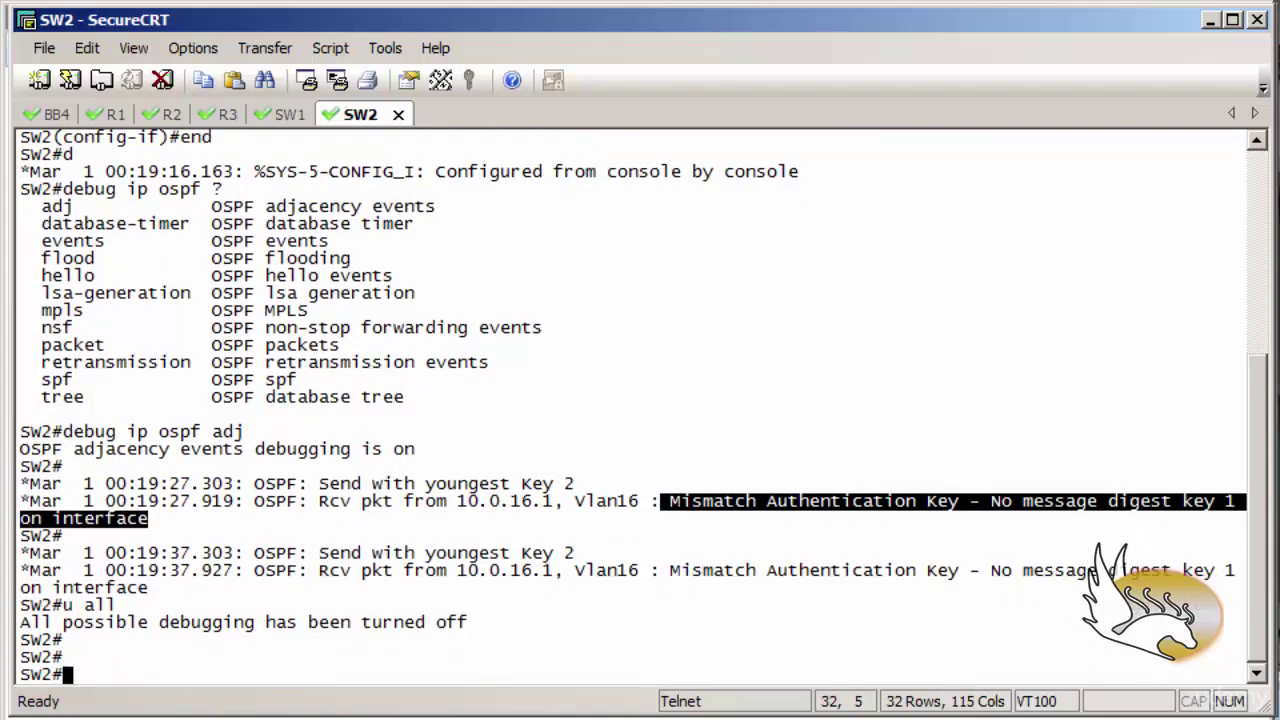
type("conf t")
key("Return")
type("int vl16")
key("Return")
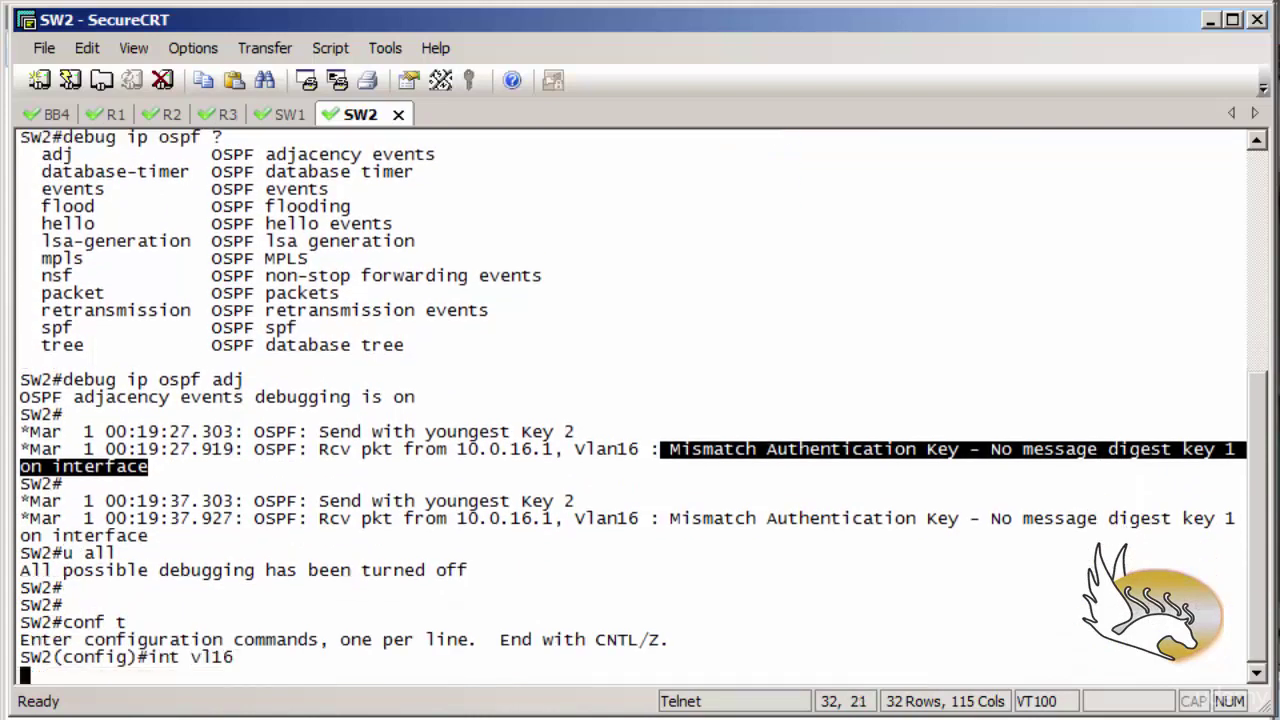
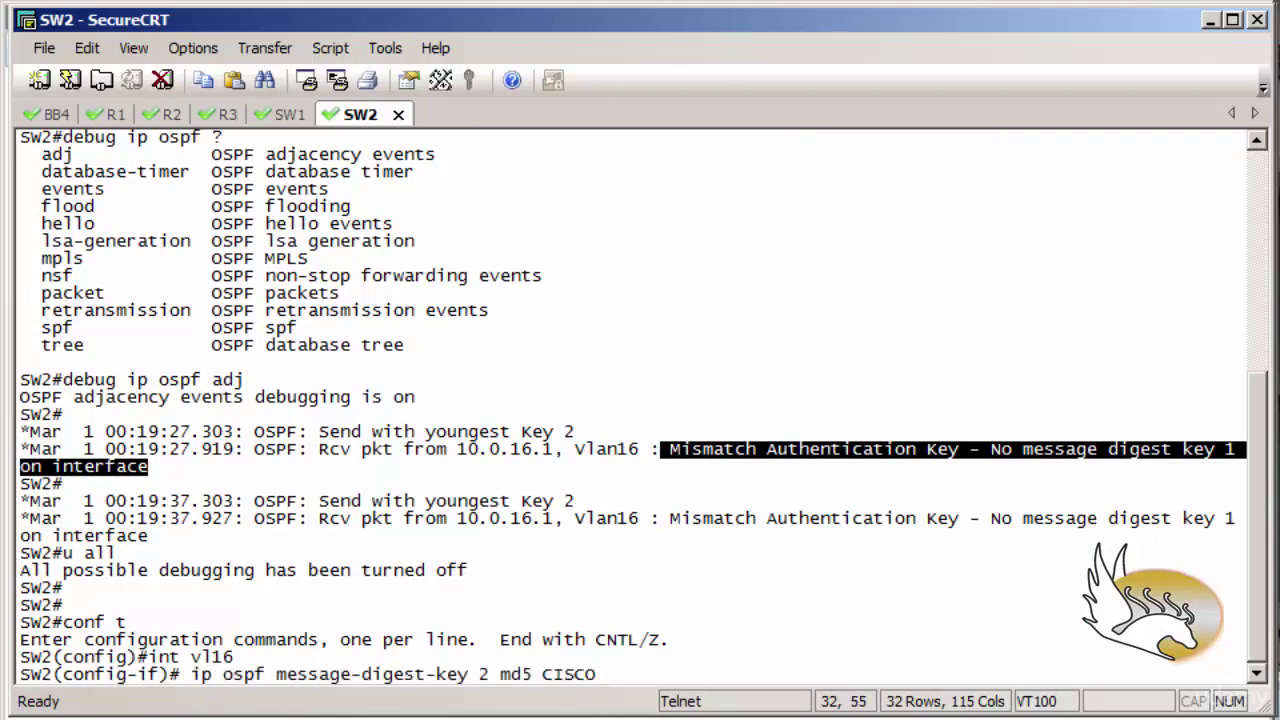
- Remove OSPF message-digest-key 2 md5 from SW2's Vlan16
key("ctrl+a")
type("no")
key("Return")
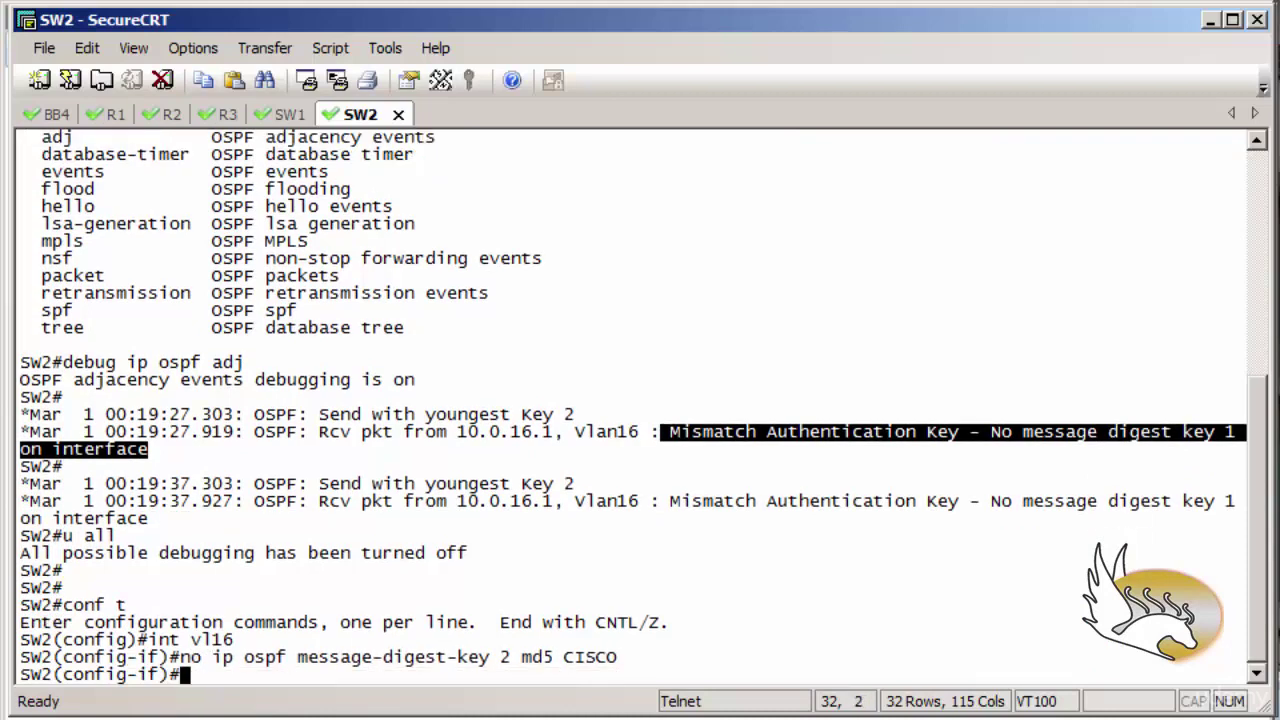
- Configure OSPF message-digest-key 1 md5 on Vlan16 with the shared key
key("Up")
key("Left")
key("Left")
key("Left")
key("Left")
key("Left")
key("Left")
key("Left")
key("Left")
key("Left")
key("Left")
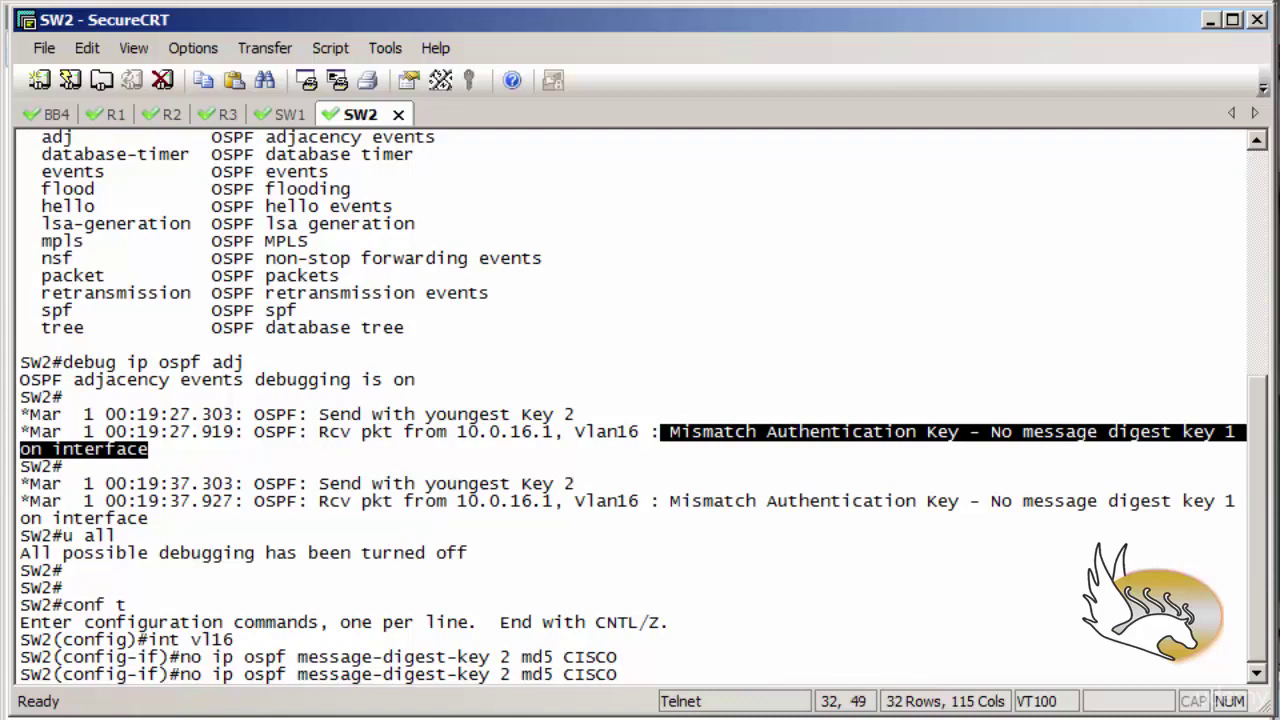
key("BackSpace")
type("1")
key("Right")
key("Left")
key("Left")
key("Left")
key("Left")
key("Left")
key("Left")
key("Left")
key("Left")
key("Left")
key("Left")
key("Left")
key("Left")
key("Left")
key("Left")
key("Left")
key("Left")
key("Left")
key("Left")
key("Left")
key("Left")
key("Left")
key("Left")
key("BackSpace")
key("BackSpace")
key("BackSpace")
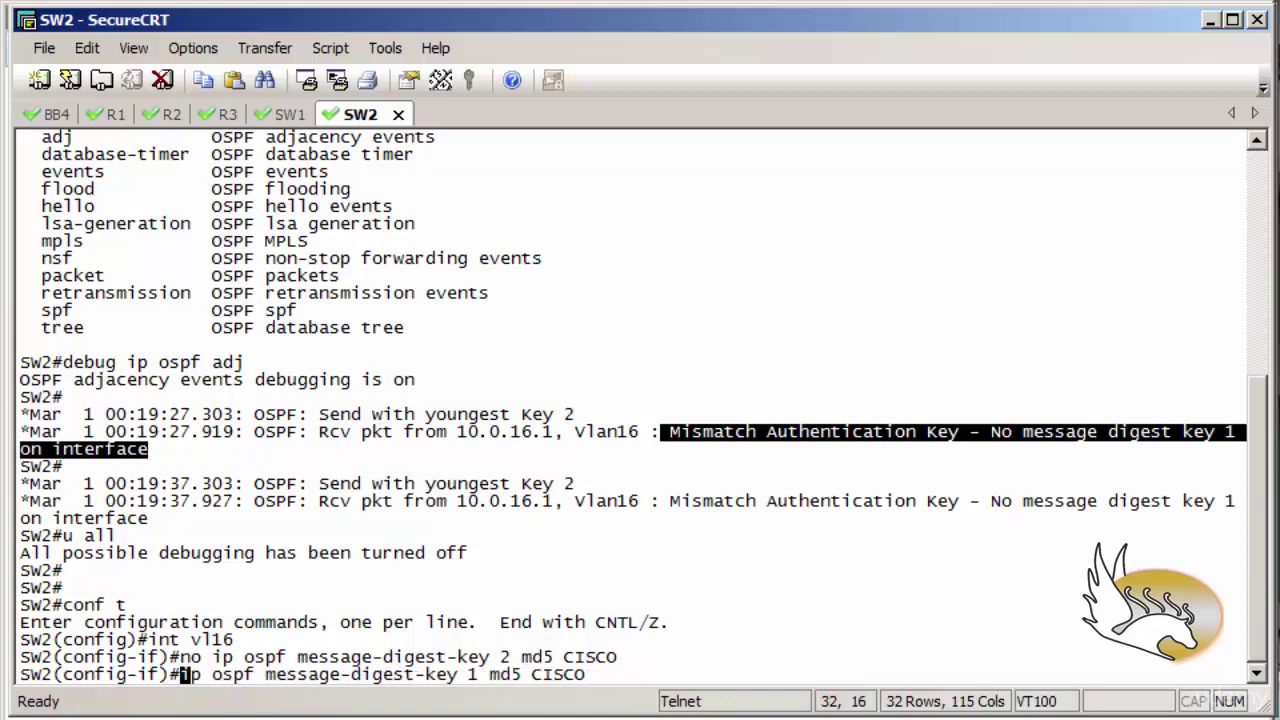
key("Return")
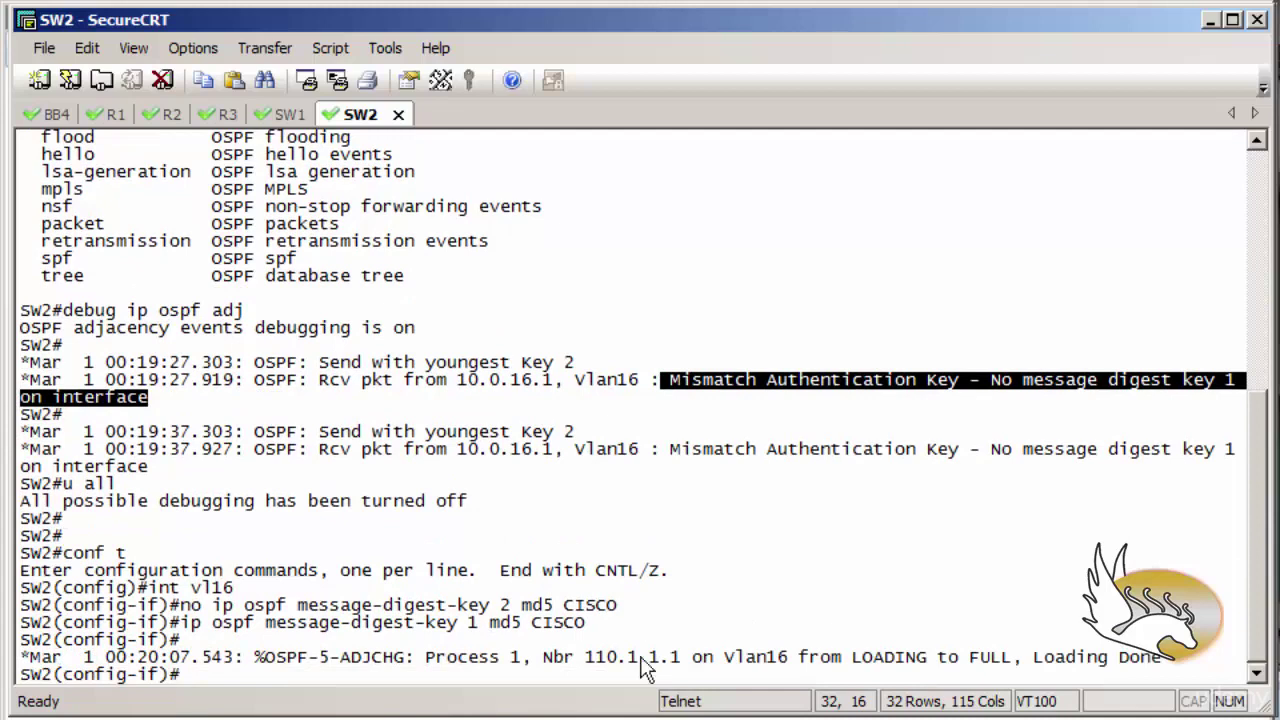
- On R1, show OSPF FastEthernet0/0 details and highlight the message digest authentication, key id 1 lines
left_click(108, 114)
key("Return")
key("Return")
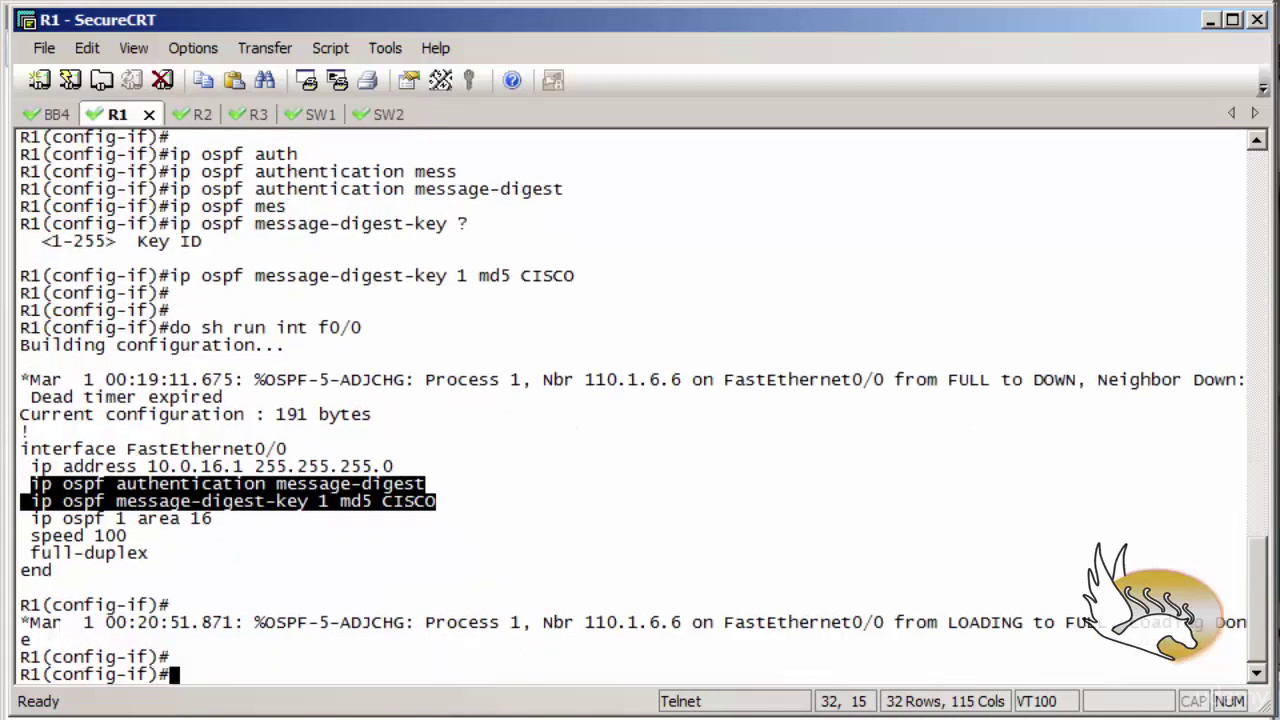
type("do sh ip ")
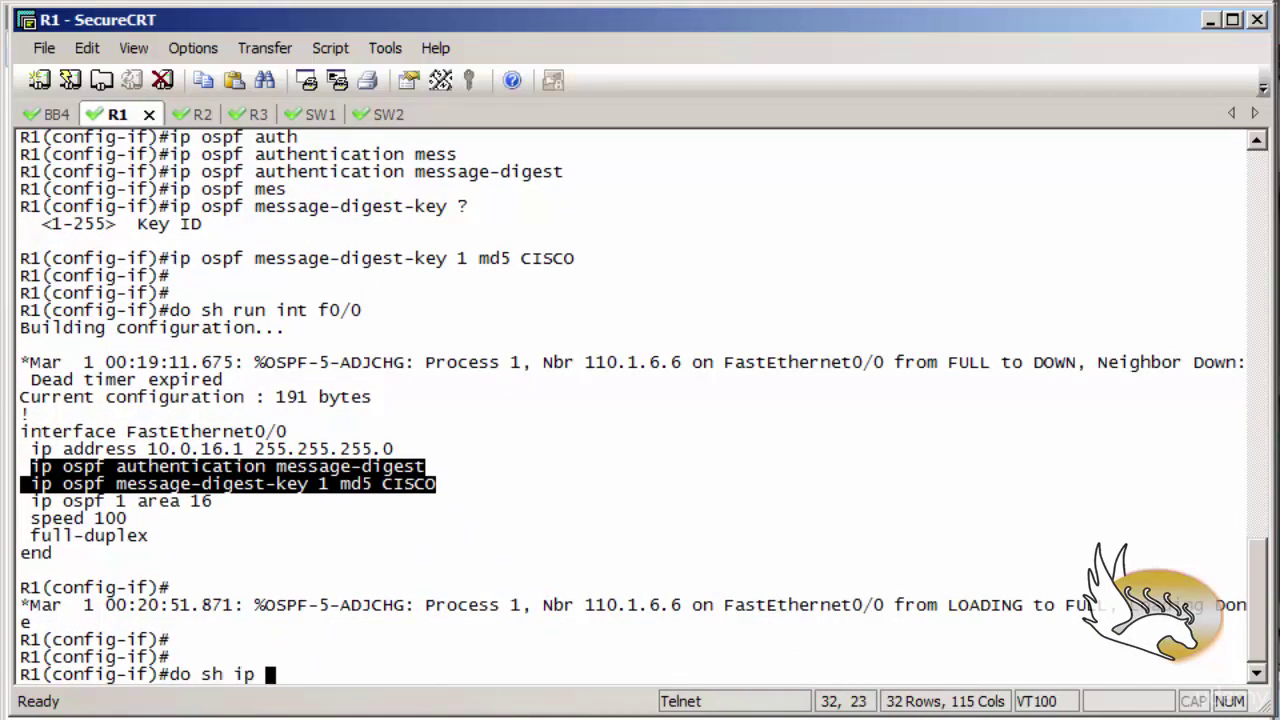
type("ospf int f0/0")
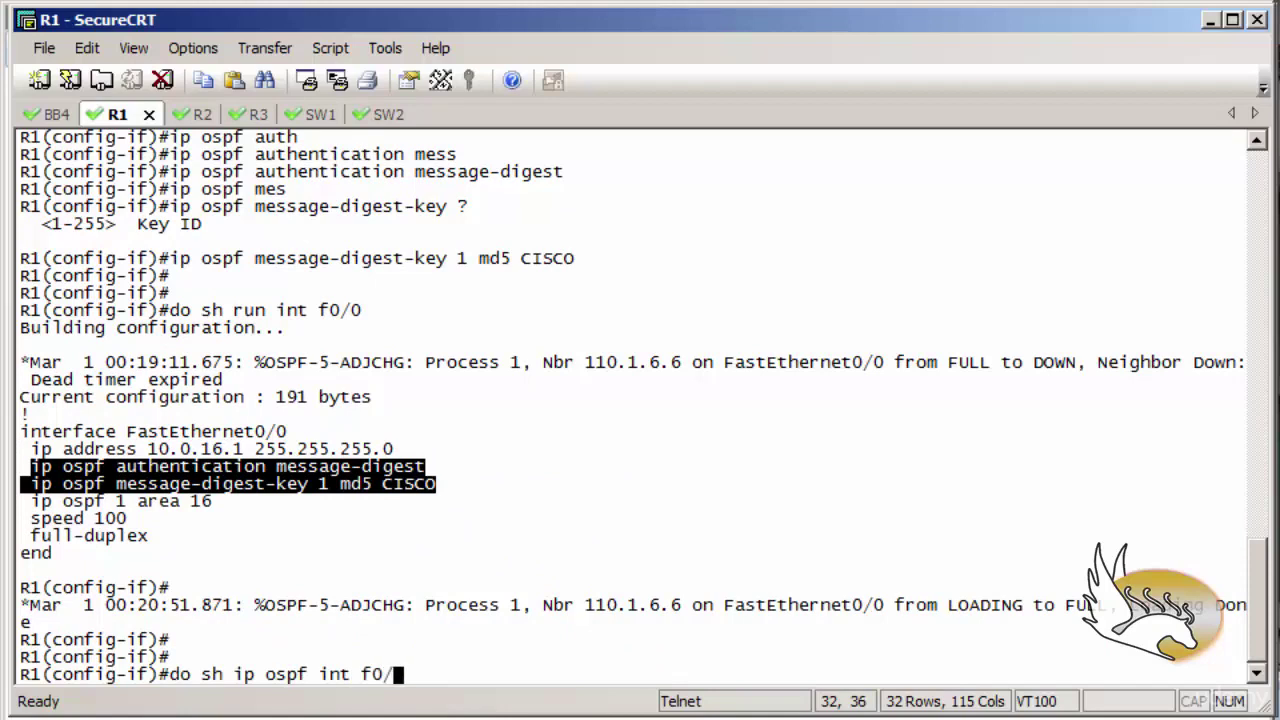
key("Return")
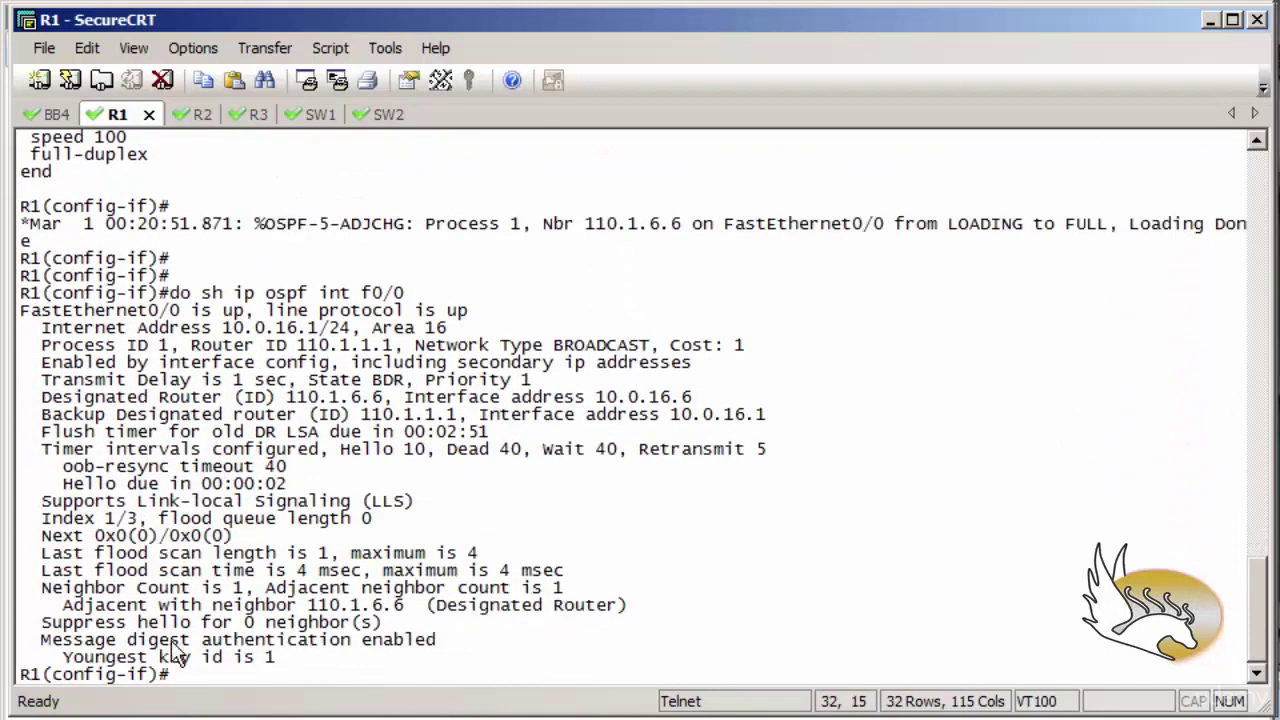
left_click_drag(37, 636, 372, 660)
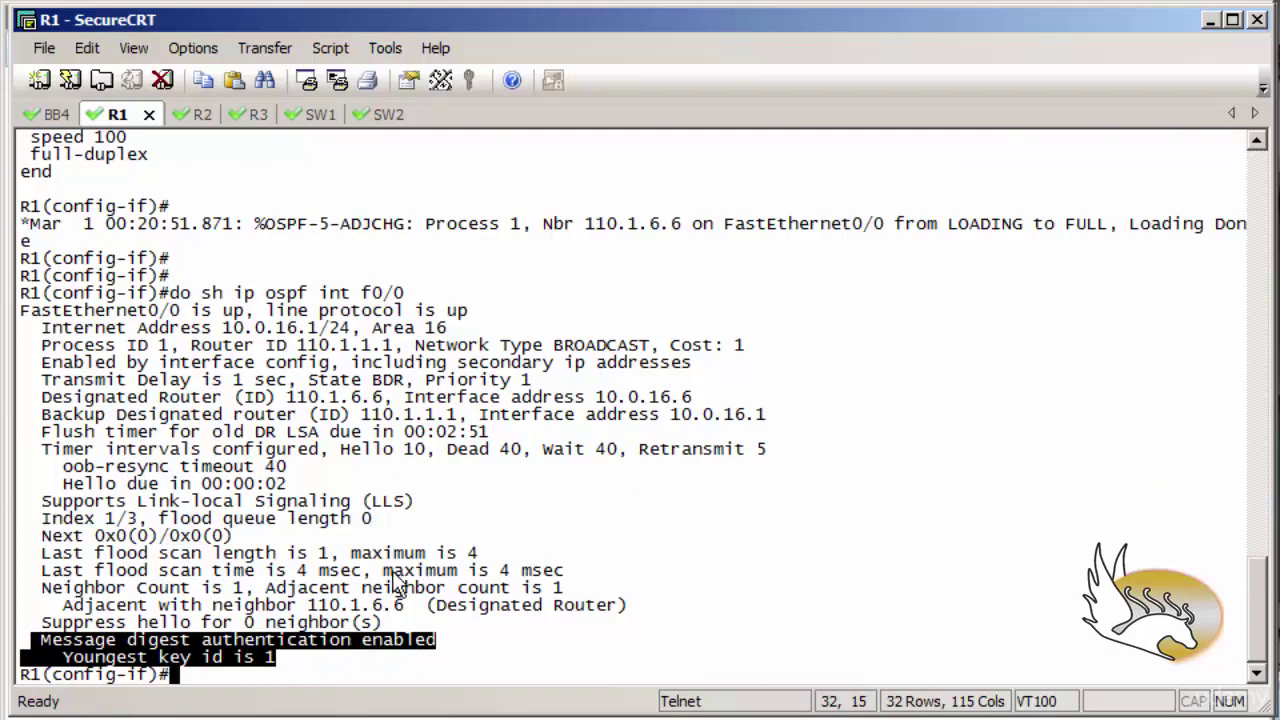
left_click(400, 662)
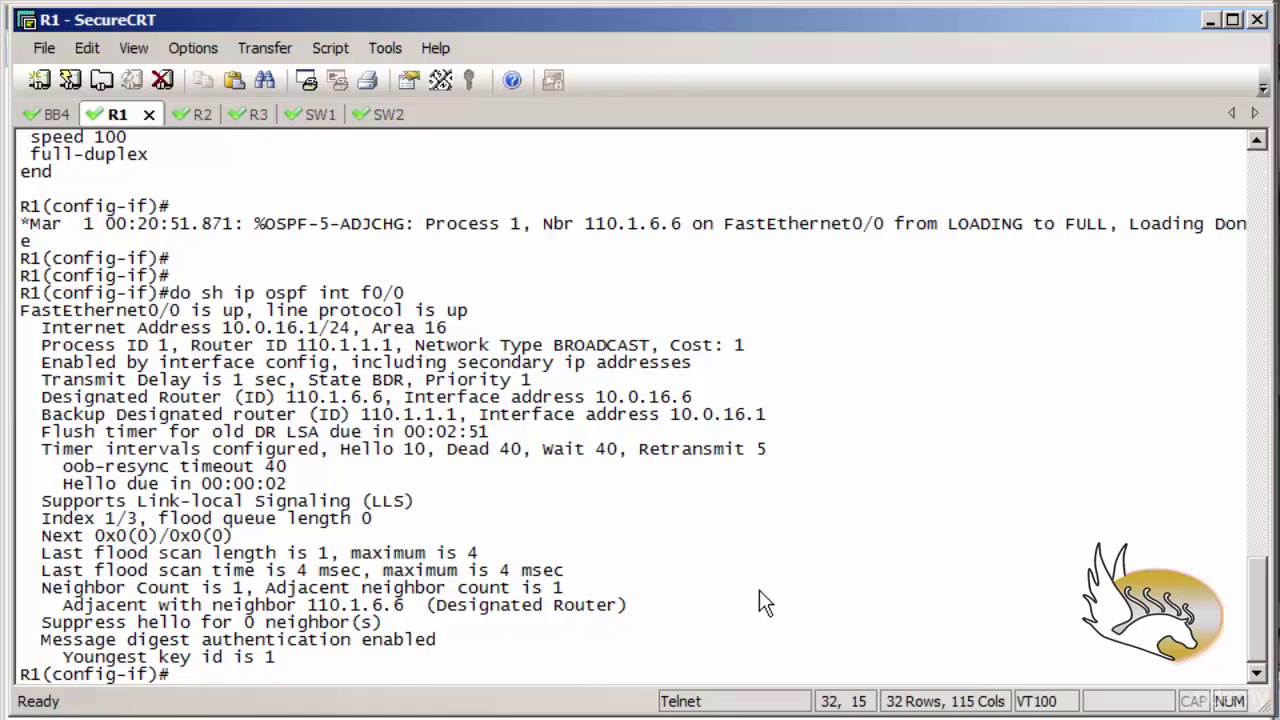
scroll(687, 559, "up", 2)
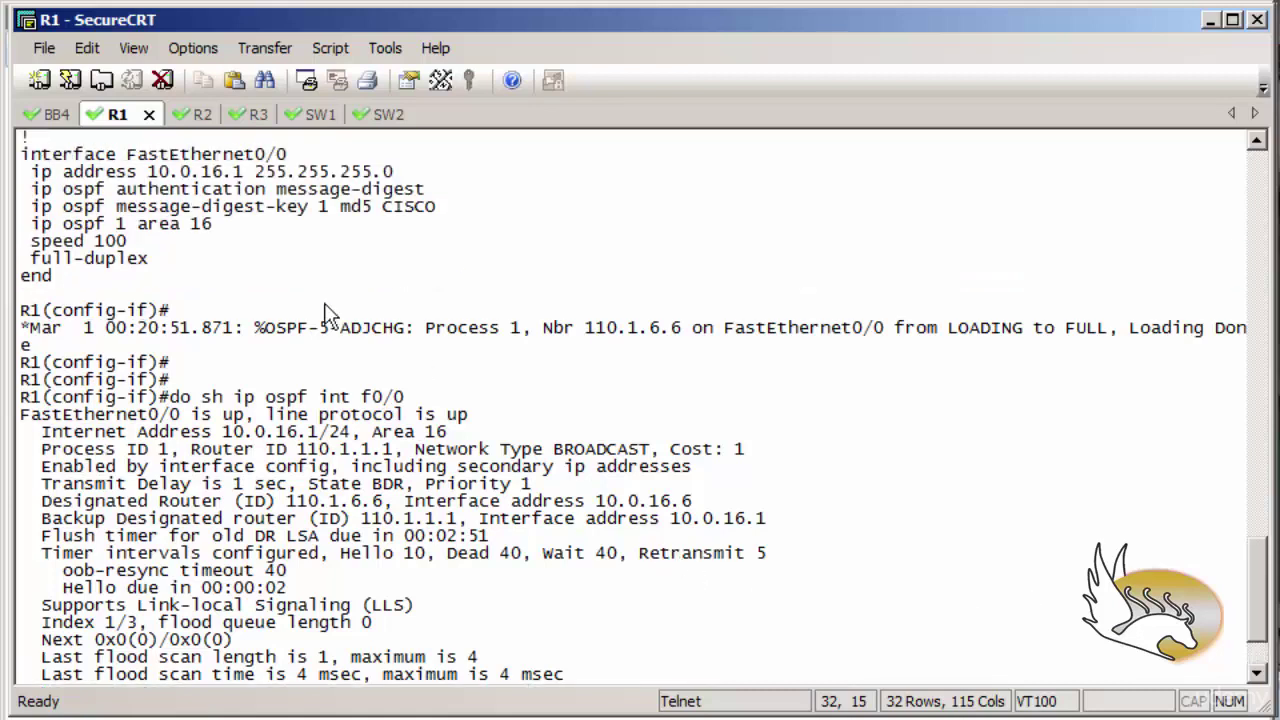
- Remove message-digest authentication and MD5 key 1 from R1's FastEthernet0/0
left_click_drag(31, 189, 440, 216)
type("no")
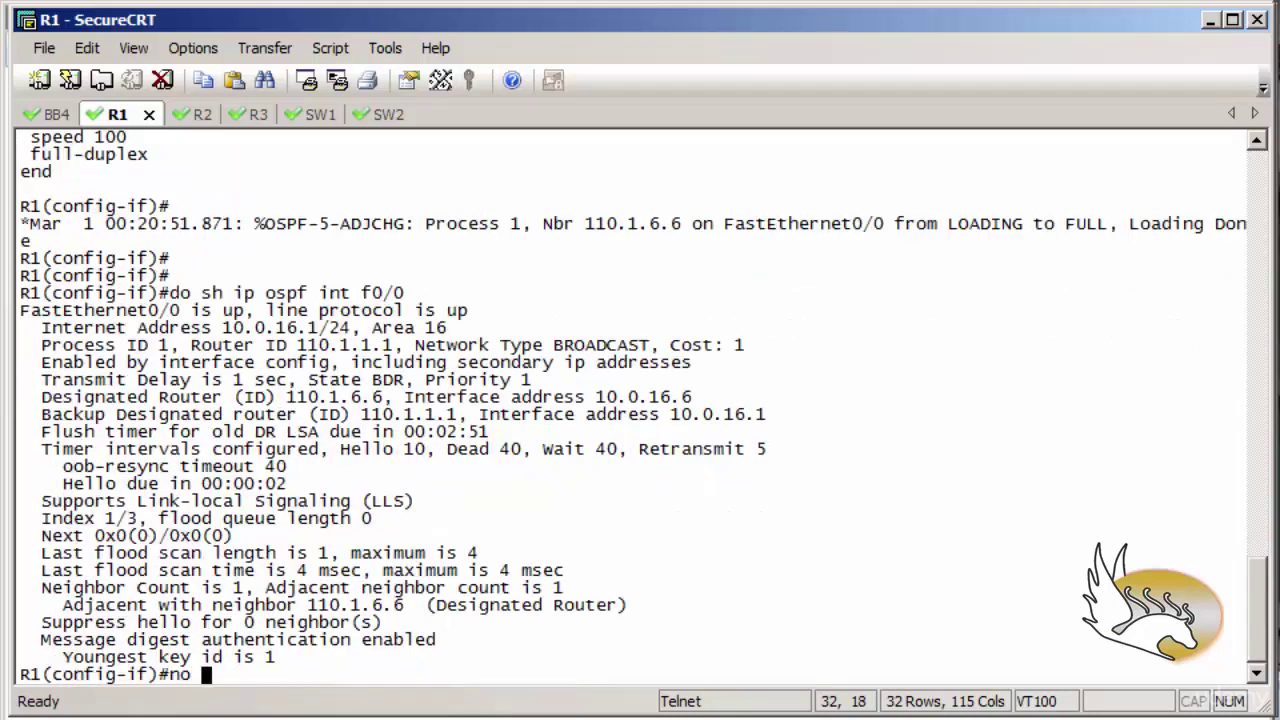
right_click(630, 325)
key("ctrl+a")
type("no")
key("Return")
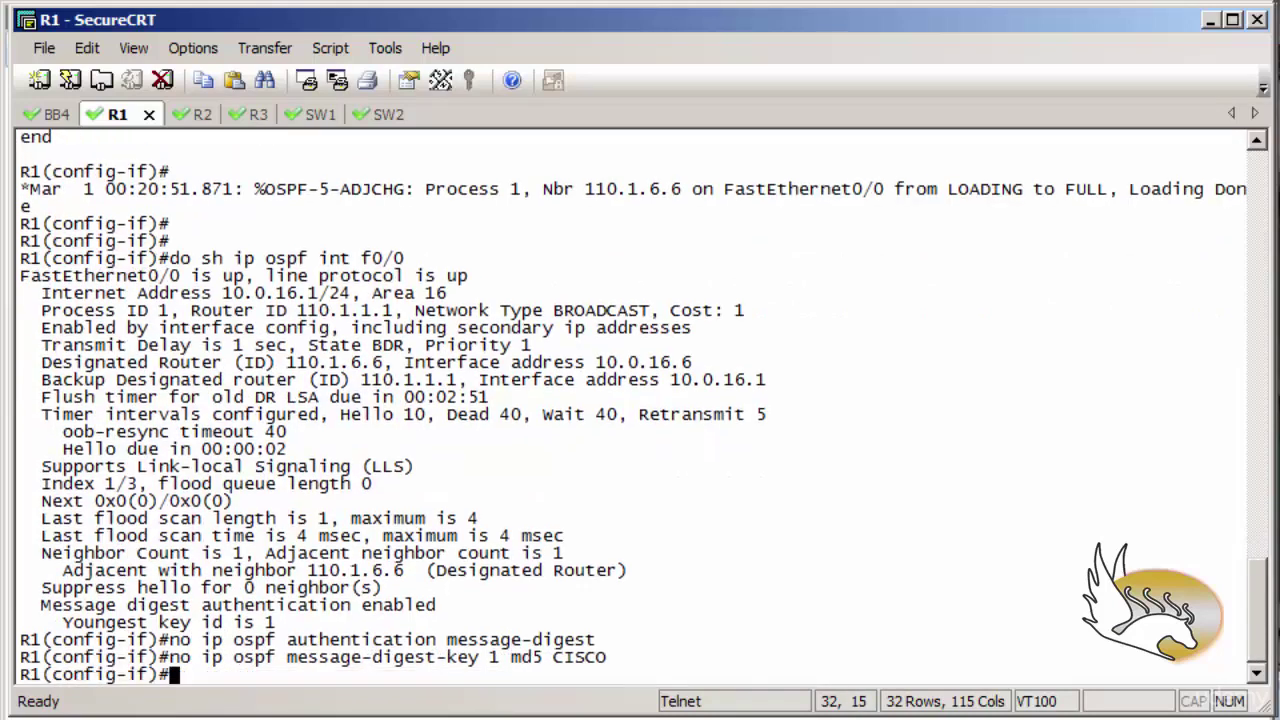
- Remove the same authentication and key 1 lines from SW2's Vlan16, then check the topology diagram
left_click(362, 114)
type("no")
key("shift+Insert")
key("ctrl+a")
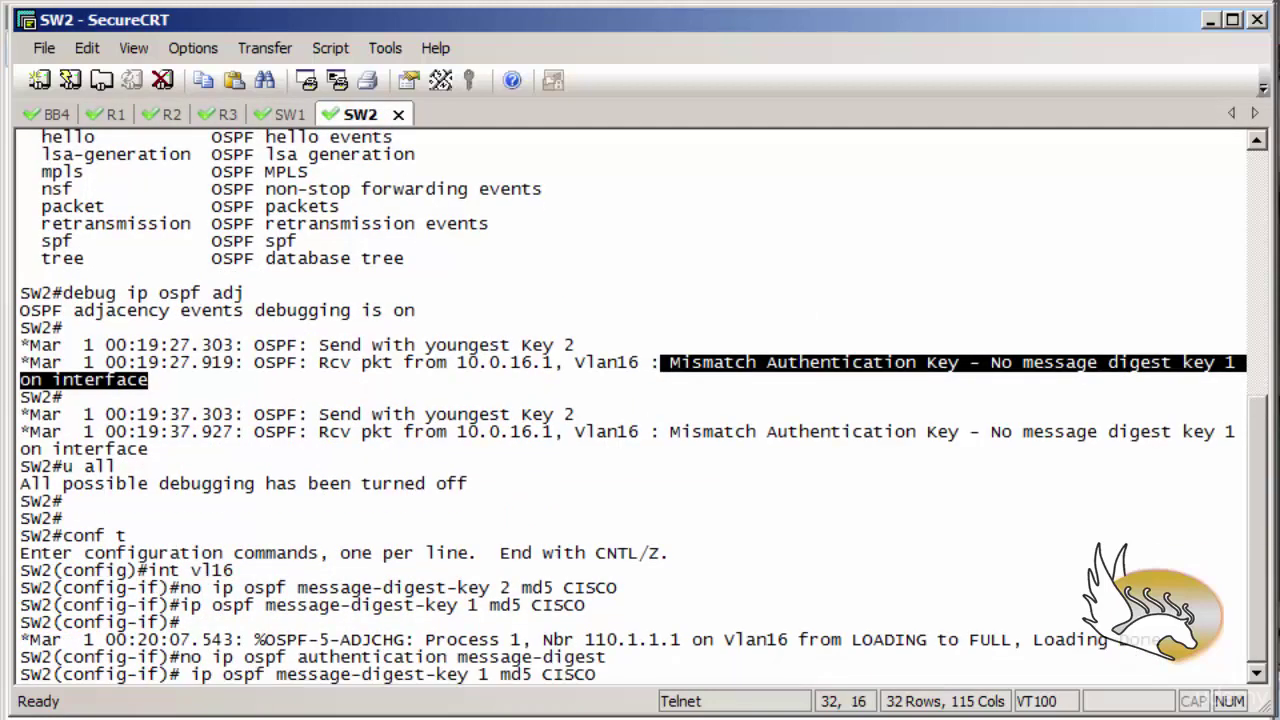
type("no")
key("Return")
key("Return")
key("Return")
key("Return")
key("Return")
key("Return")
key("Return")
key("Return")
key("Return")
key("Return")
key("Return")
key("Return")
key("Return")
key("Return")
key("Return")
key("Return")
key("Return")
key("Return")
key("Return")
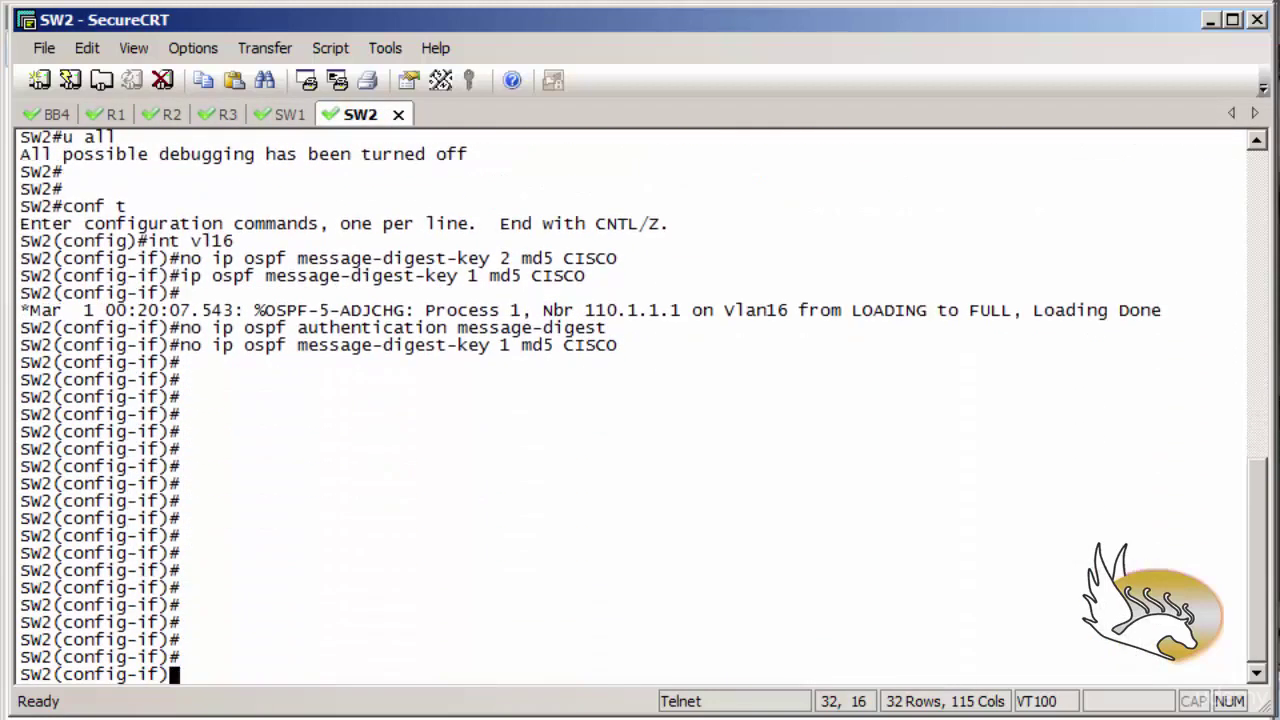
key("Return")
key("Return")
key("Return")
key("Return")
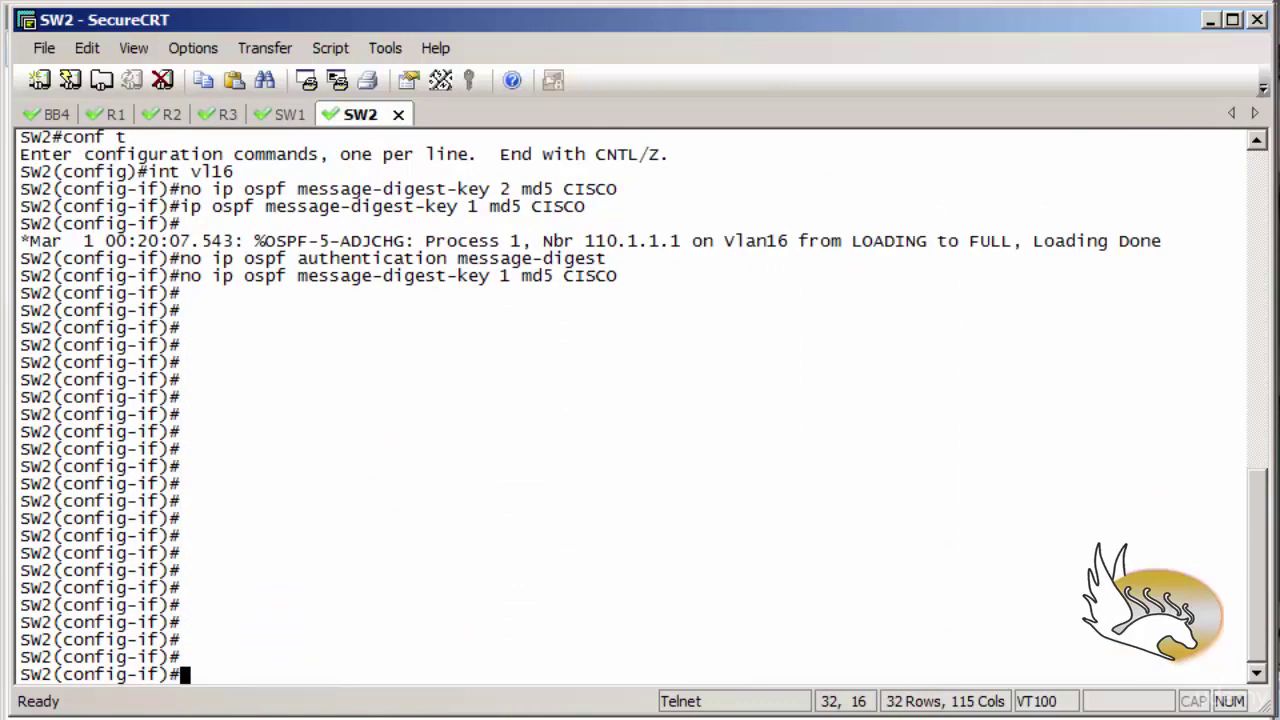
key("alt+Tab")
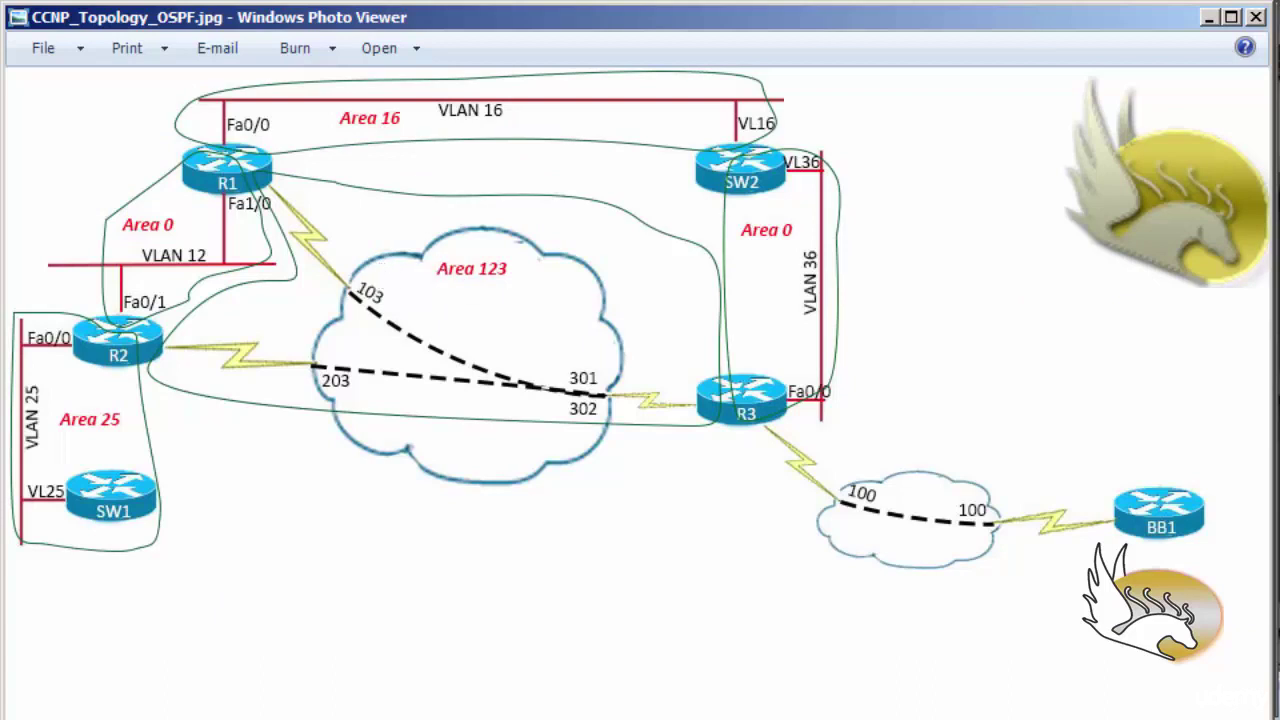
key("alt+Tab")
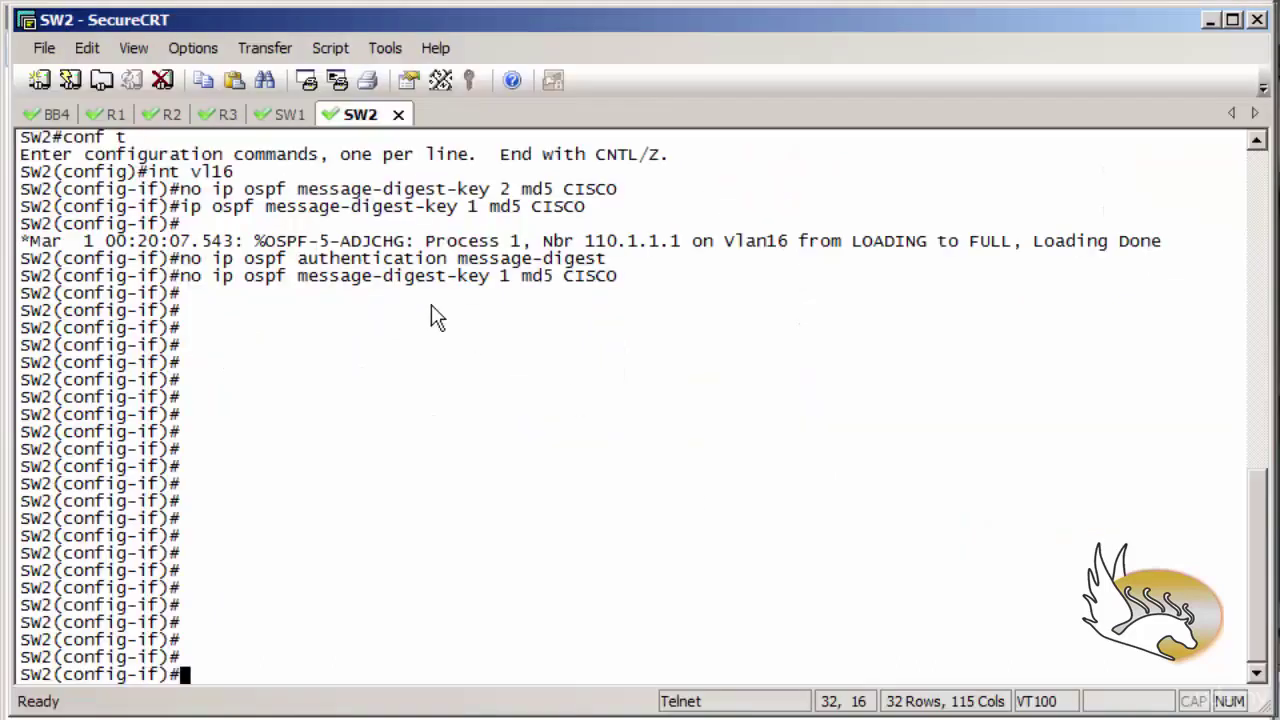
- Enter router ospf 1 on R1 and list its config: router-id 110.1.1.1, log-adjacency-changes
left_click(117, 114)
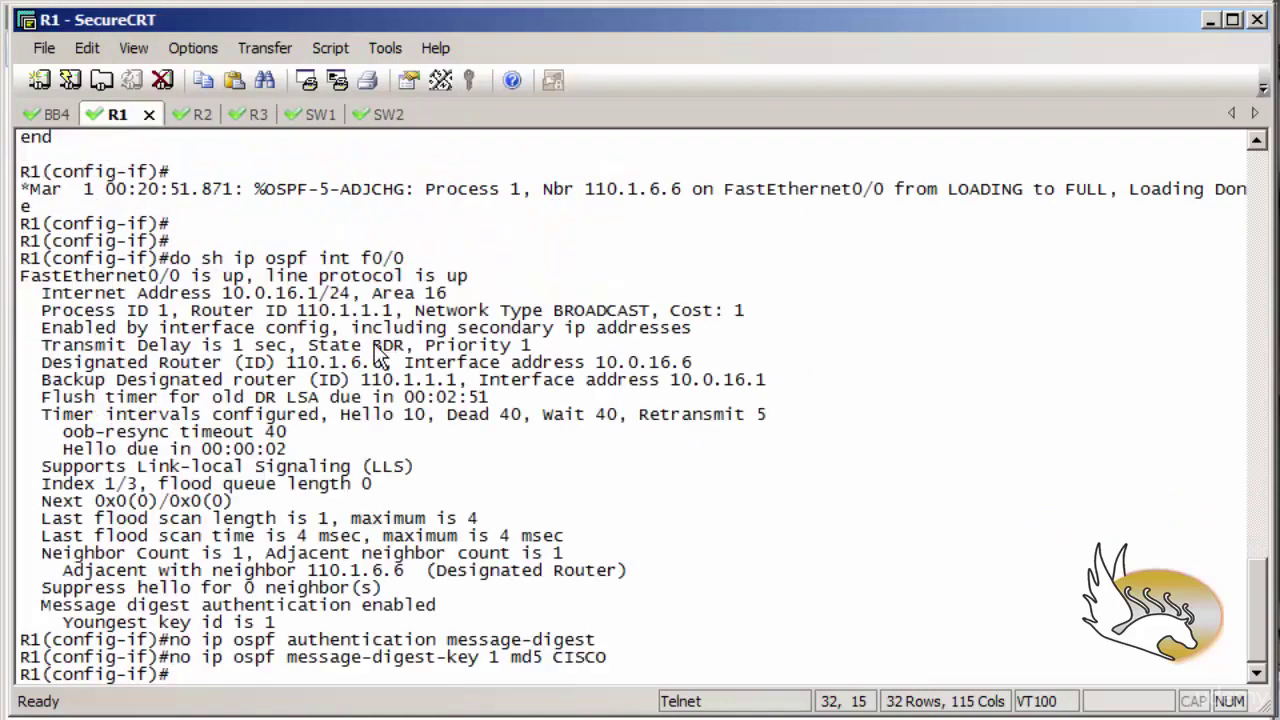
key("Return")
key("Return")
key("Return")
type("router ospf 1")
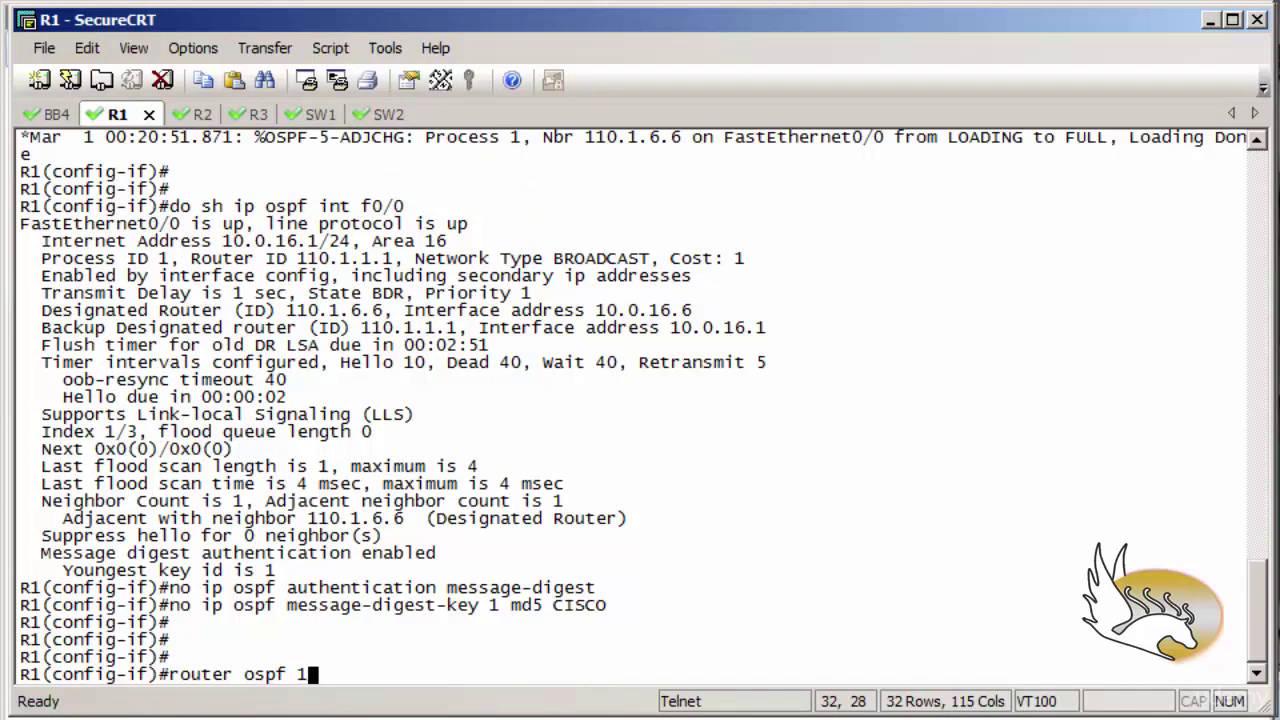
key("Return")
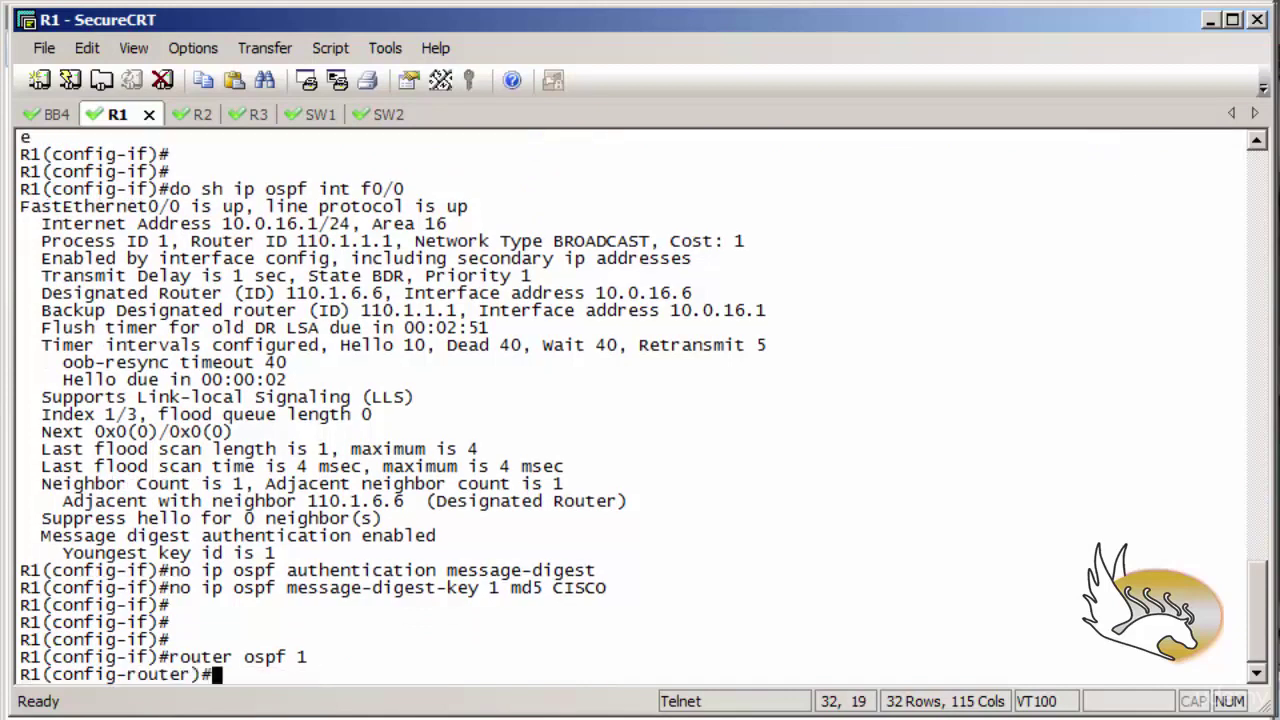
key("Return")
key("Return")
type("do ")
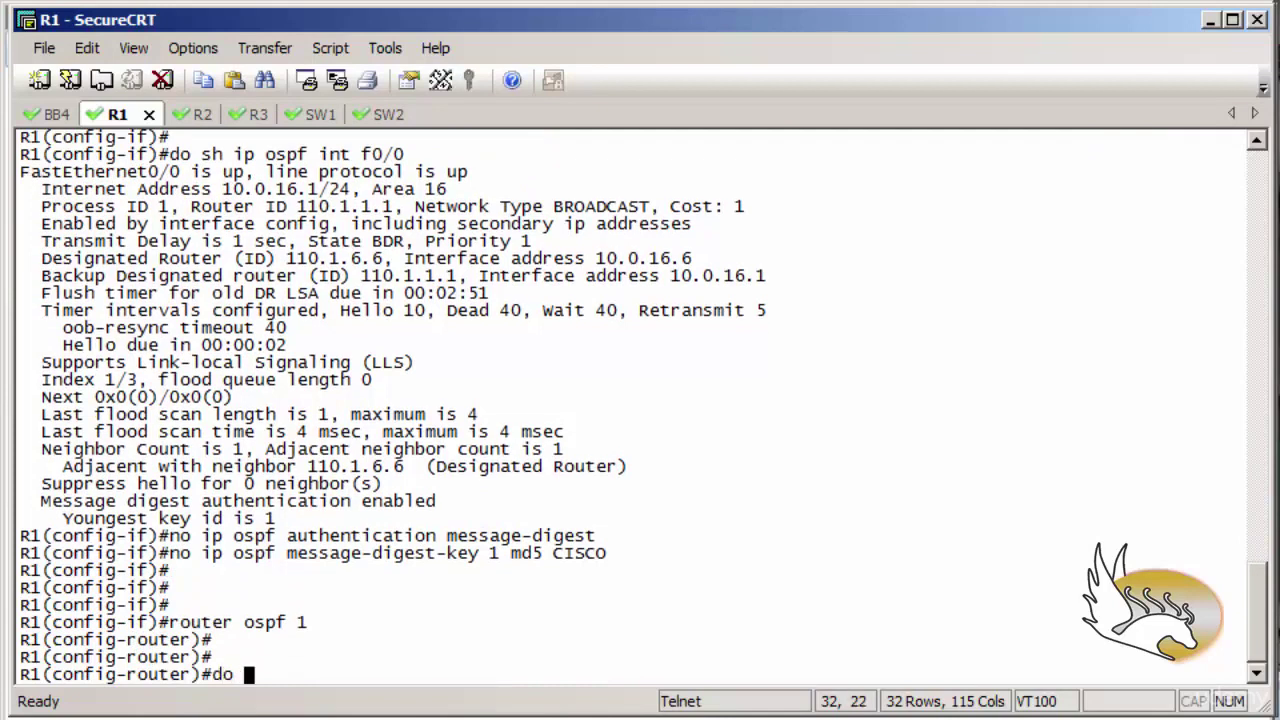
type("sh run | s ")
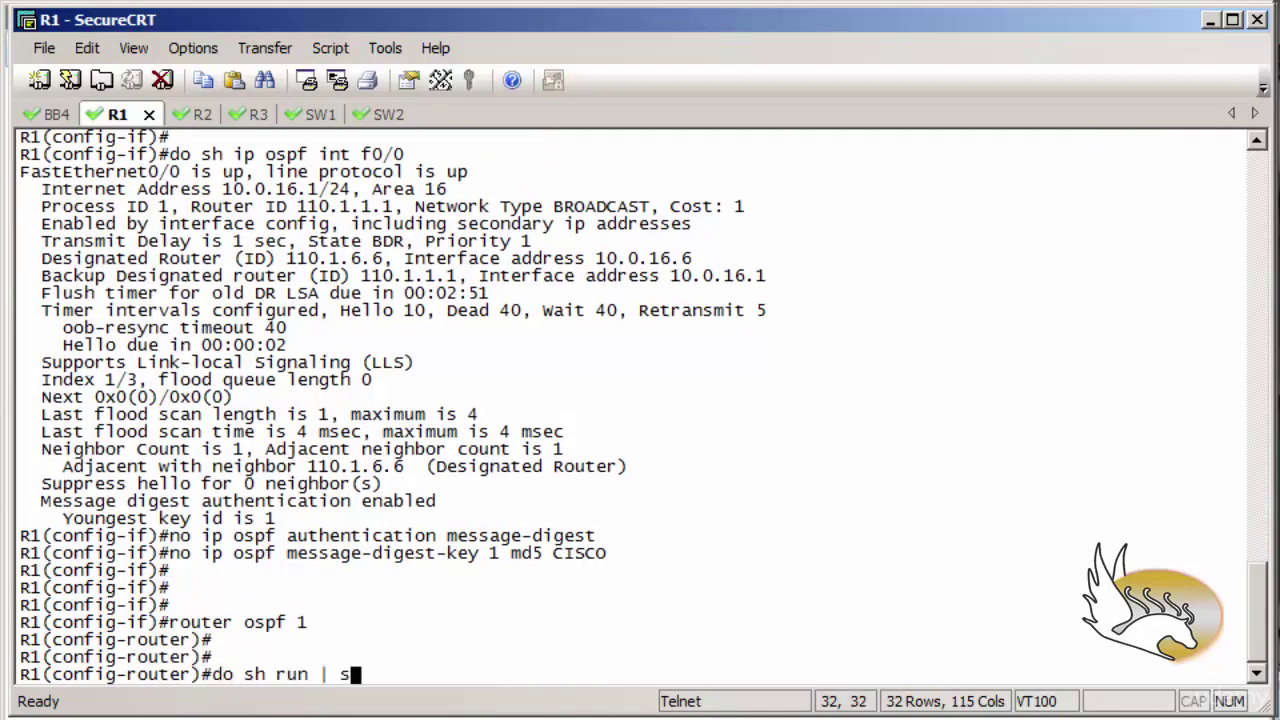
type("r o")
key("Return")
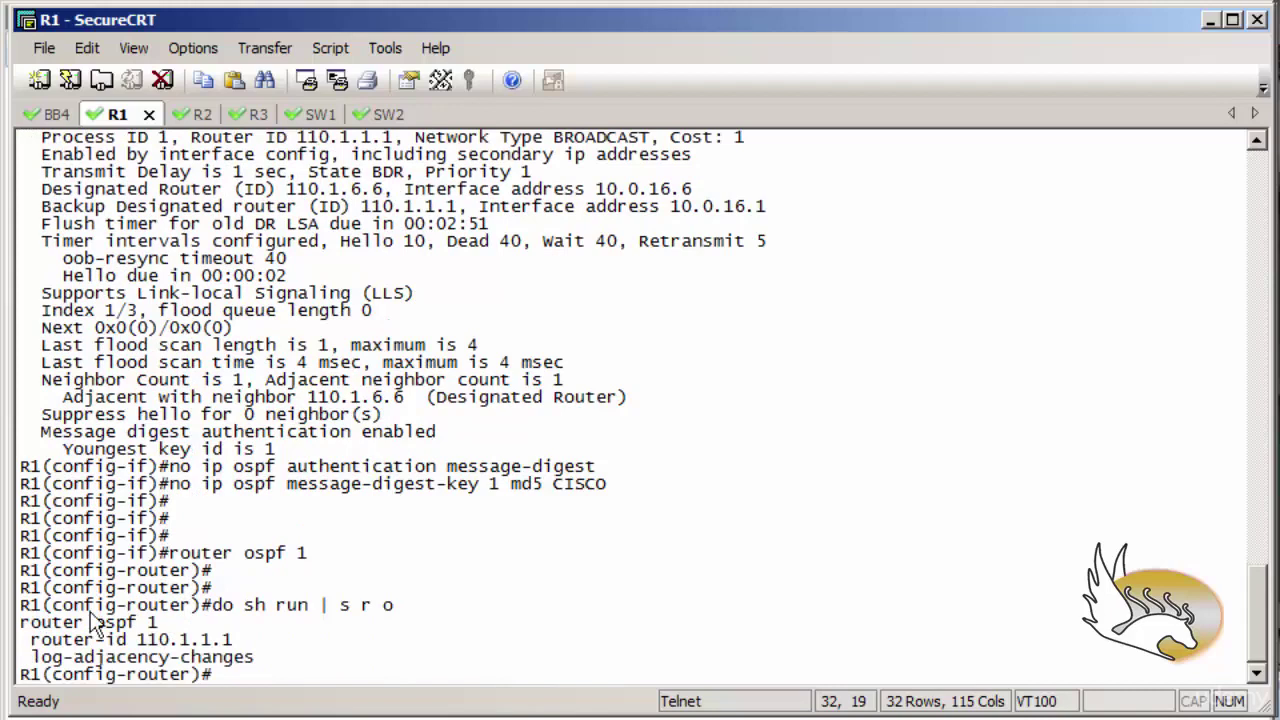
key("Return")
key("Return")
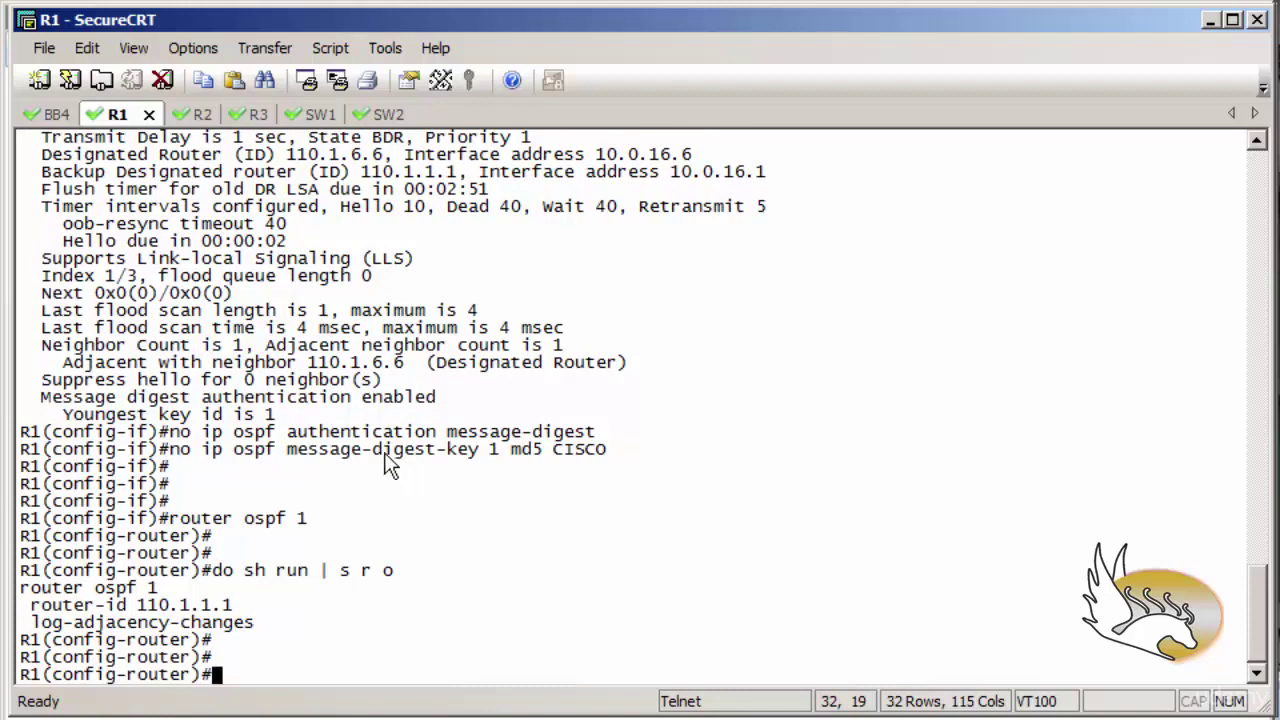
- Configure 'area 123 authentication message-digest' under R1's OSPF process 1
type("ip")
key("BackSpace")
key("BackSpace")
type("area ")
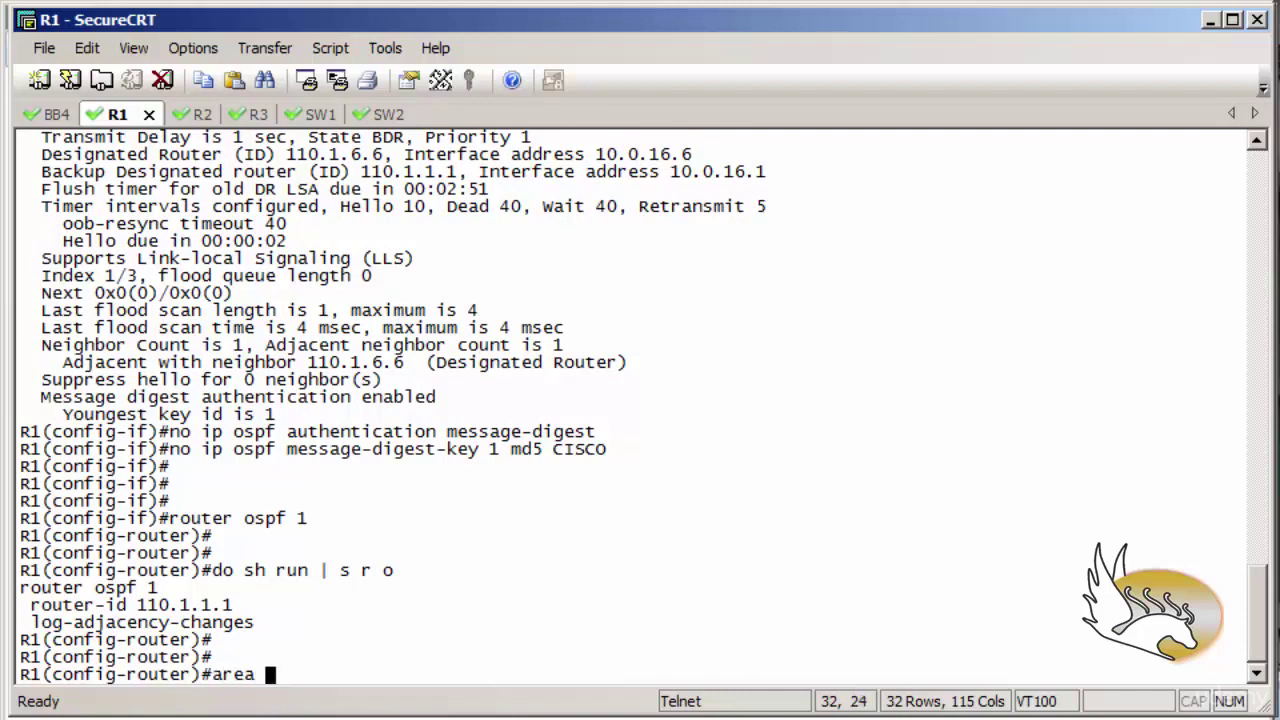
type("123 ?")
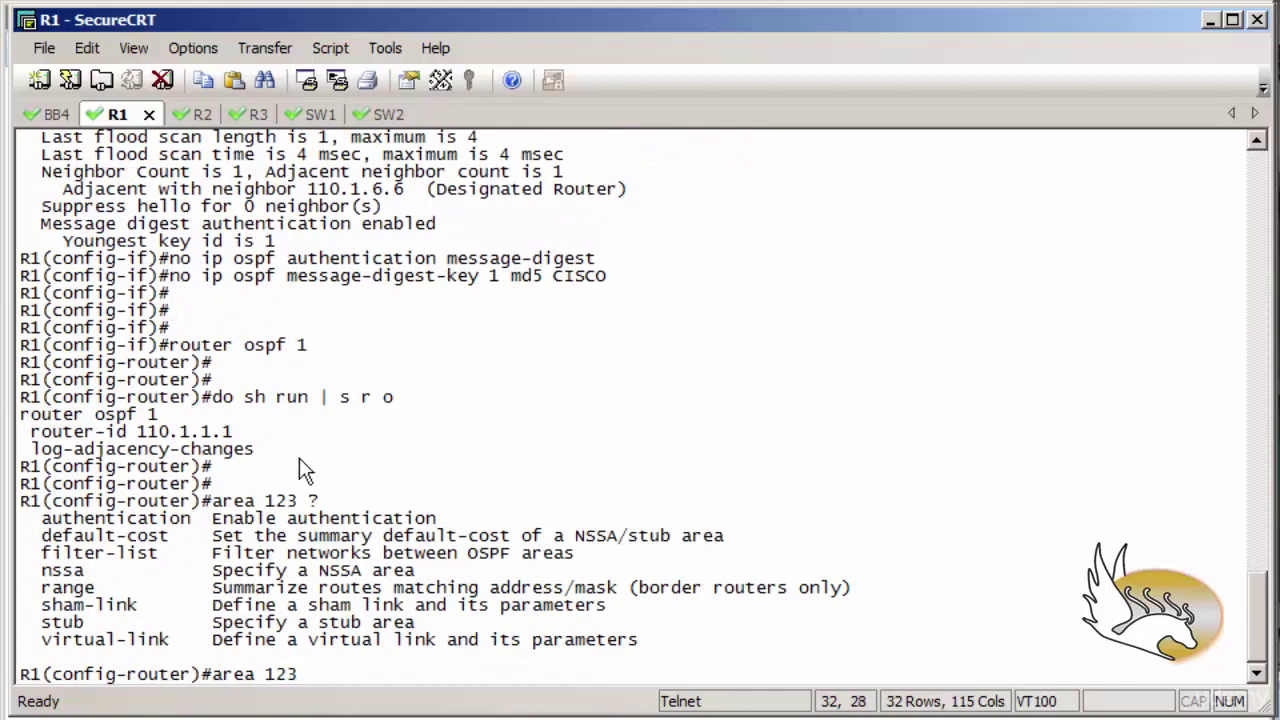
type("auth")
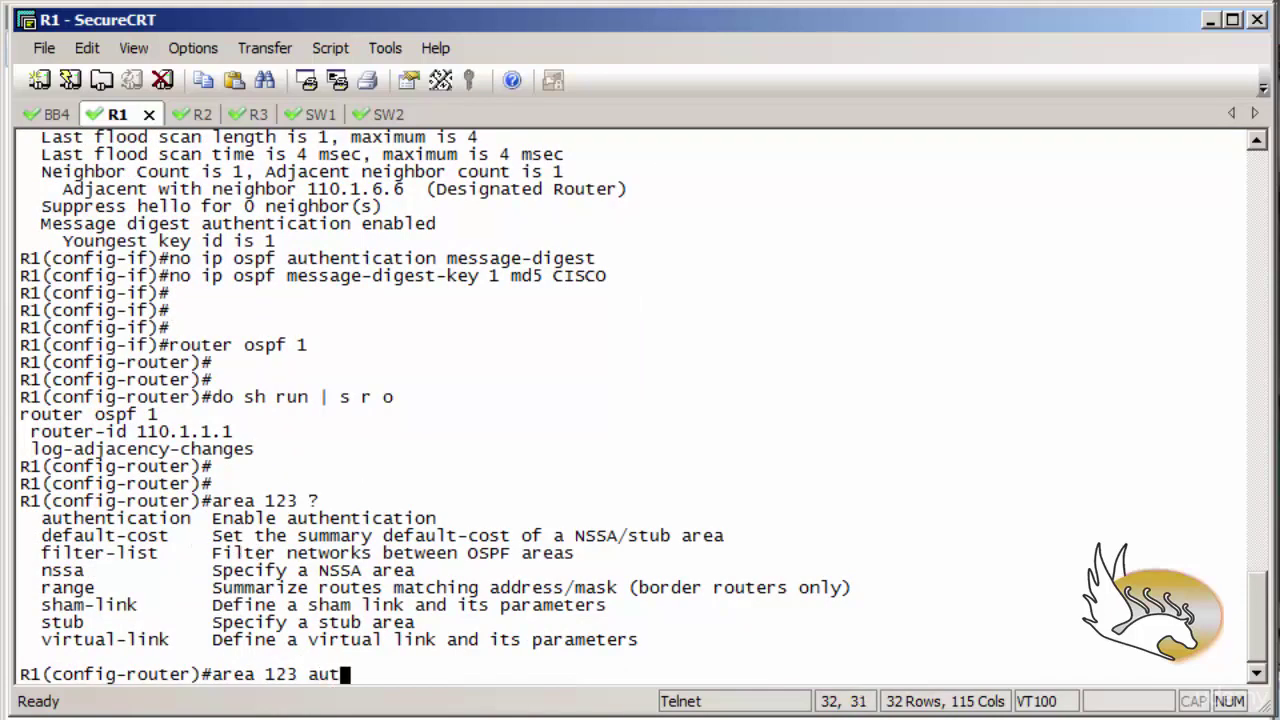
key("Tab")
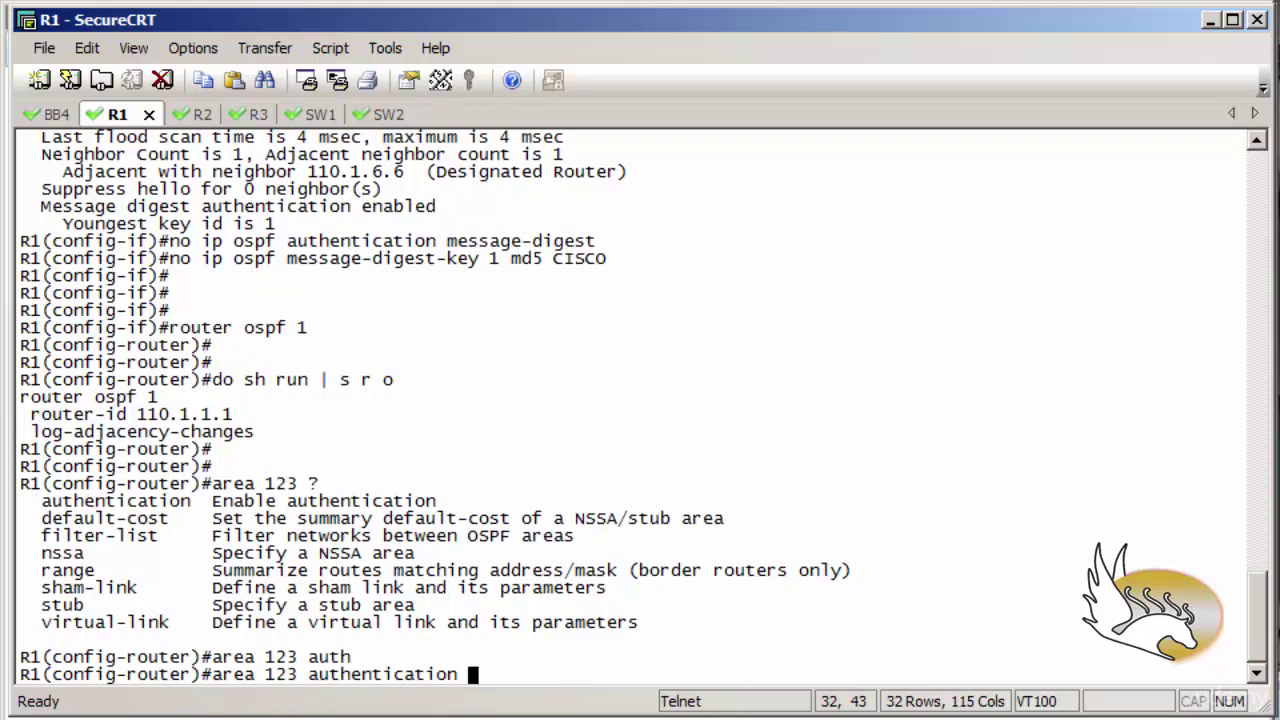
type("?")
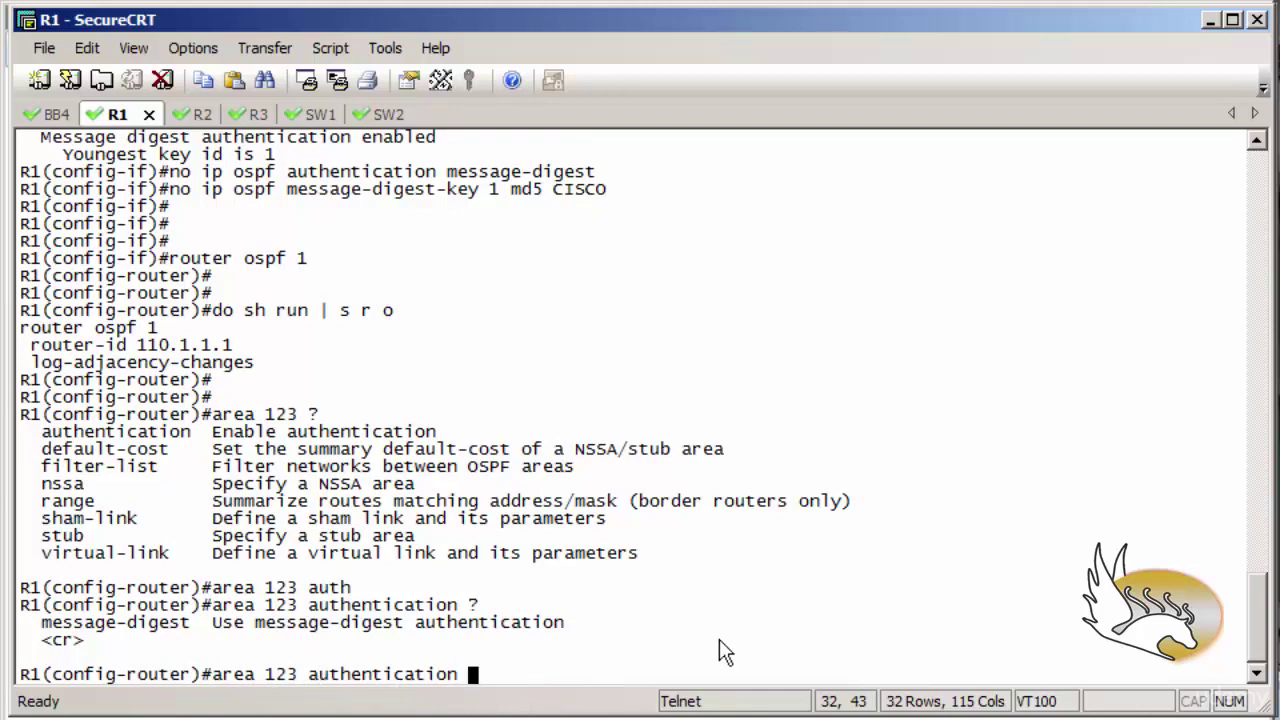
type("mess")
key("Tab")
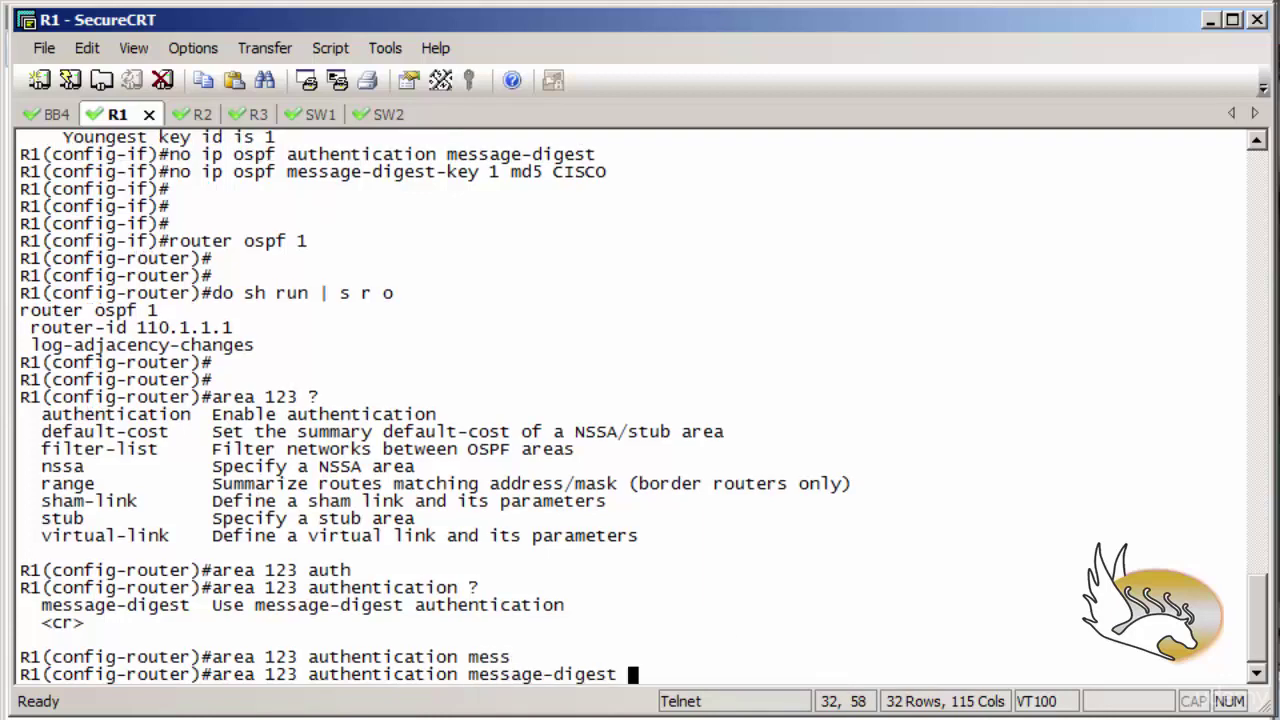
key("Return")
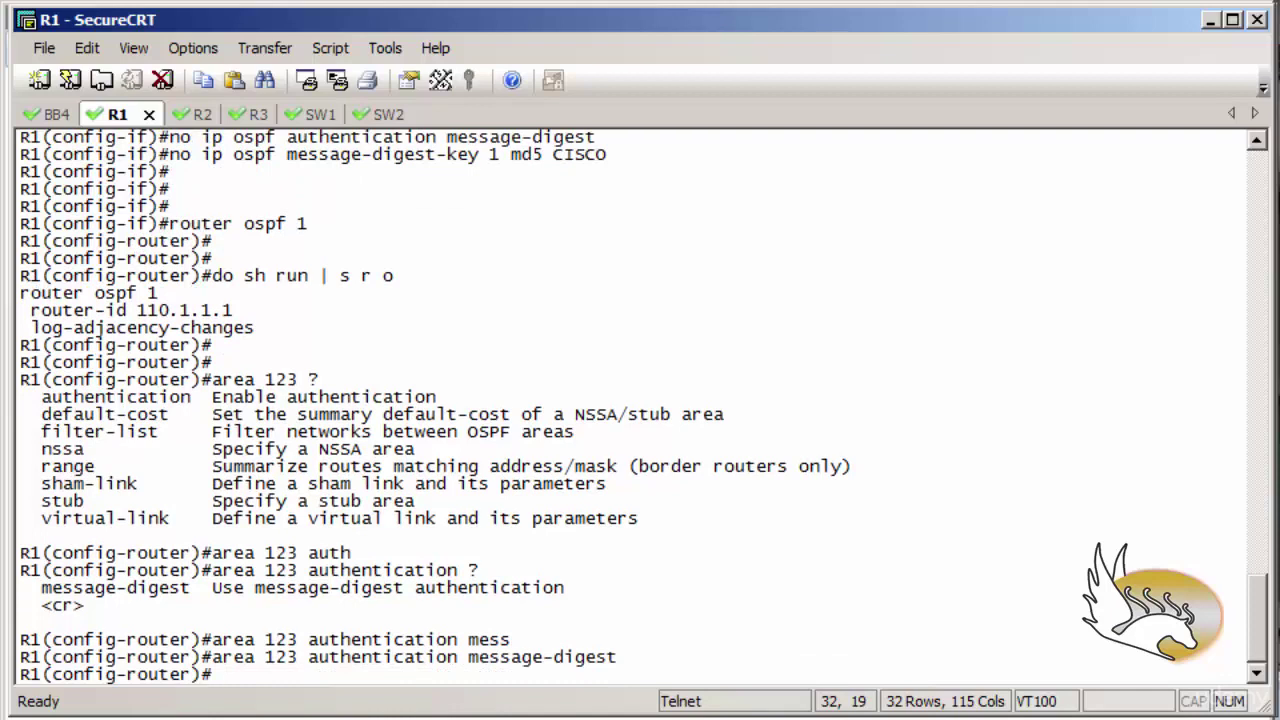
key("Return")
key("Return")
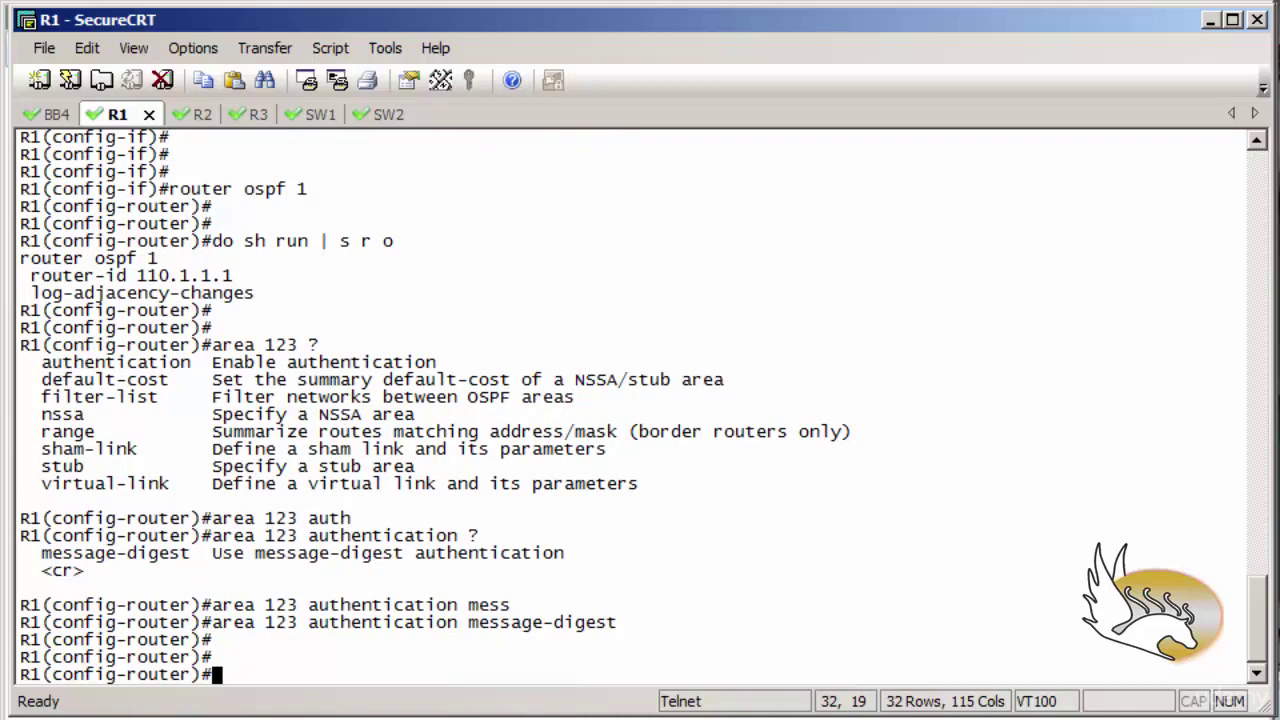
- Set OSPF message-digest-key 1 md5 with the shared key on R1's Serial0/0
type("int s0/0")
key("Return")
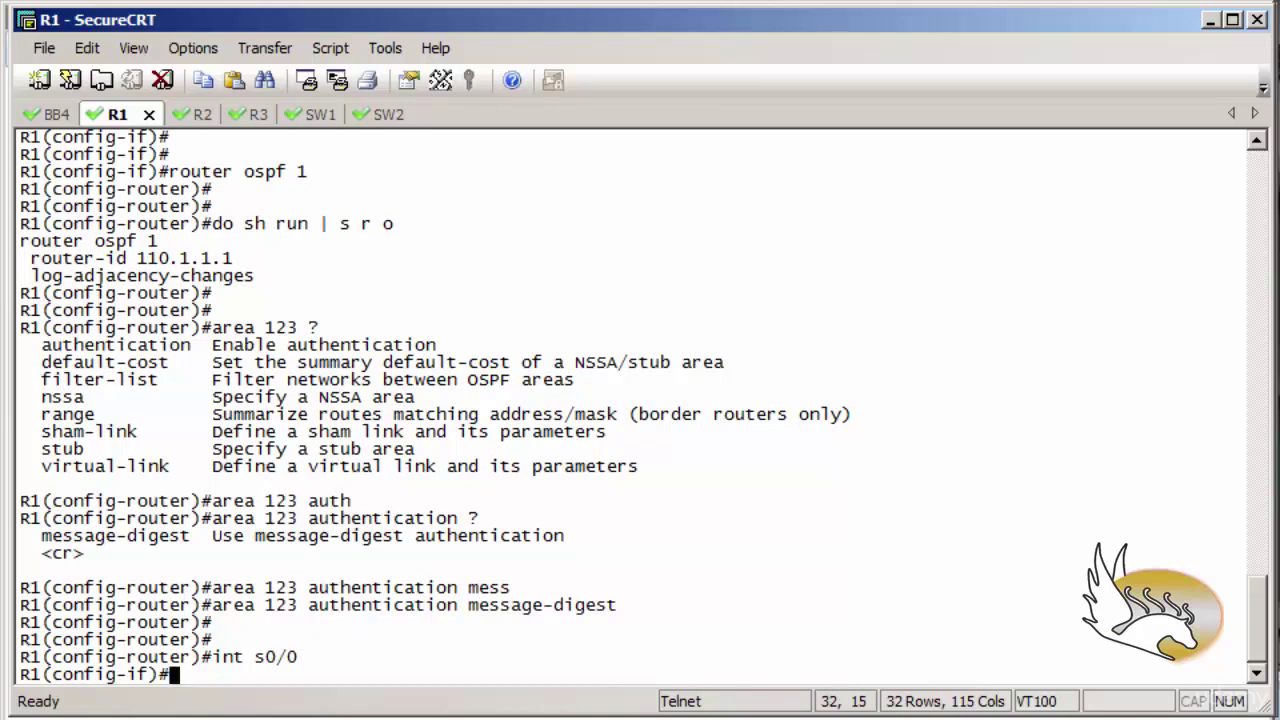
type("ip os")
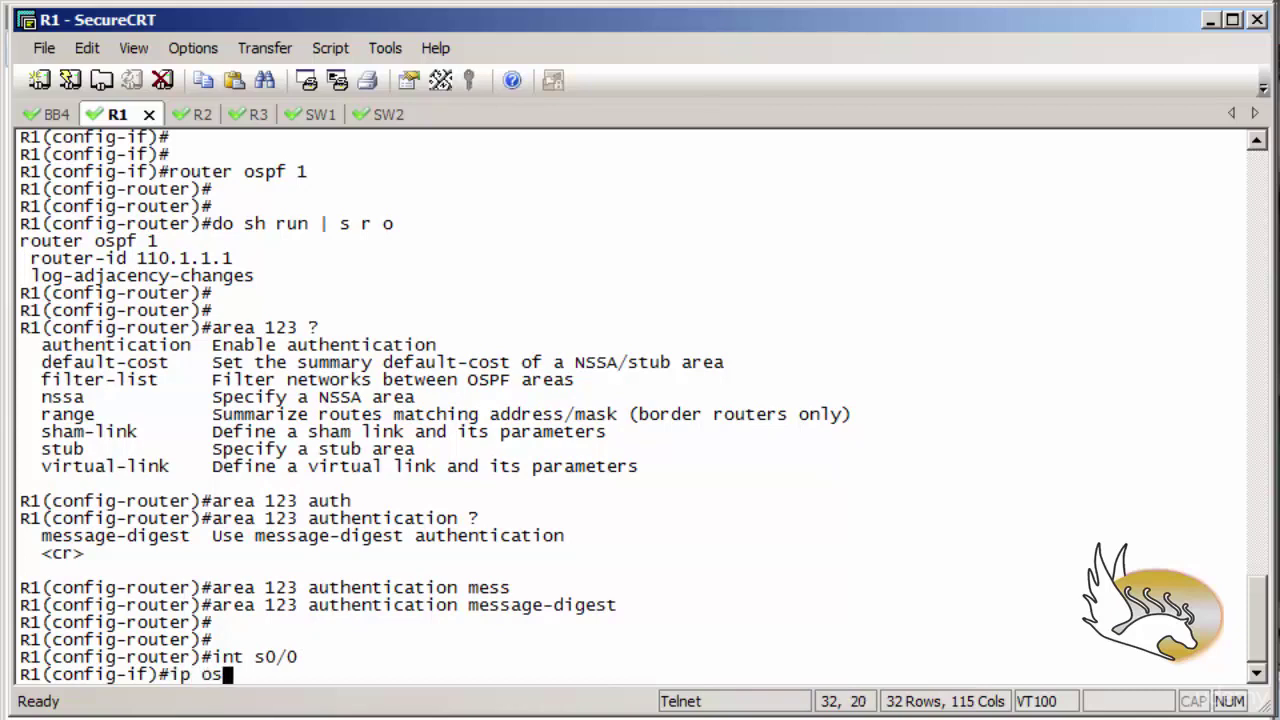
type("pf mess")
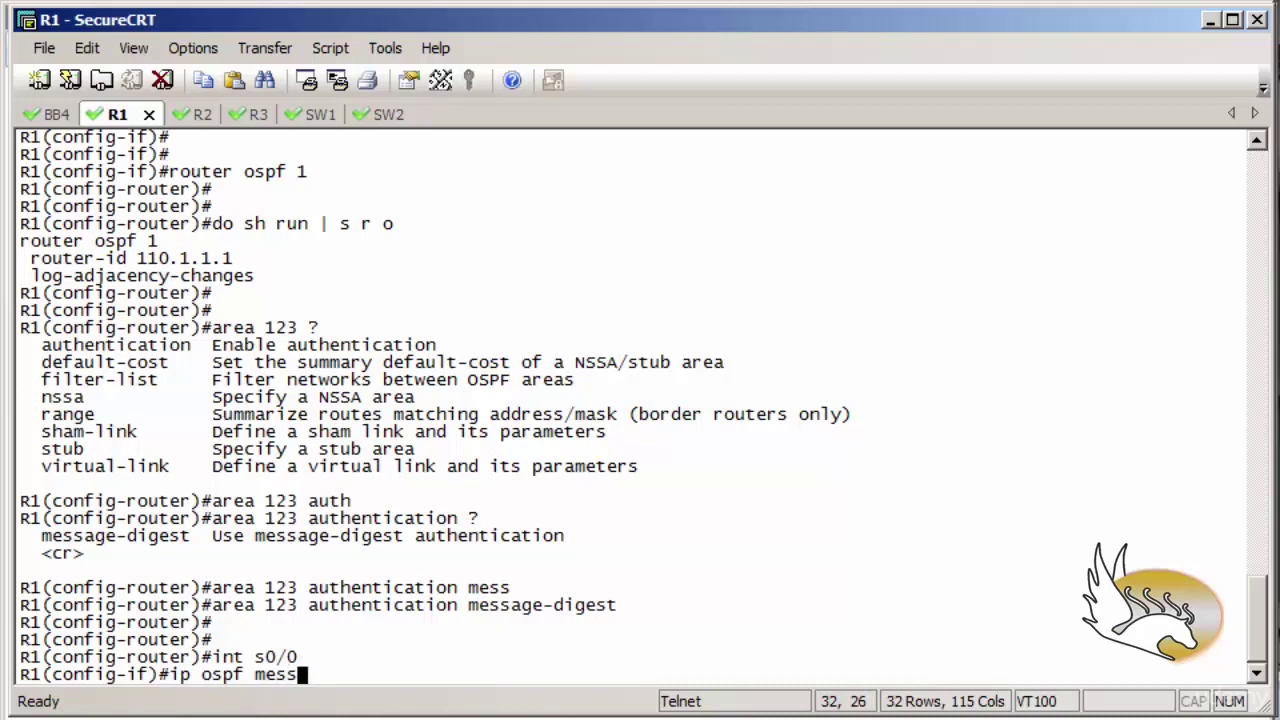
key("Tab")
type("1")
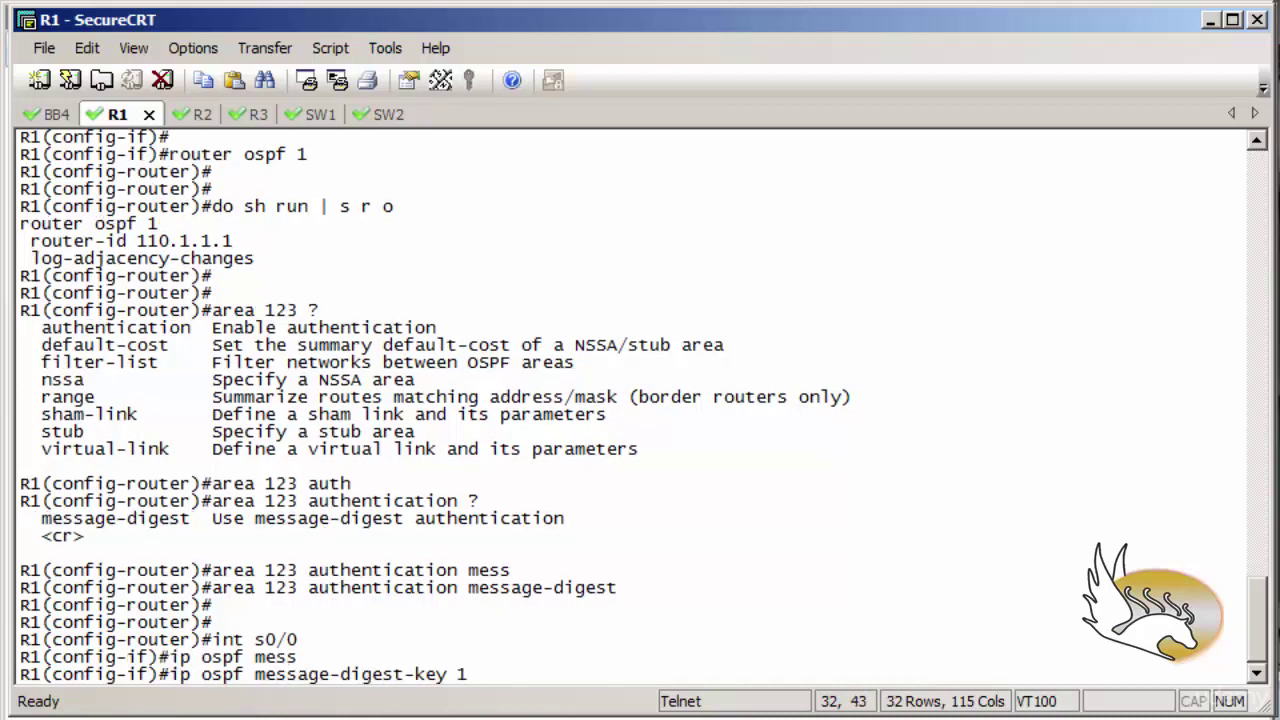
key("Return")
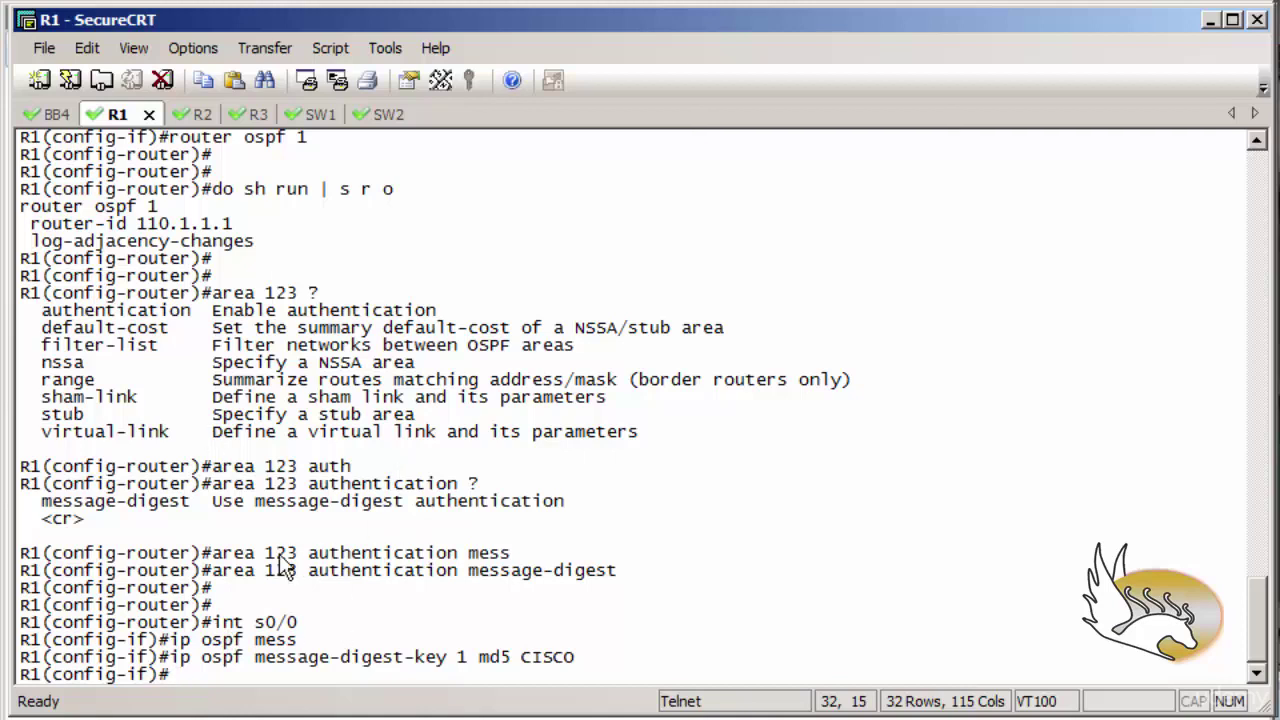
left_click_drag(626, 572, 213, 570)
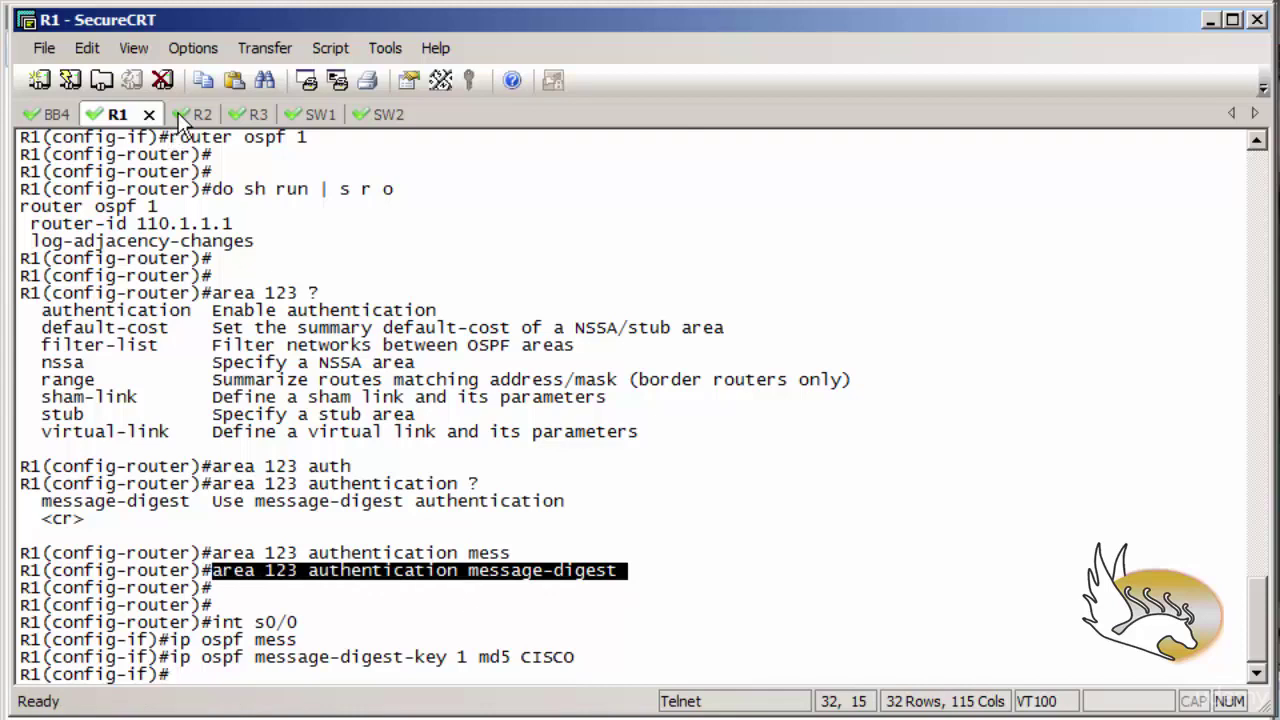
left_click(176, 114)
- On R2, enable area 123 message-digest authentication under router ospf 1
type("en")
key("Return")
type("conf t")
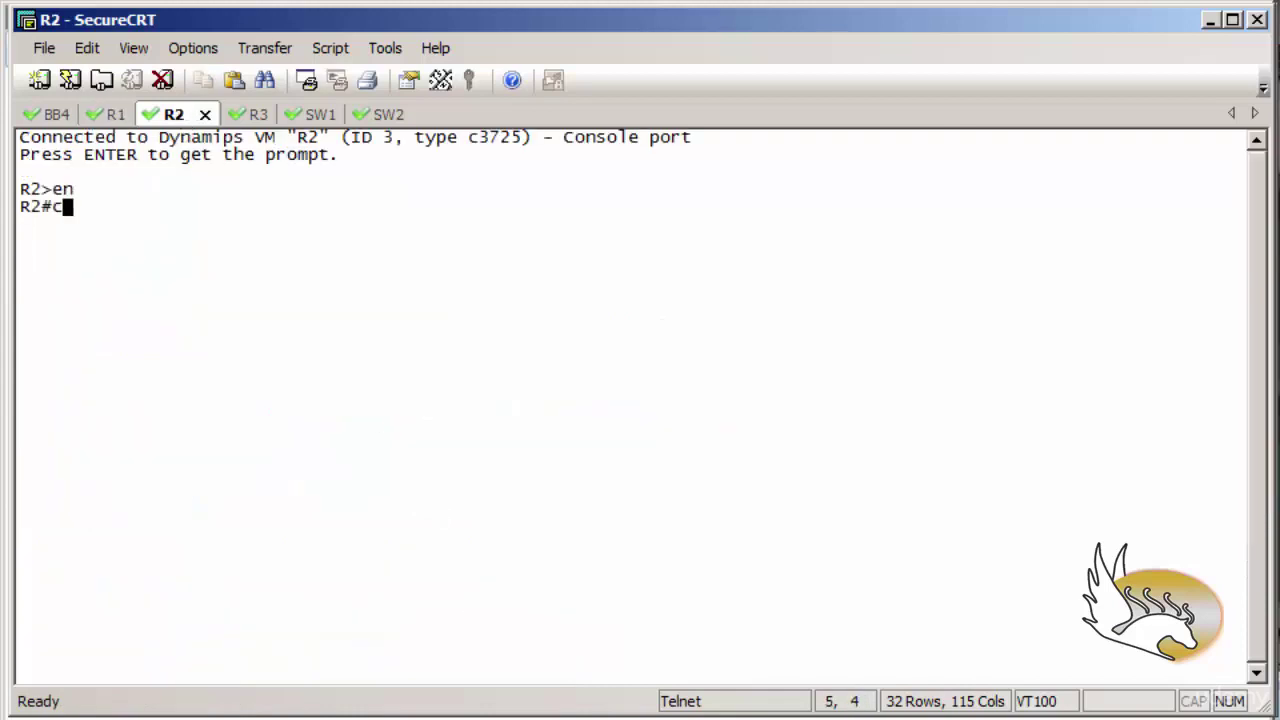
key("Return")
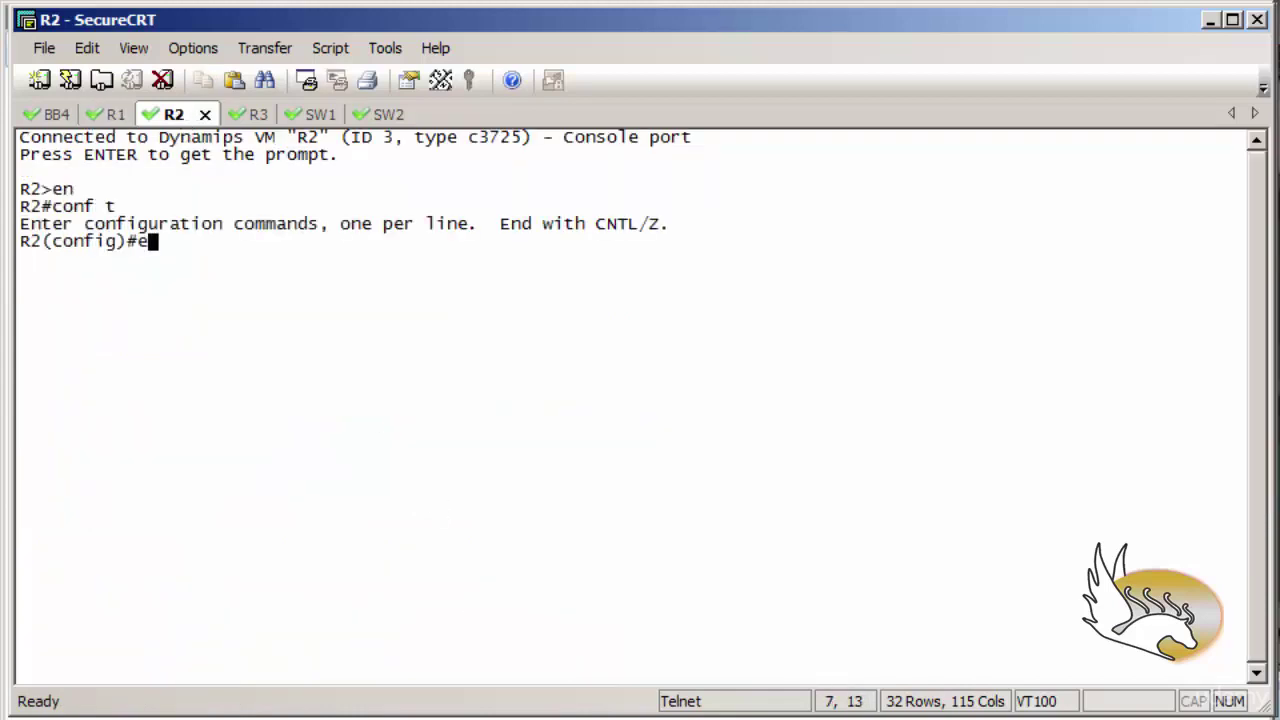
type("router ospf 1")
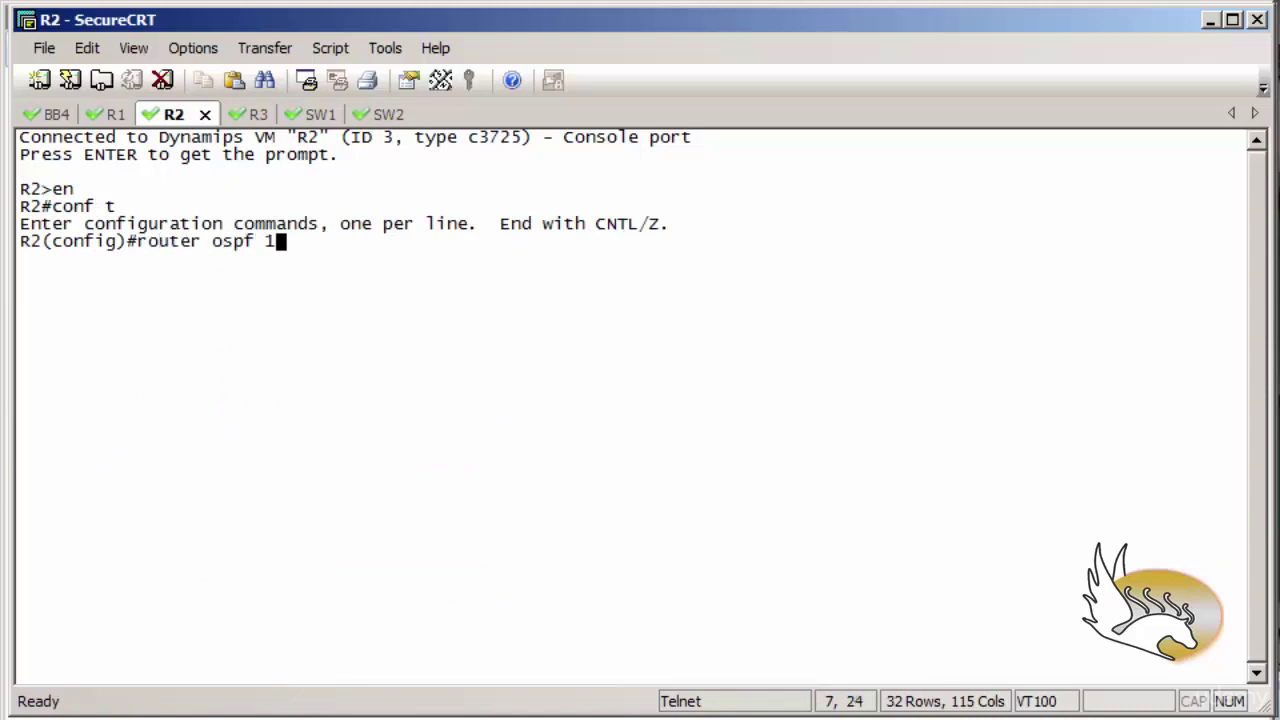
key("Return")
type("area 123 authentication message-digest")
key("Return")
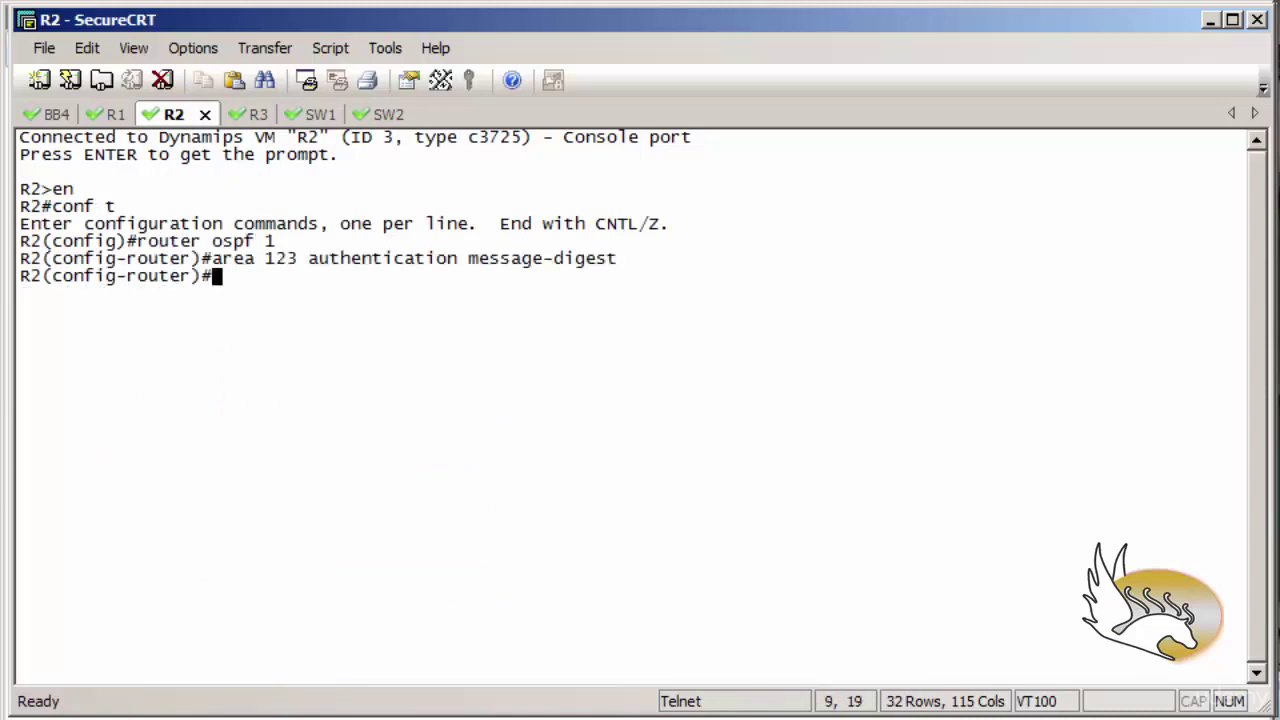
- Set OSPF message-digest-key 1 md5 with the shared key on R2's Serial0/0
type("int s0/0")
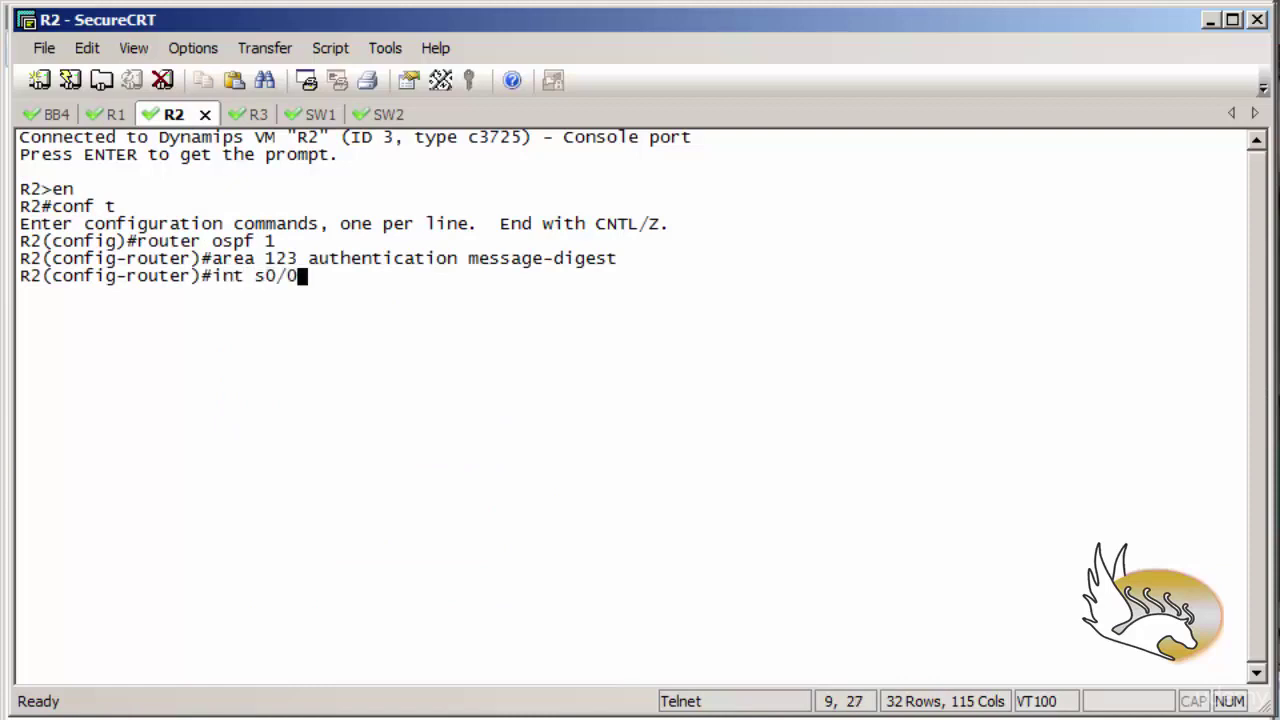
key("Return")
type("ip ospf mess")
key("Tab")
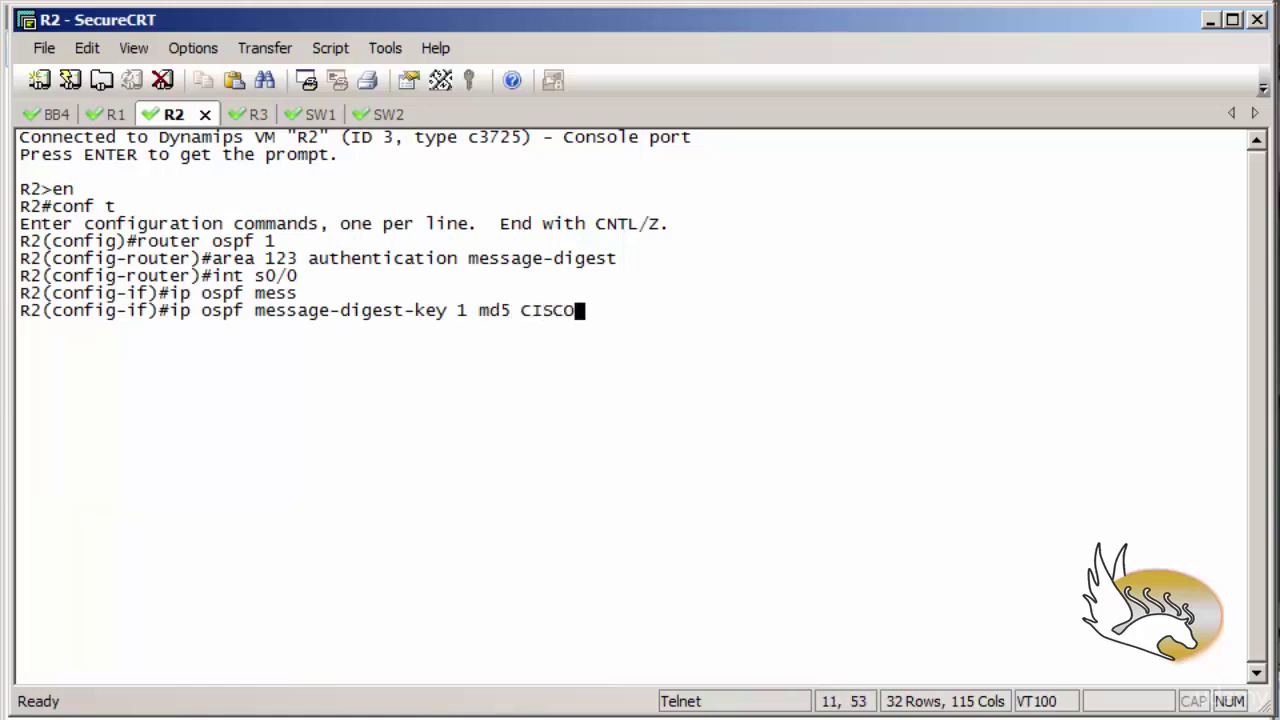
key("Return")
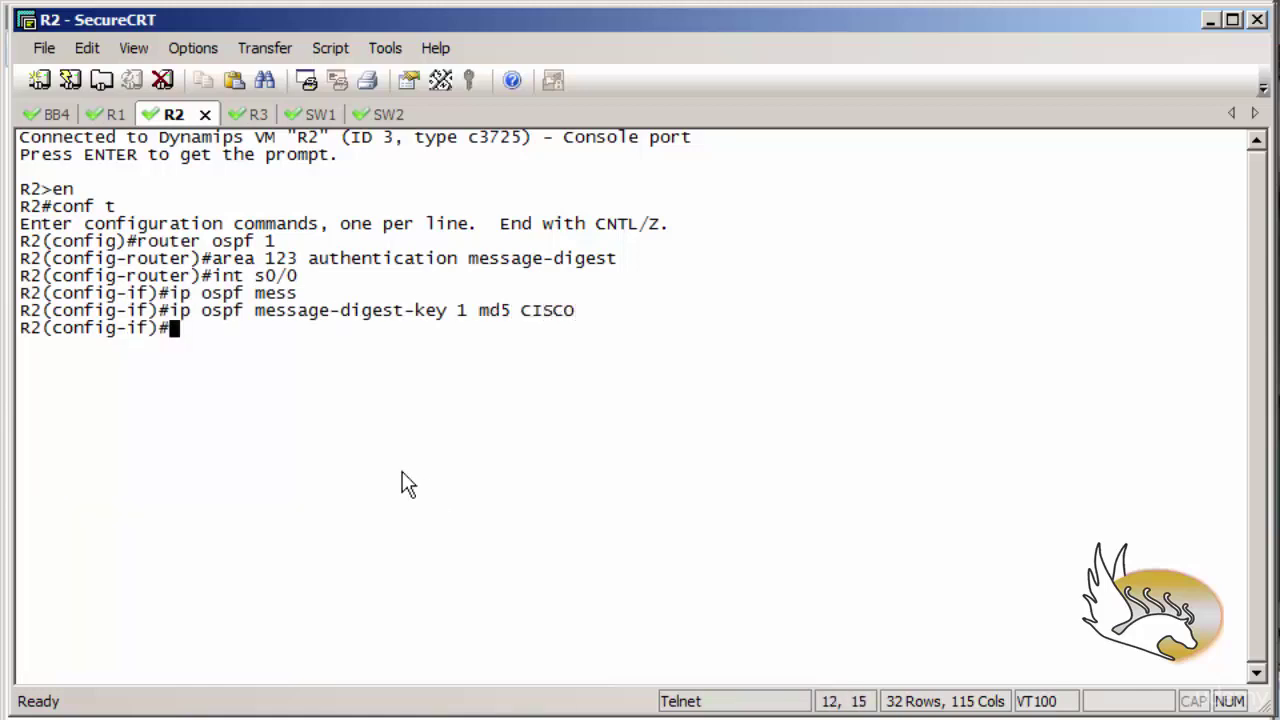
left_click(254, 115)
- On R3, enable area 123 message-digest authentication under router ospf 1
type("en")
key("Return")
type("conf t")
key("Return")
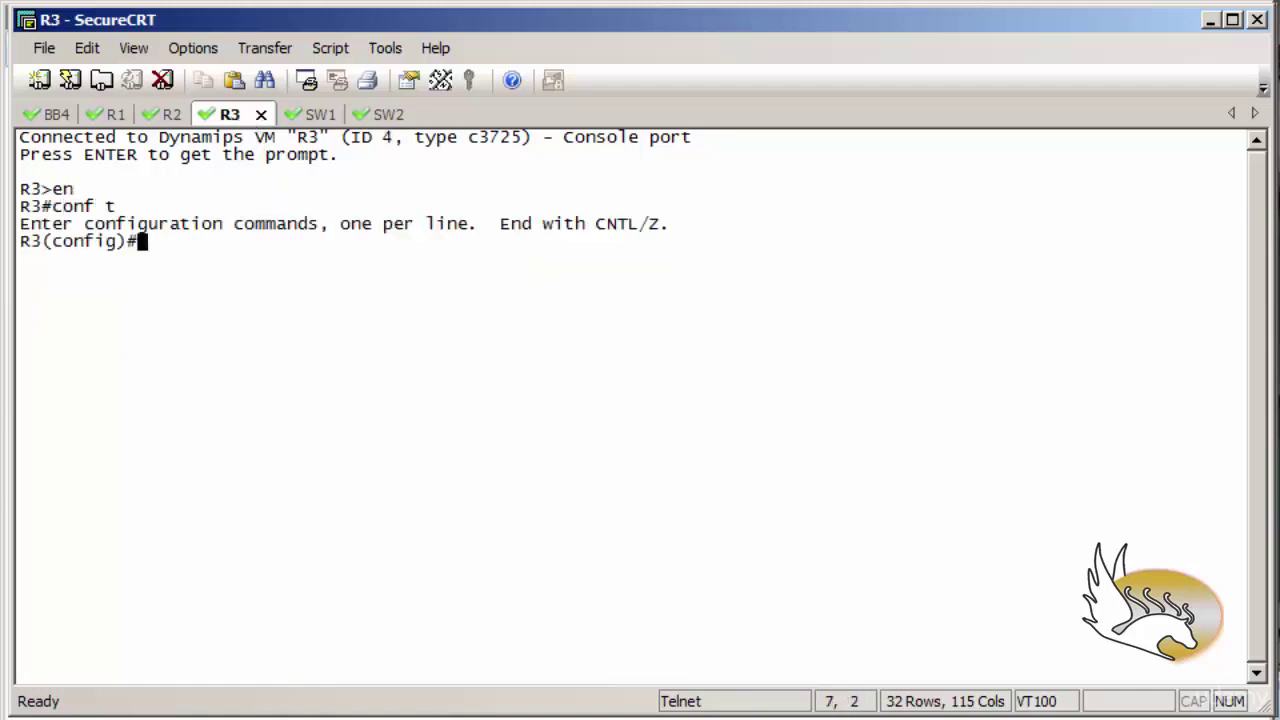
type("router ospf 1")
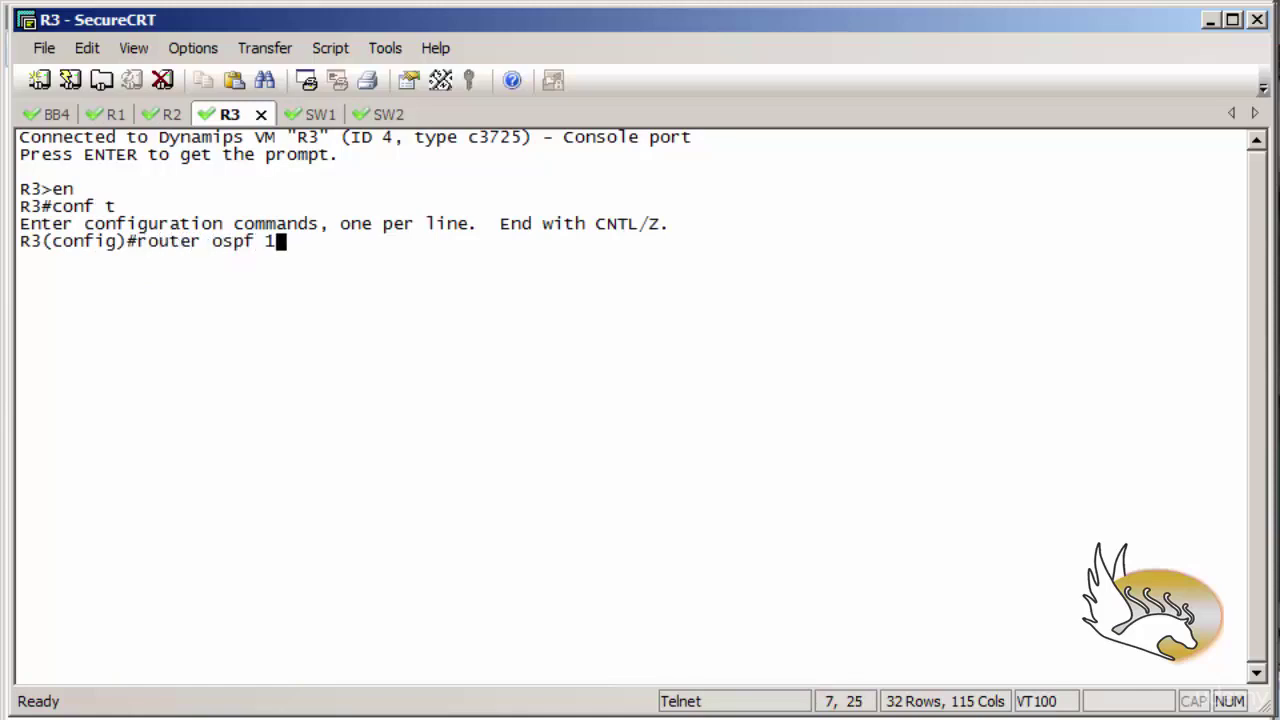
key("Return")
type("area 123 authentication message-digest")
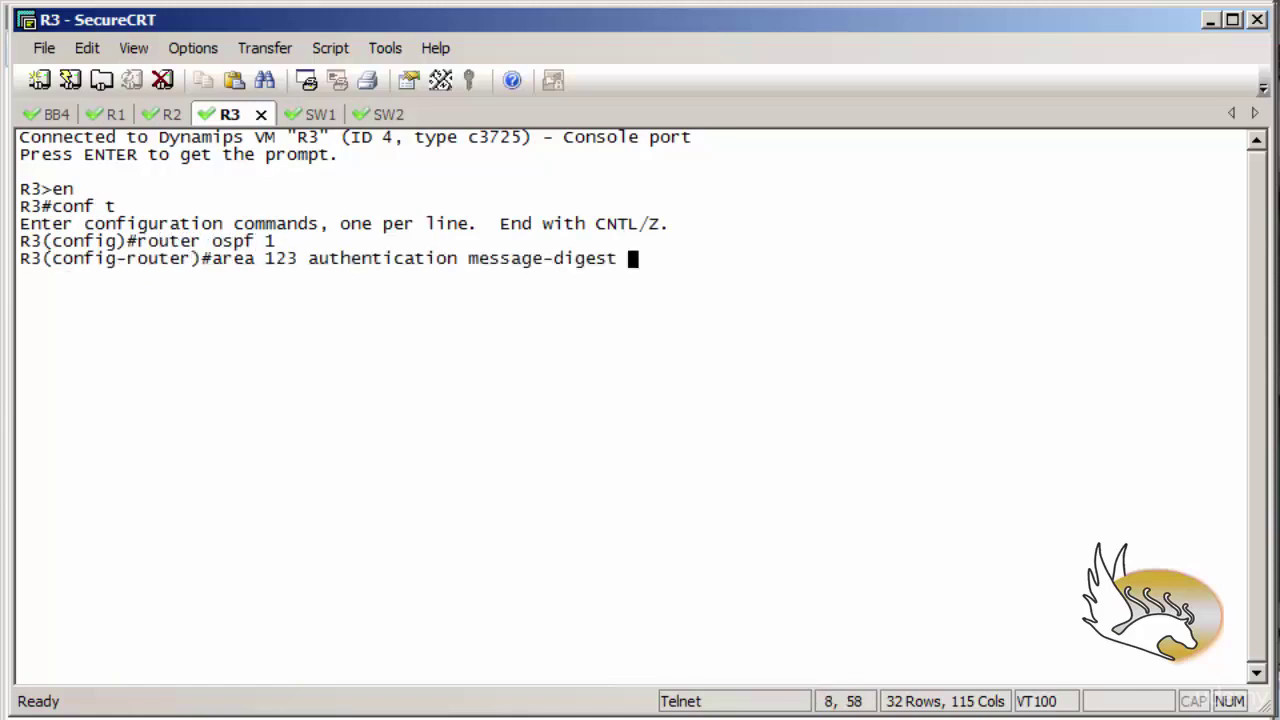
key("Return")
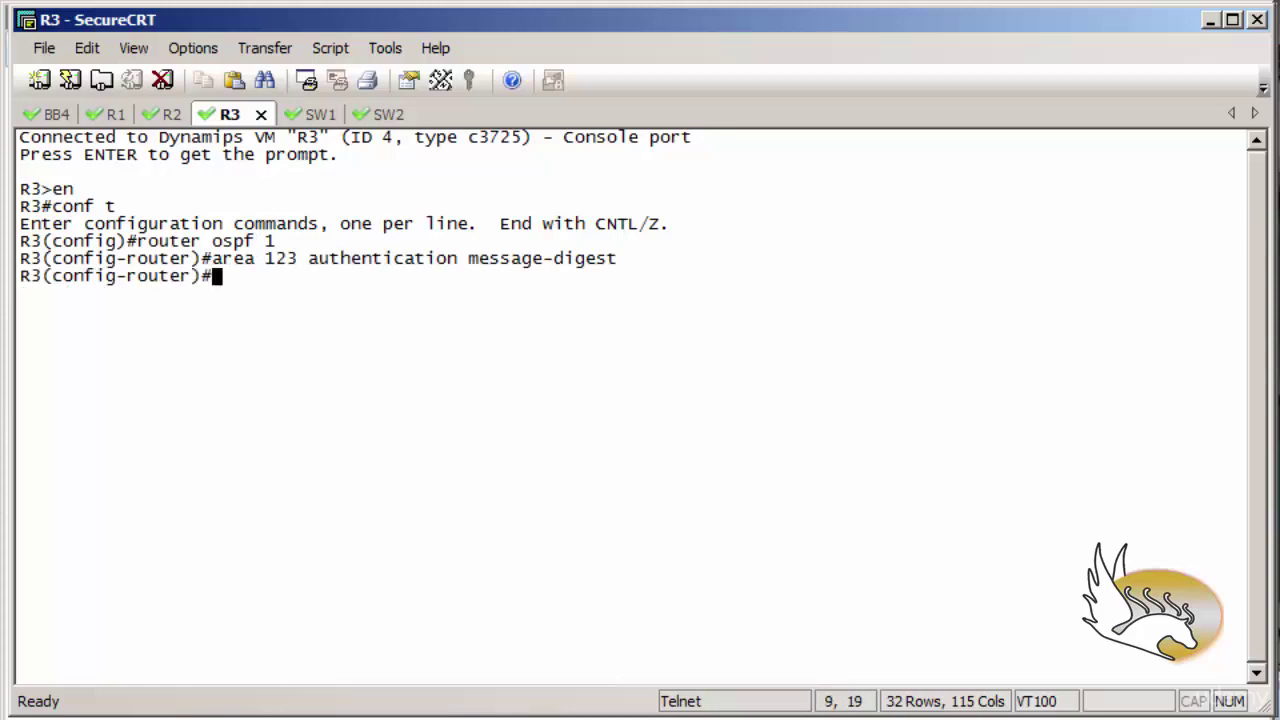
- Set OSPF message-digest-key 1 md5 with the shared key on R3's Serial0/0
type("int s0/0")
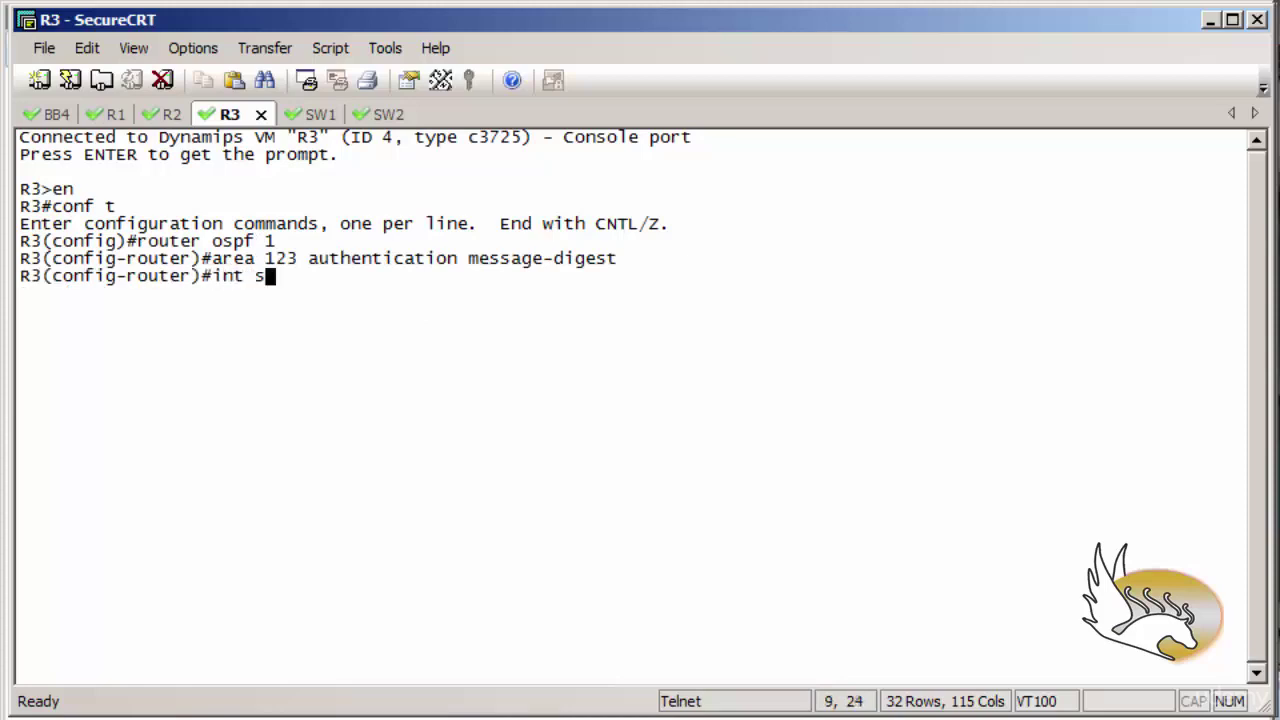
key("Return")
type("ip")
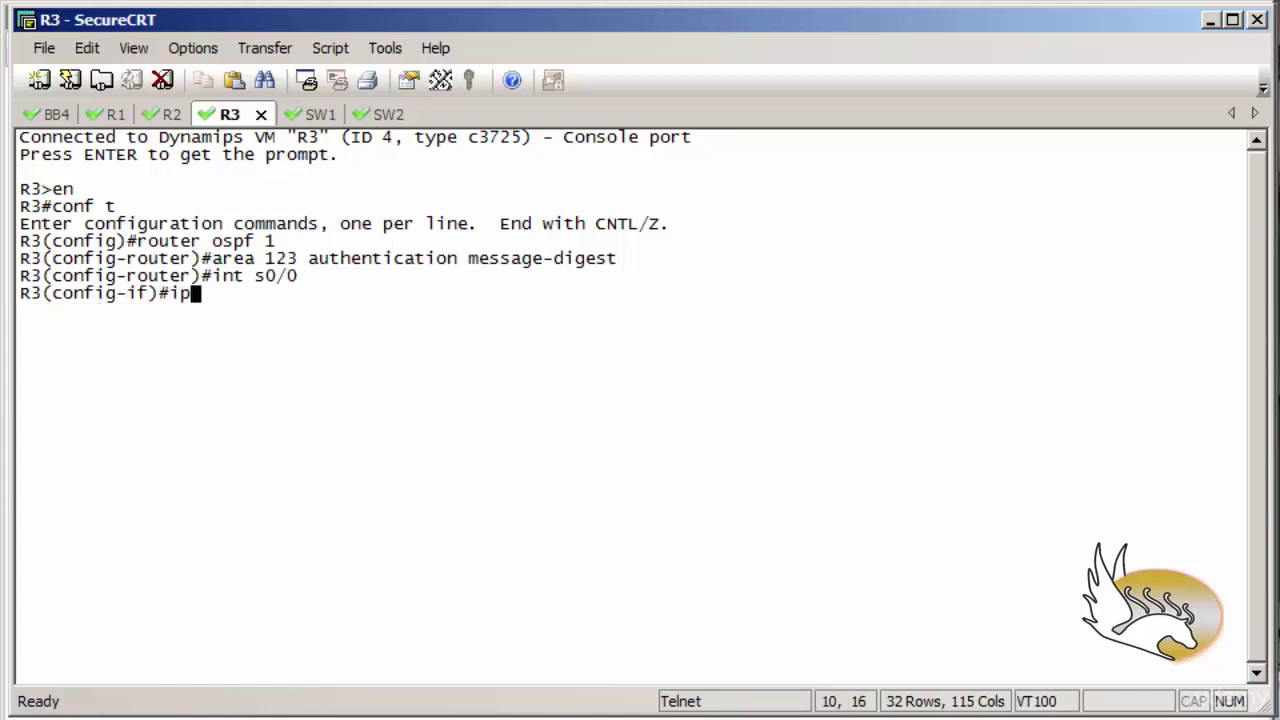
type(" ospf mess")
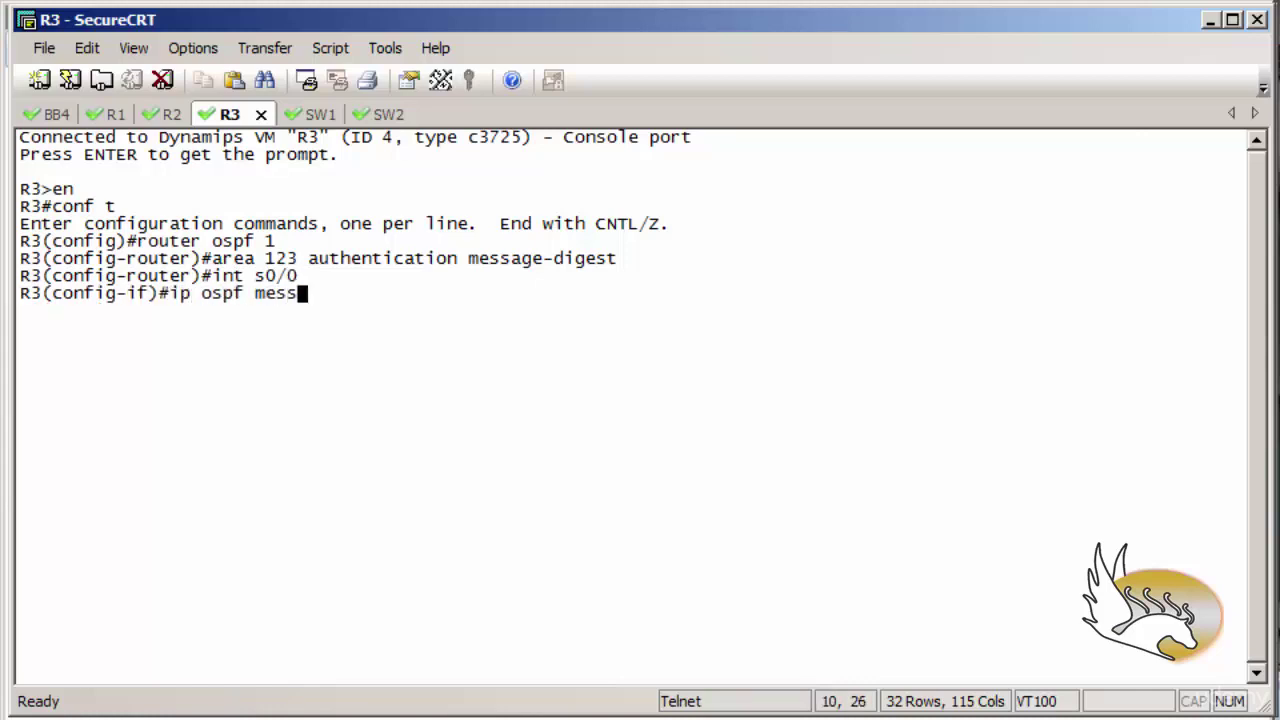
key("Tab")
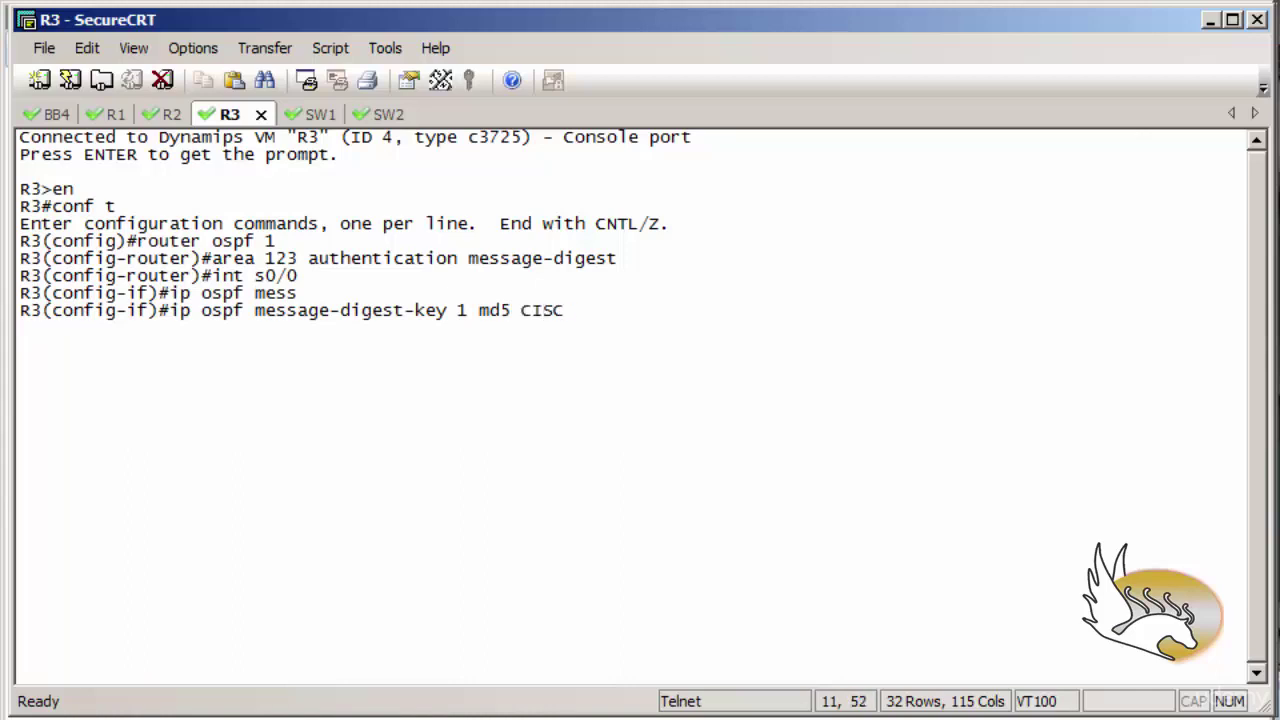
key("Return")
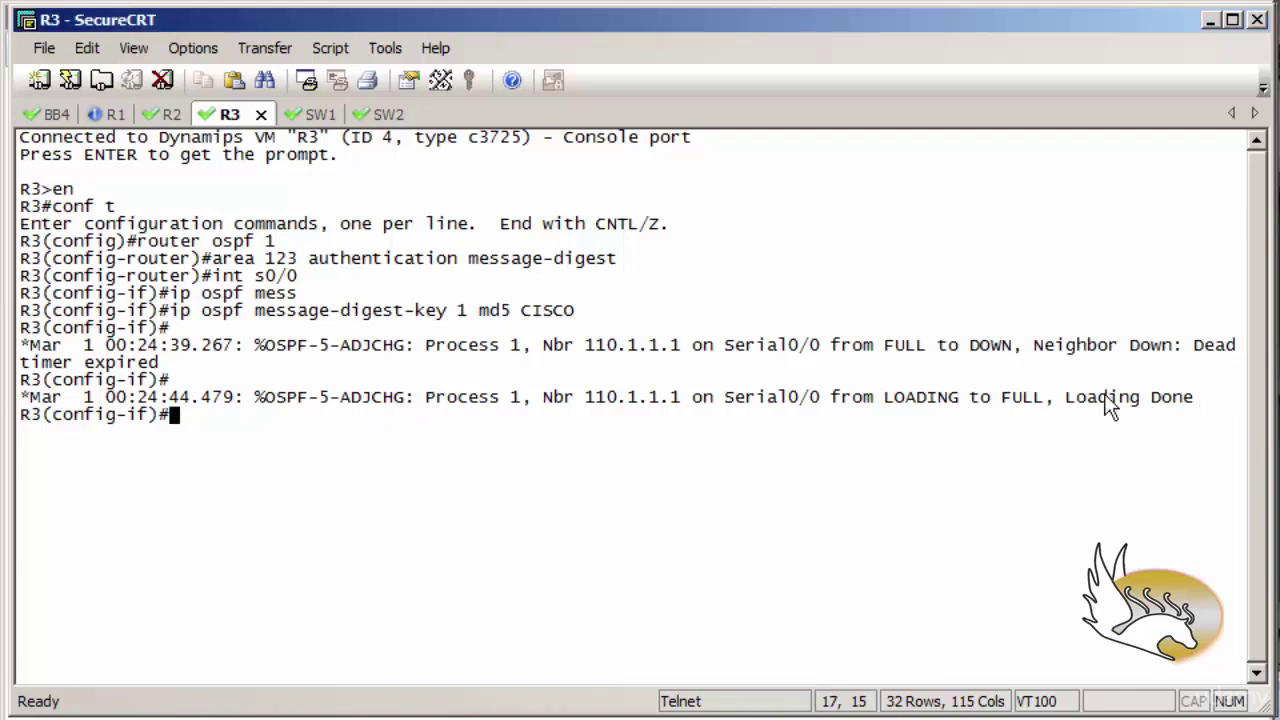
- Highlight 'Loading Done' in R3's LOADING to FULL message for neighbor 110.1.1.1 on Serial0/0
left_click_drag(1186, 408, 1062, 412)
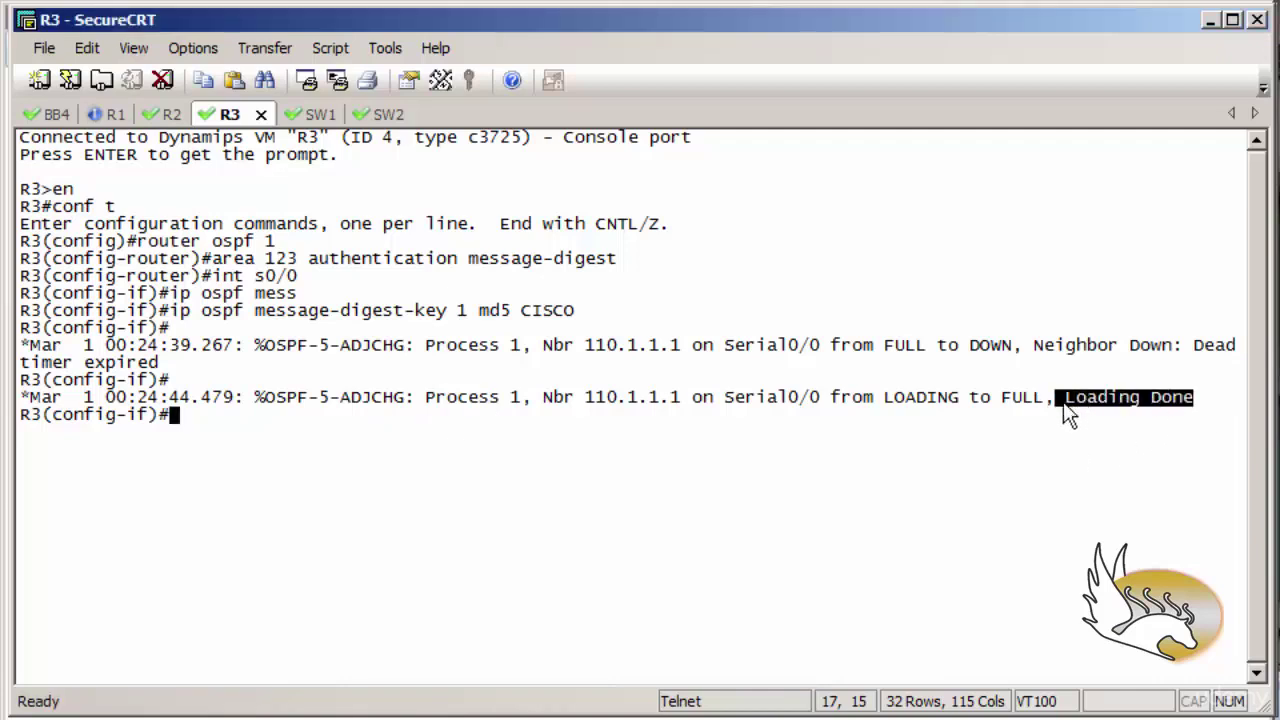